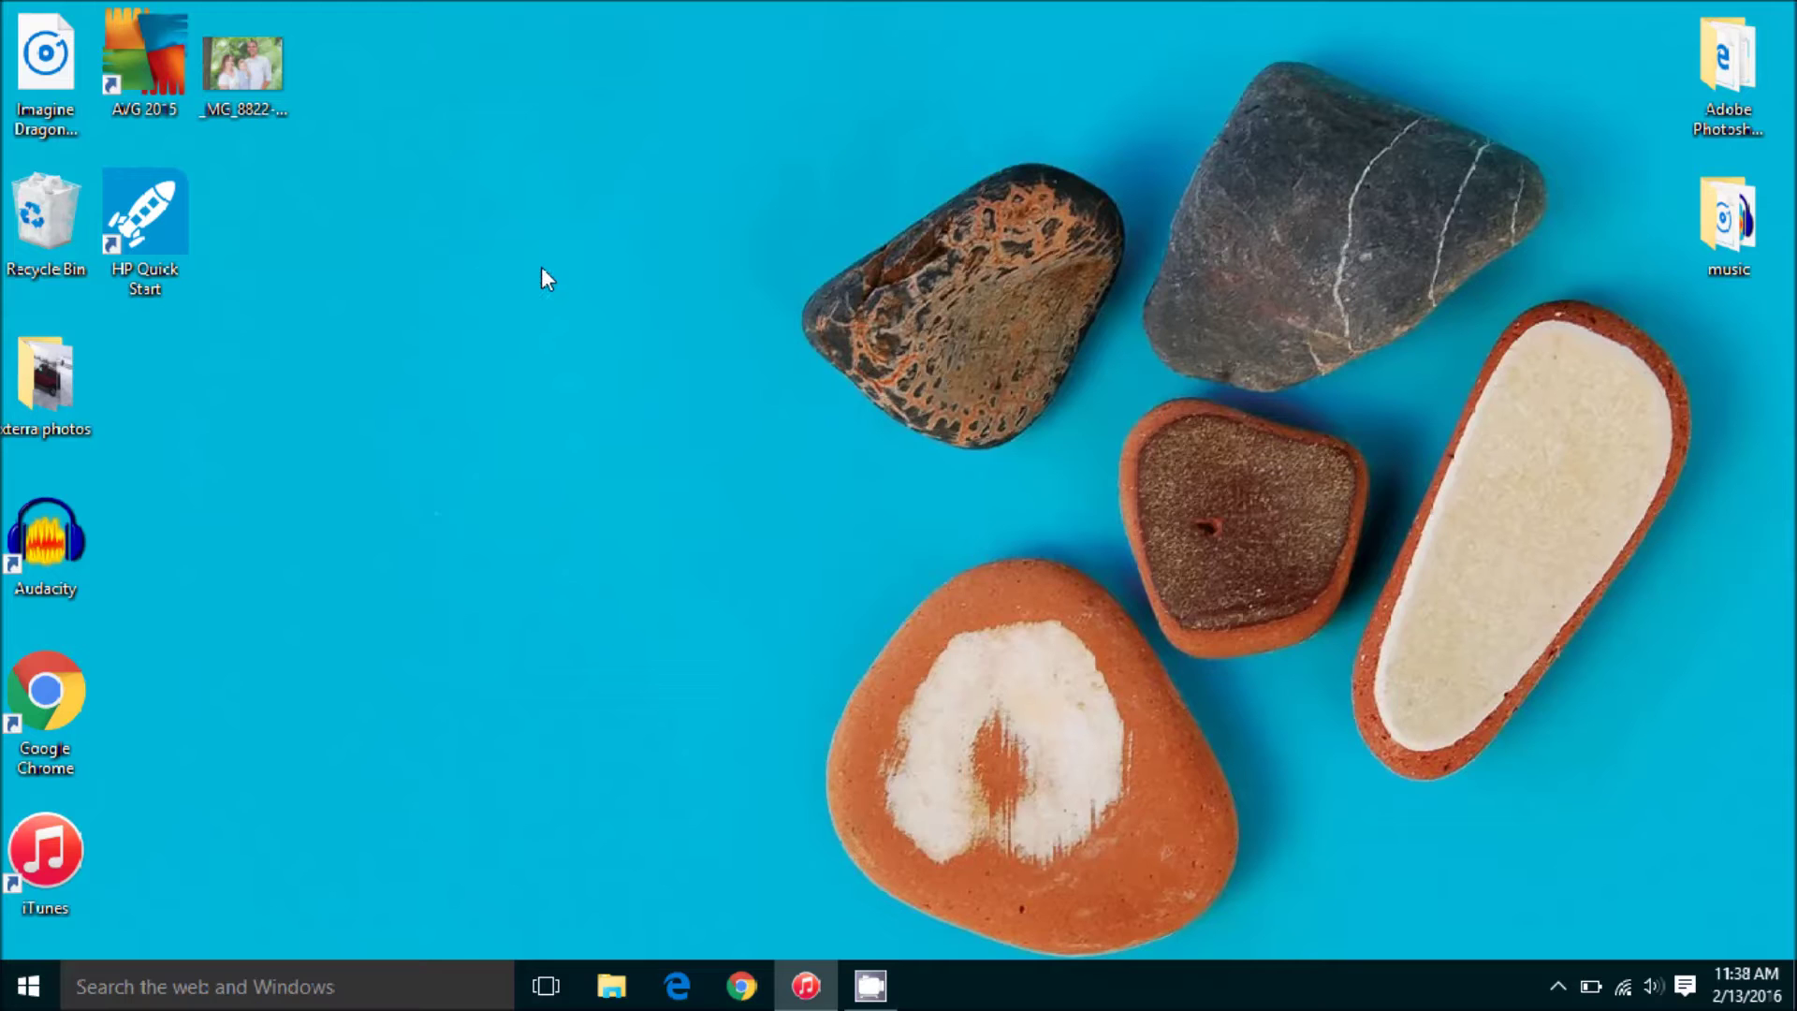
Open Control Panel from Windows search and view all items as large icons
click(185, 990)
text(c)
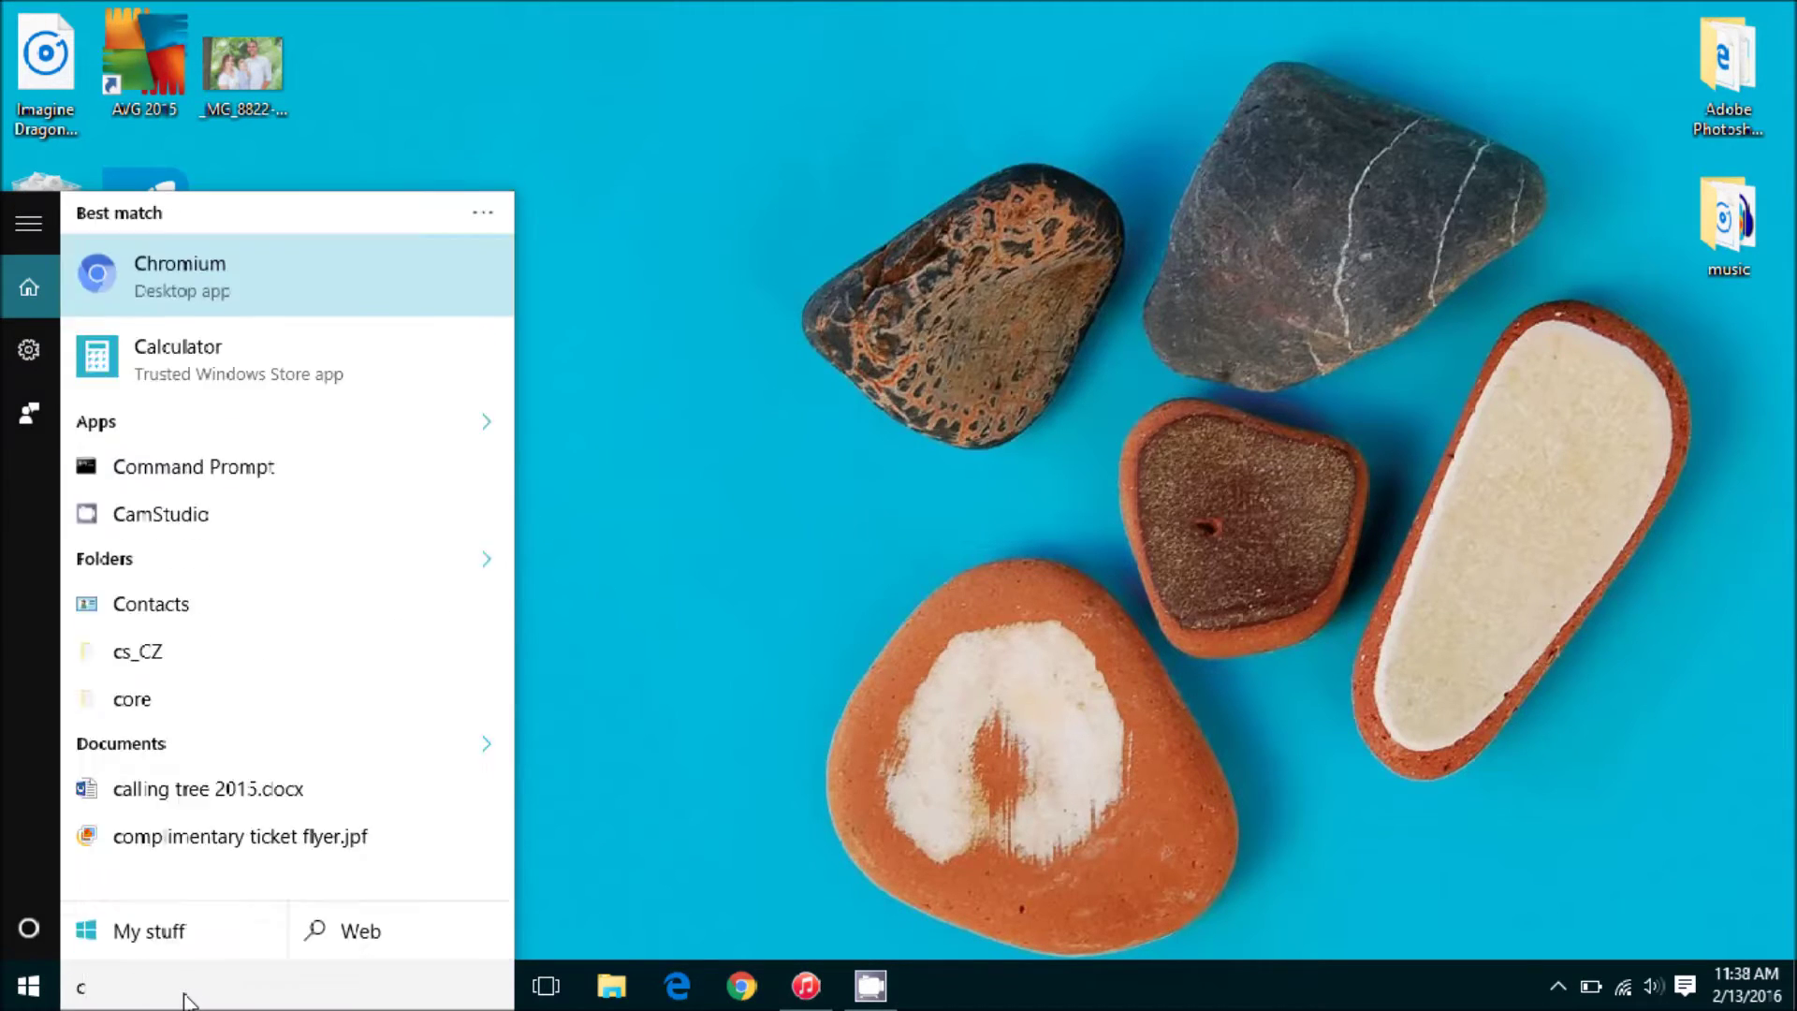
text(ontrol panel)
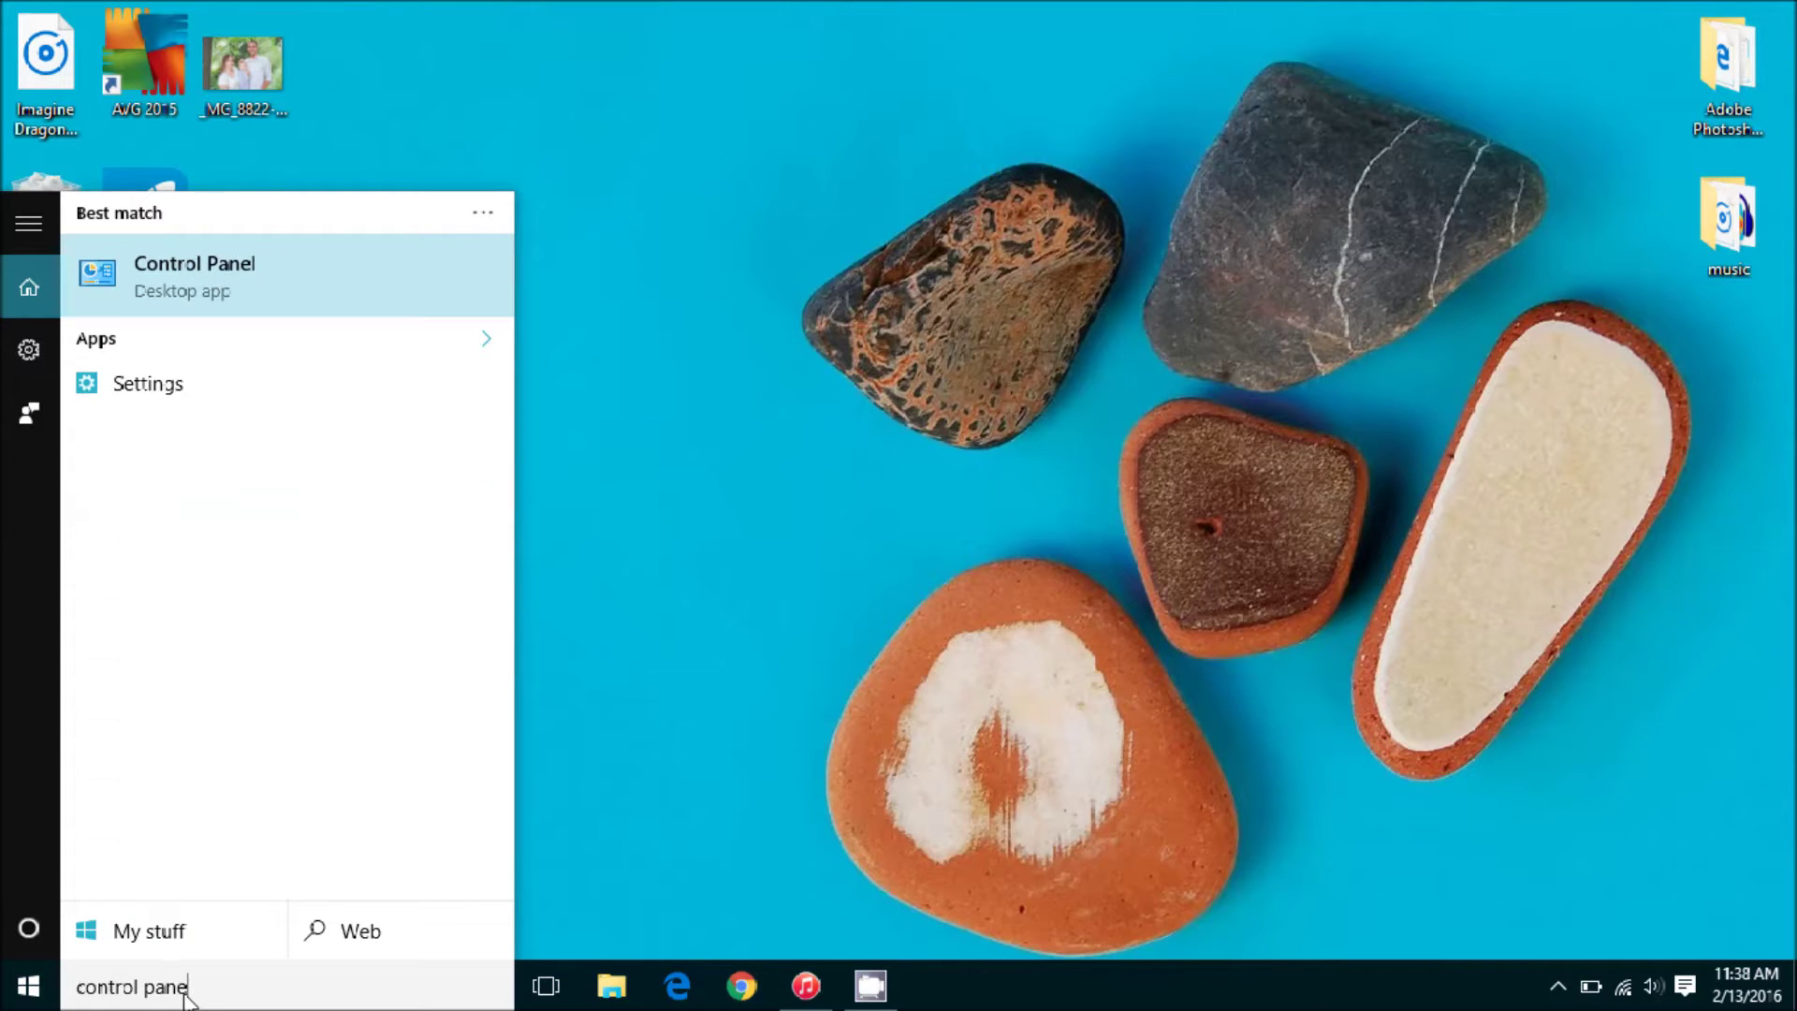
click(277, 273)
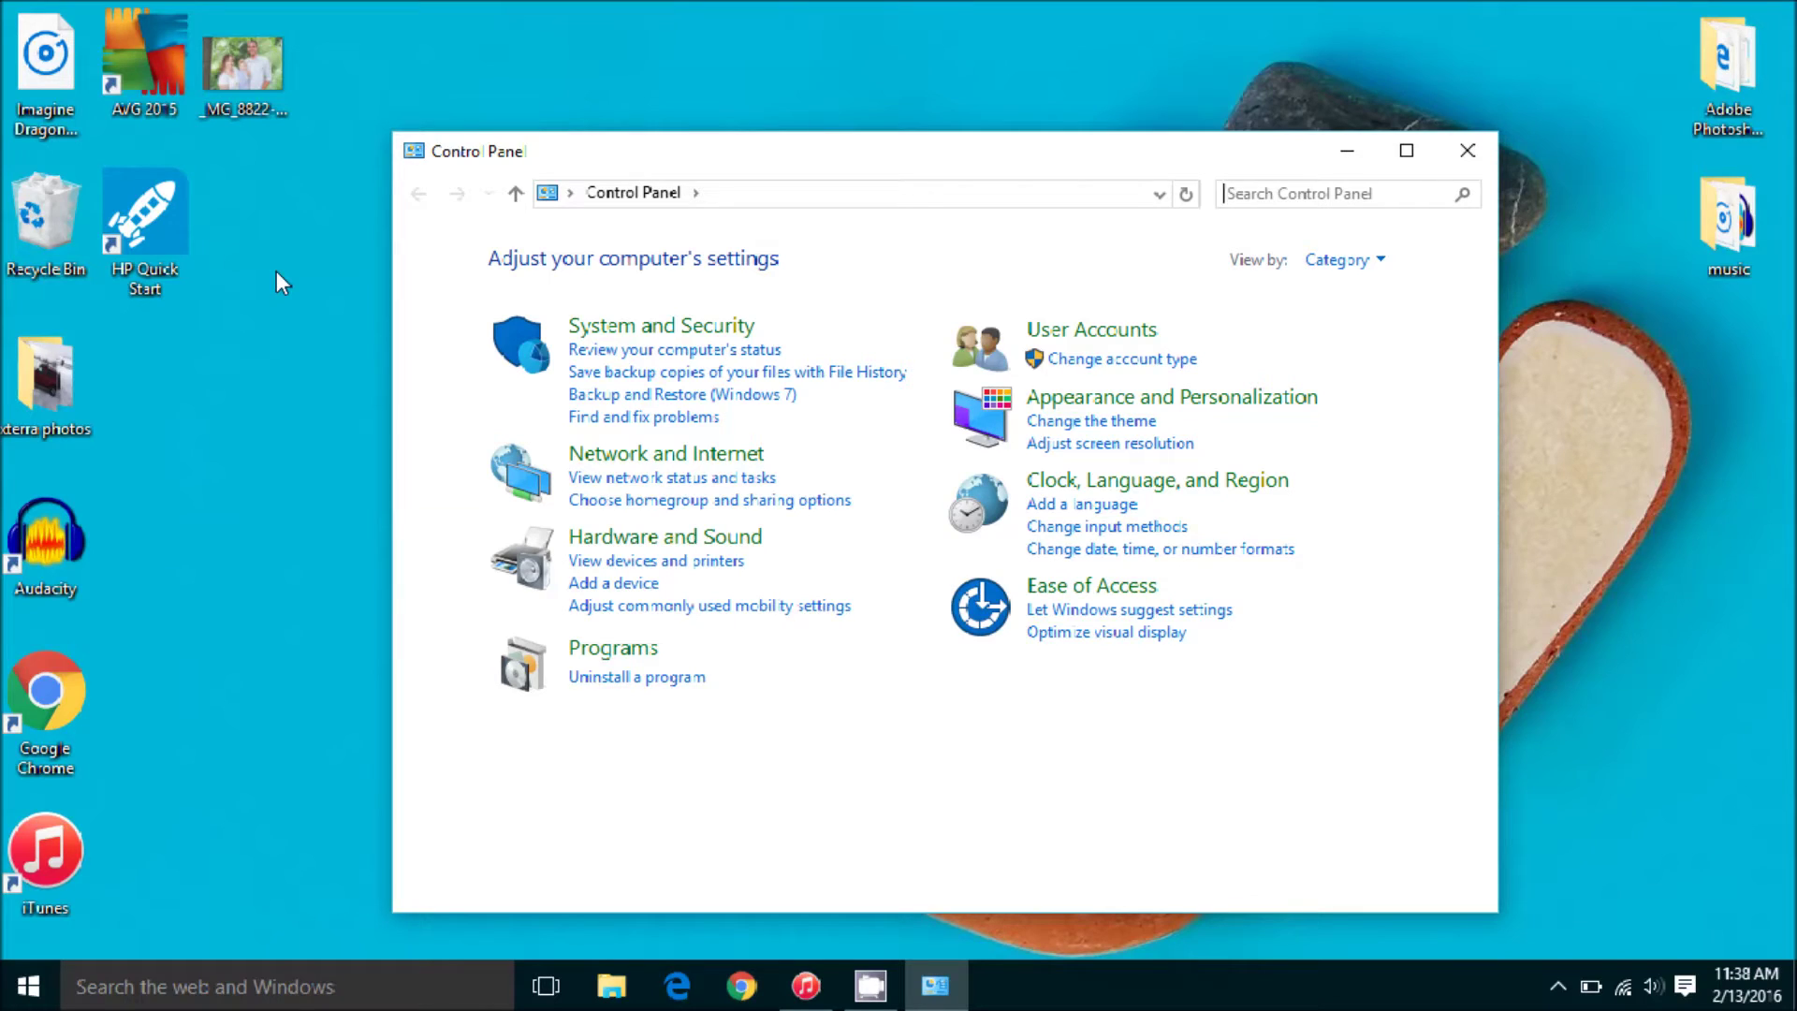
click(1338, 262)
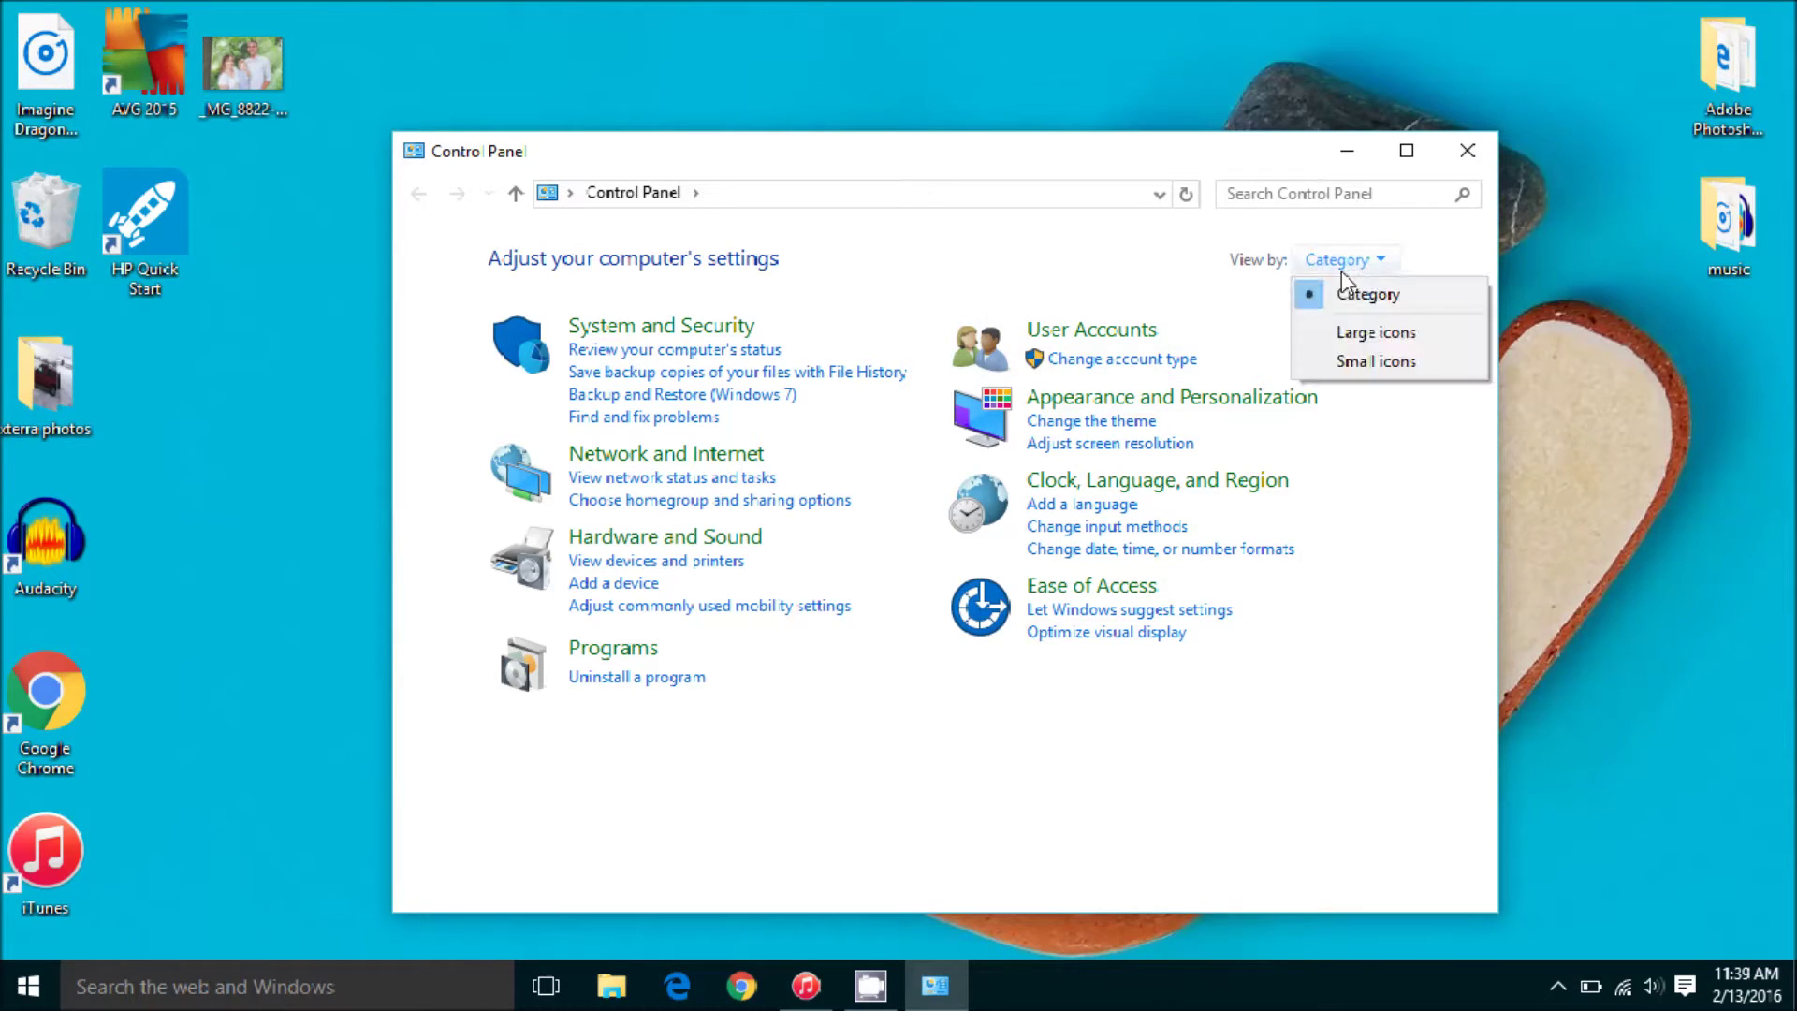
click(1381, 342)
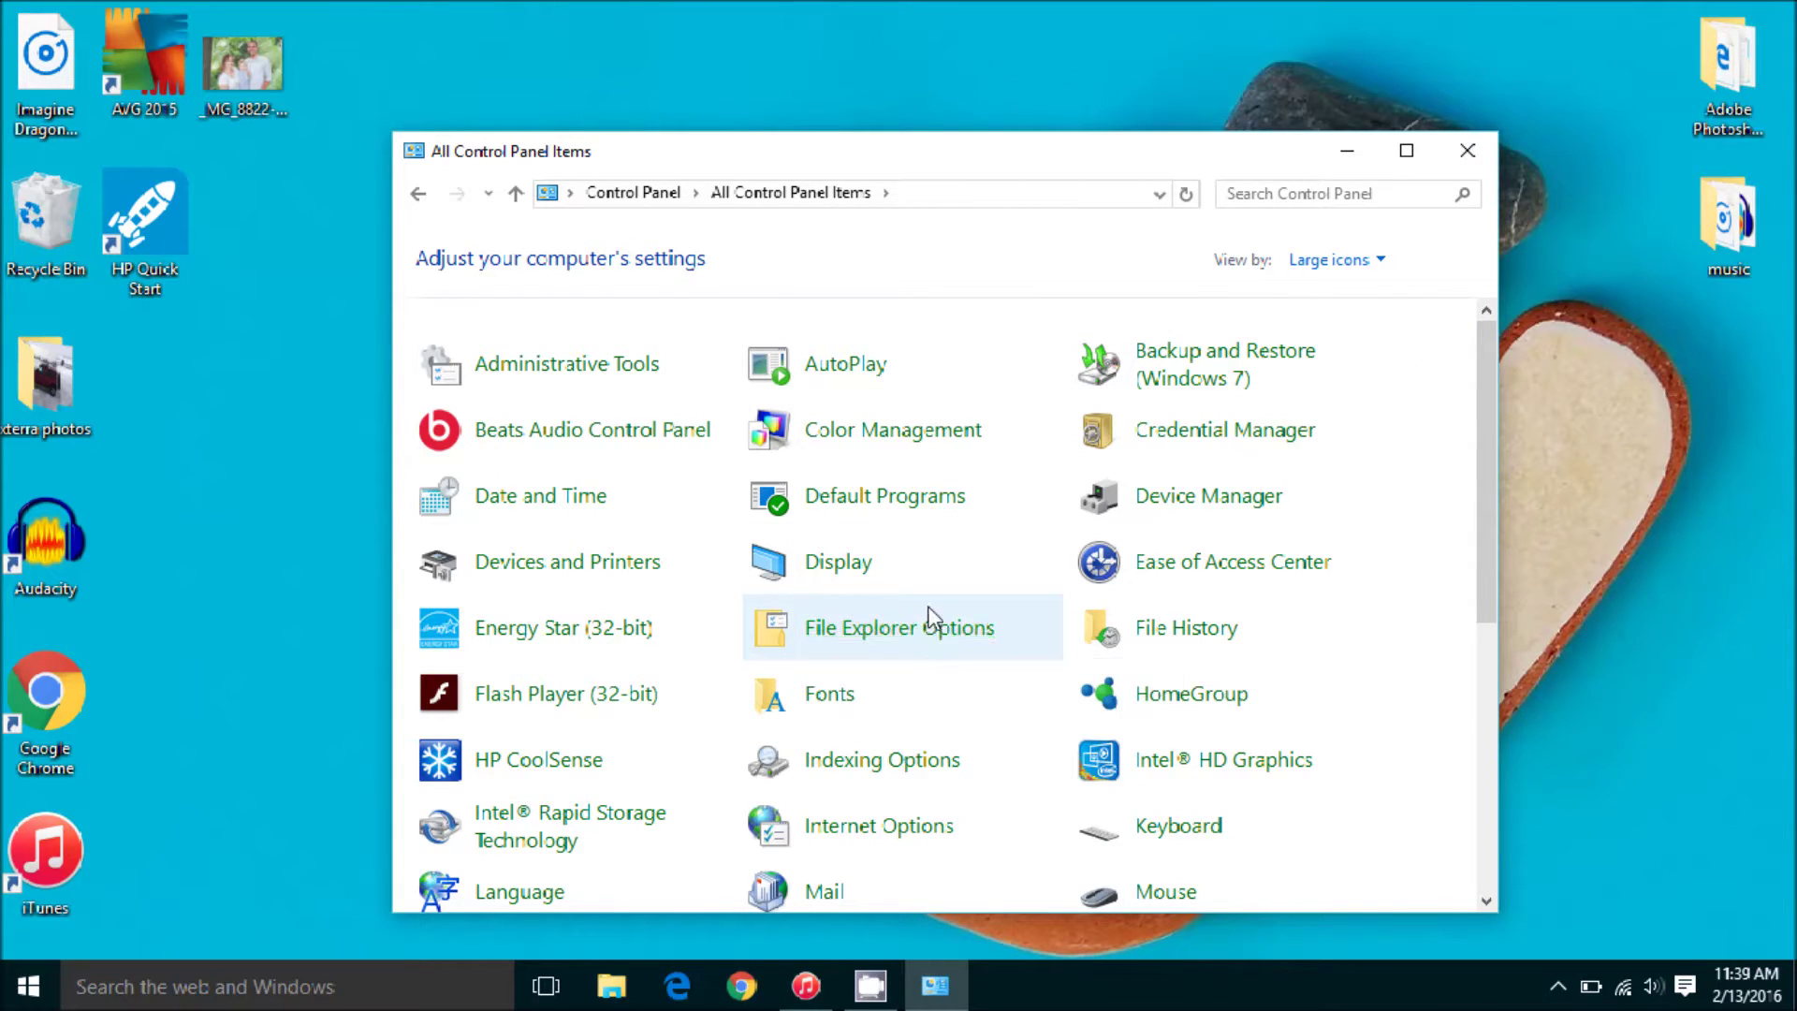
Check File Explorer Options' View settings so known file extensions are shown, then confirm
click(864, 634)
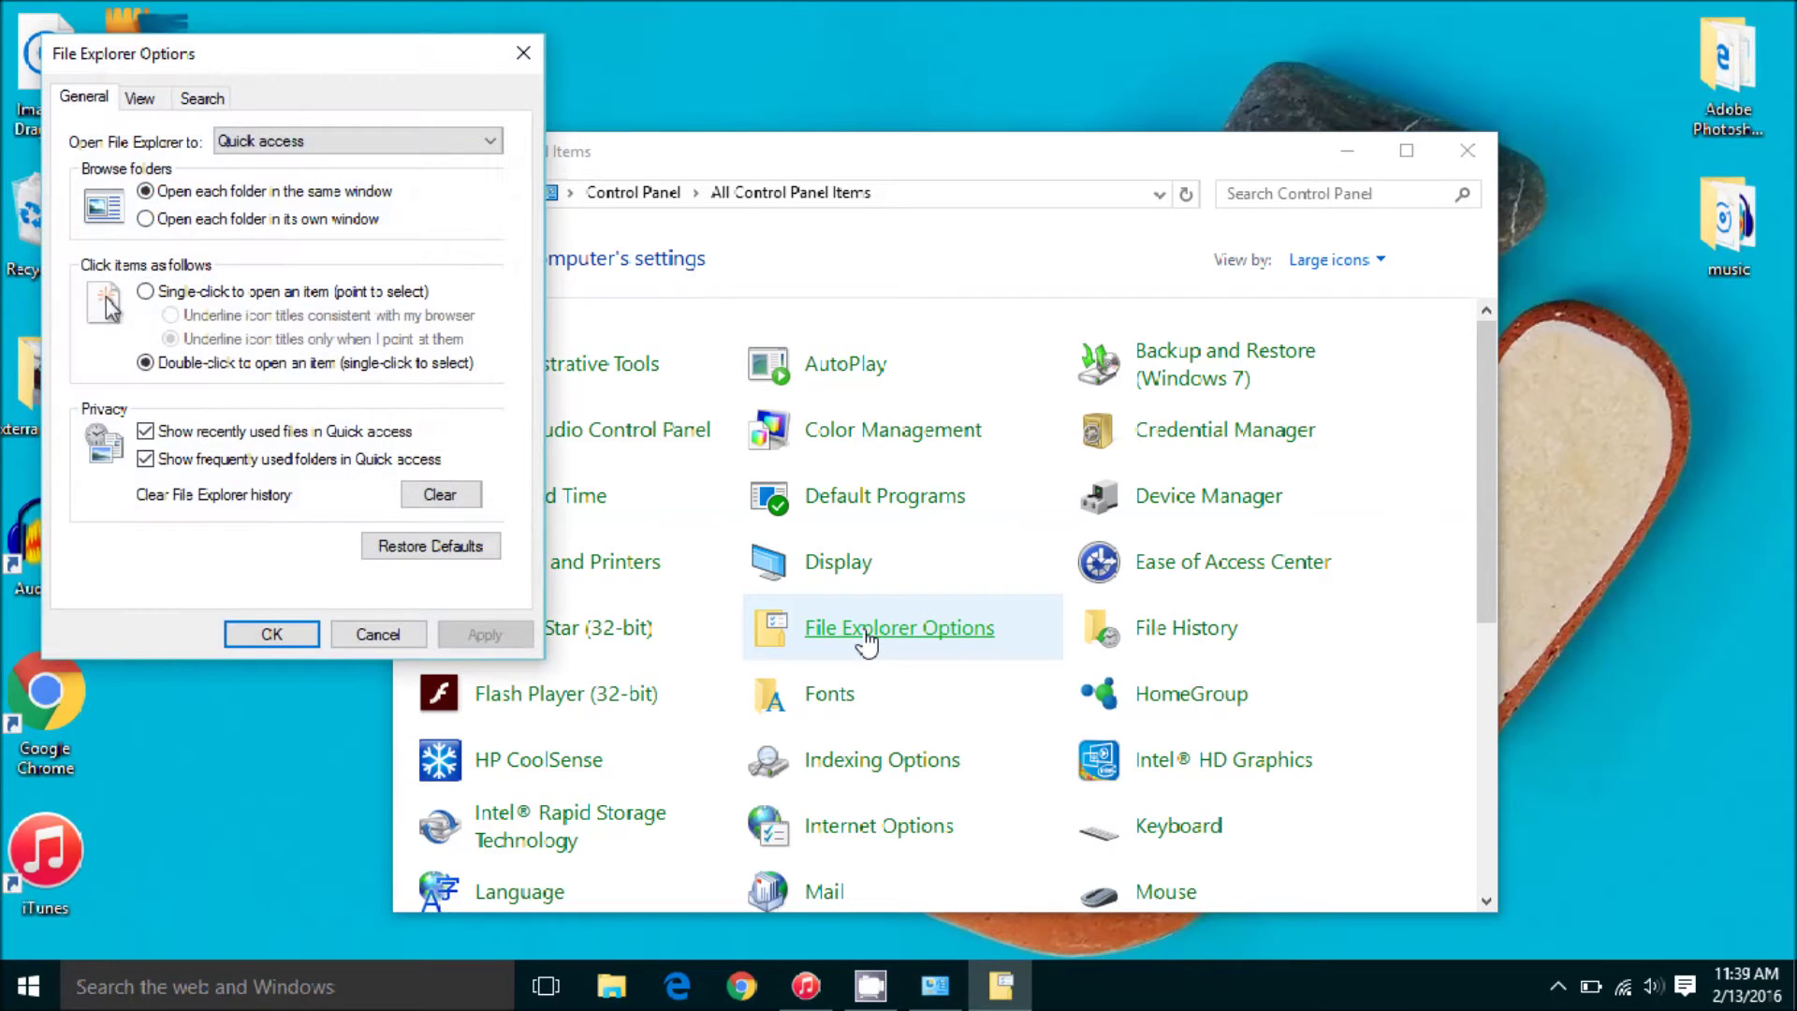
click(139, 103)
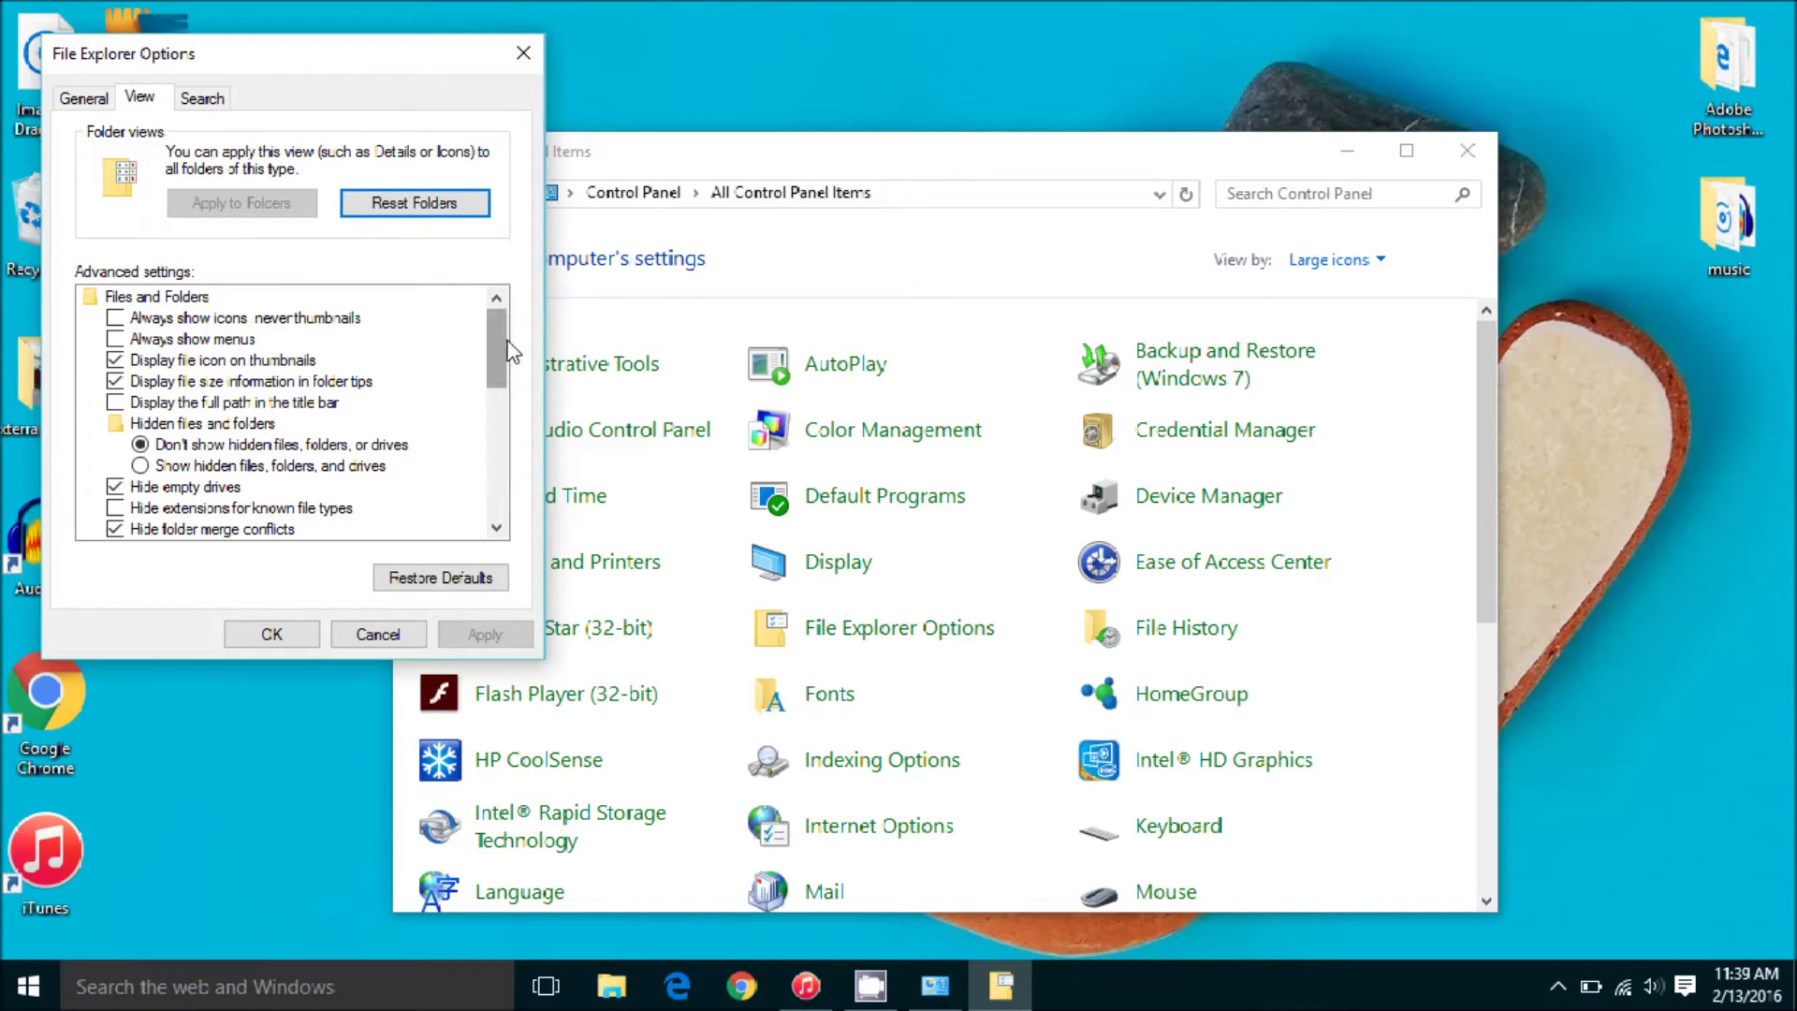
scroll(502, 349, down, 1)
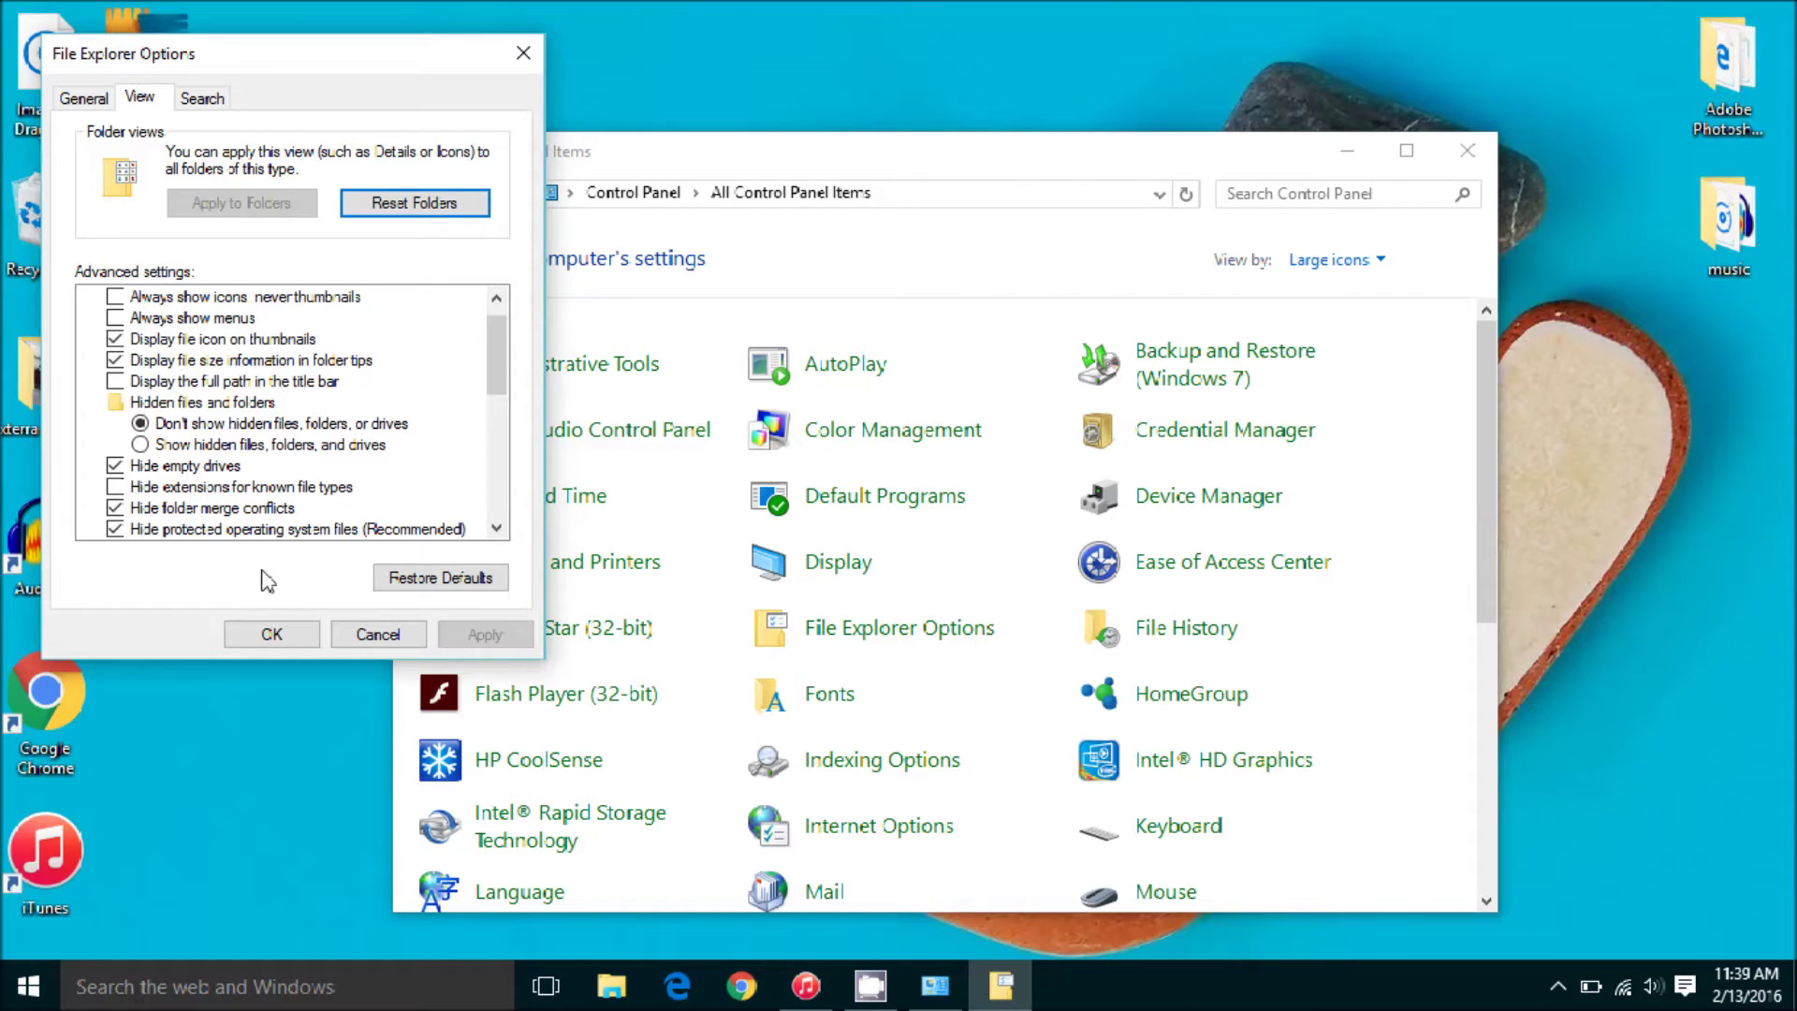
click(286, 636)
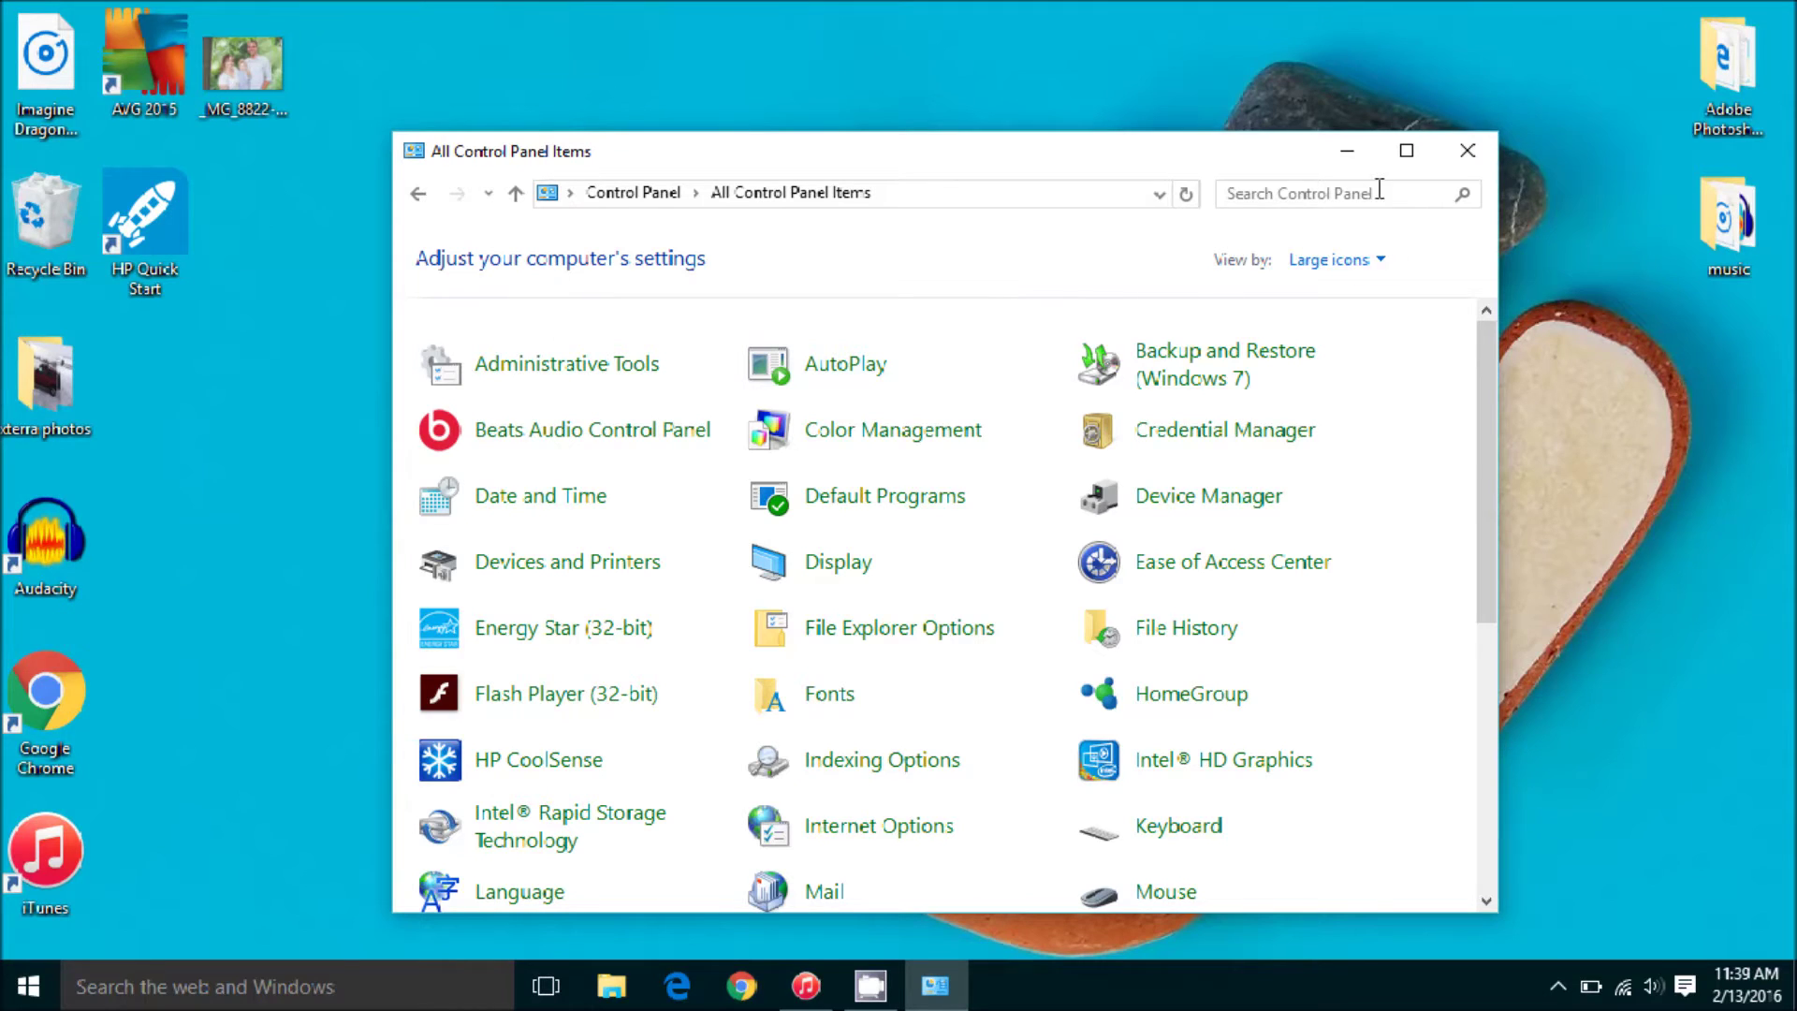
Close Control Panel and open iTunes' General preferences
click(1467, 150)
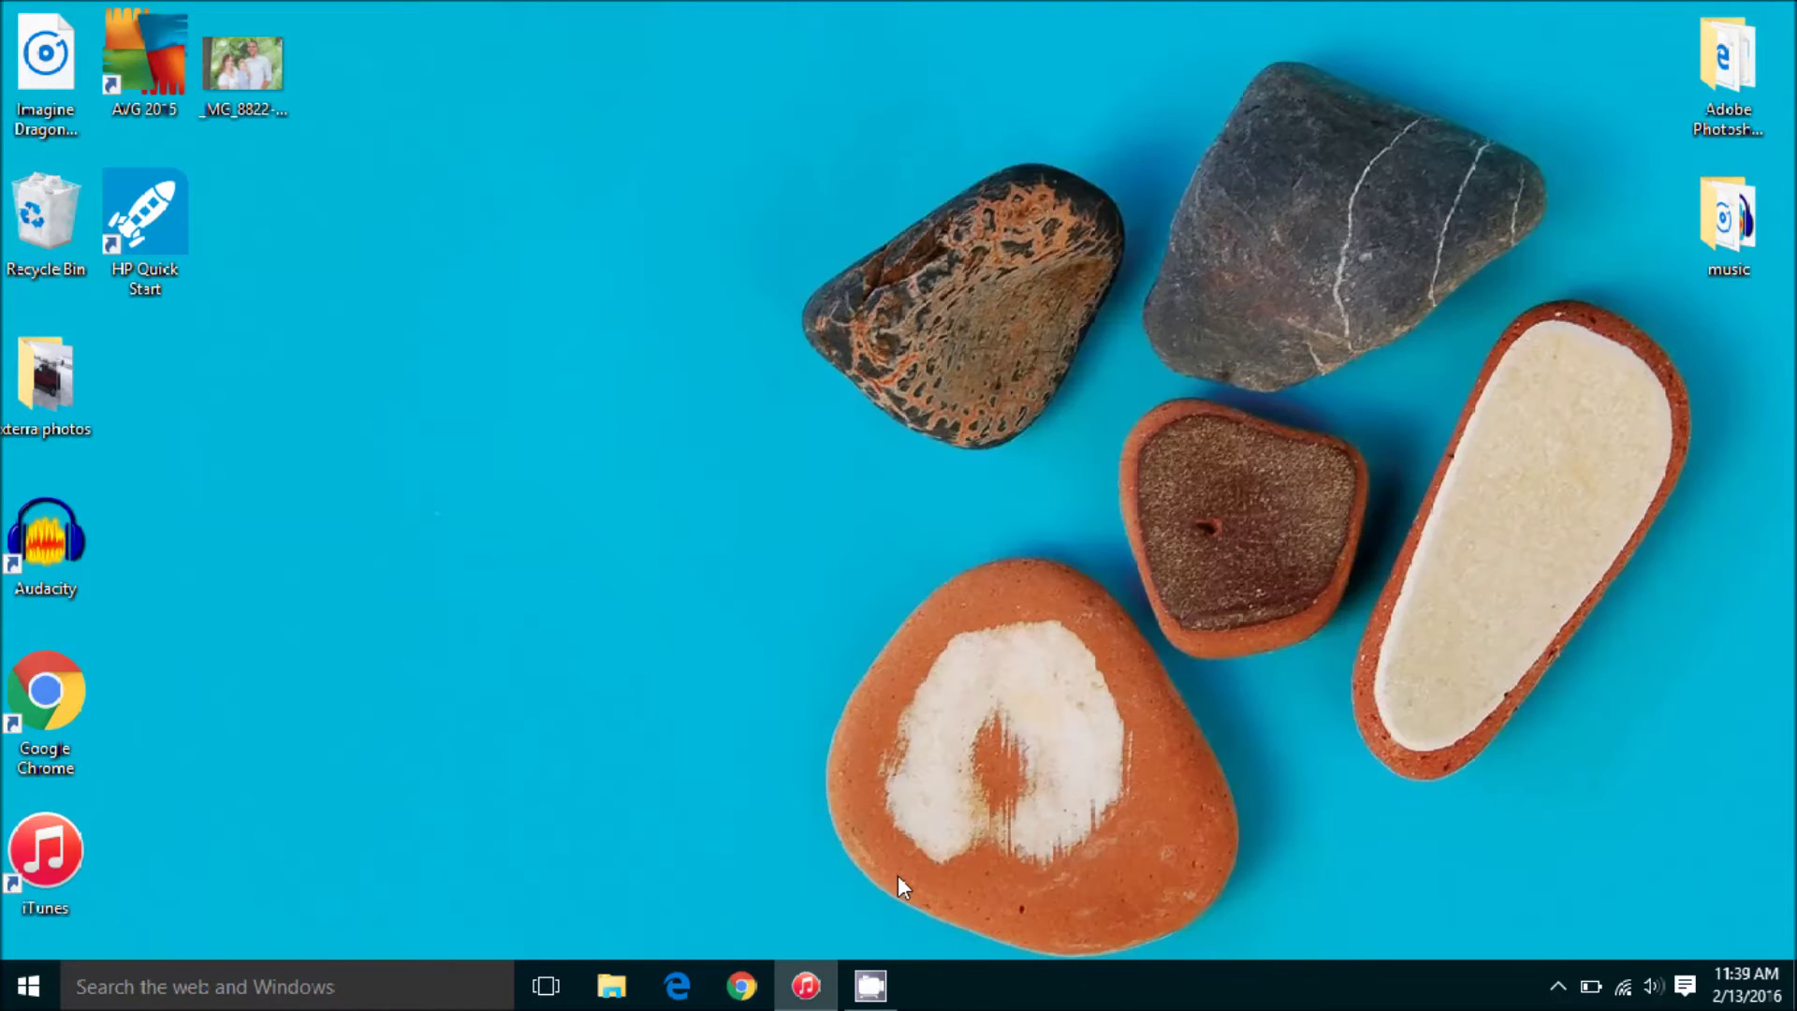
click(825, 977)
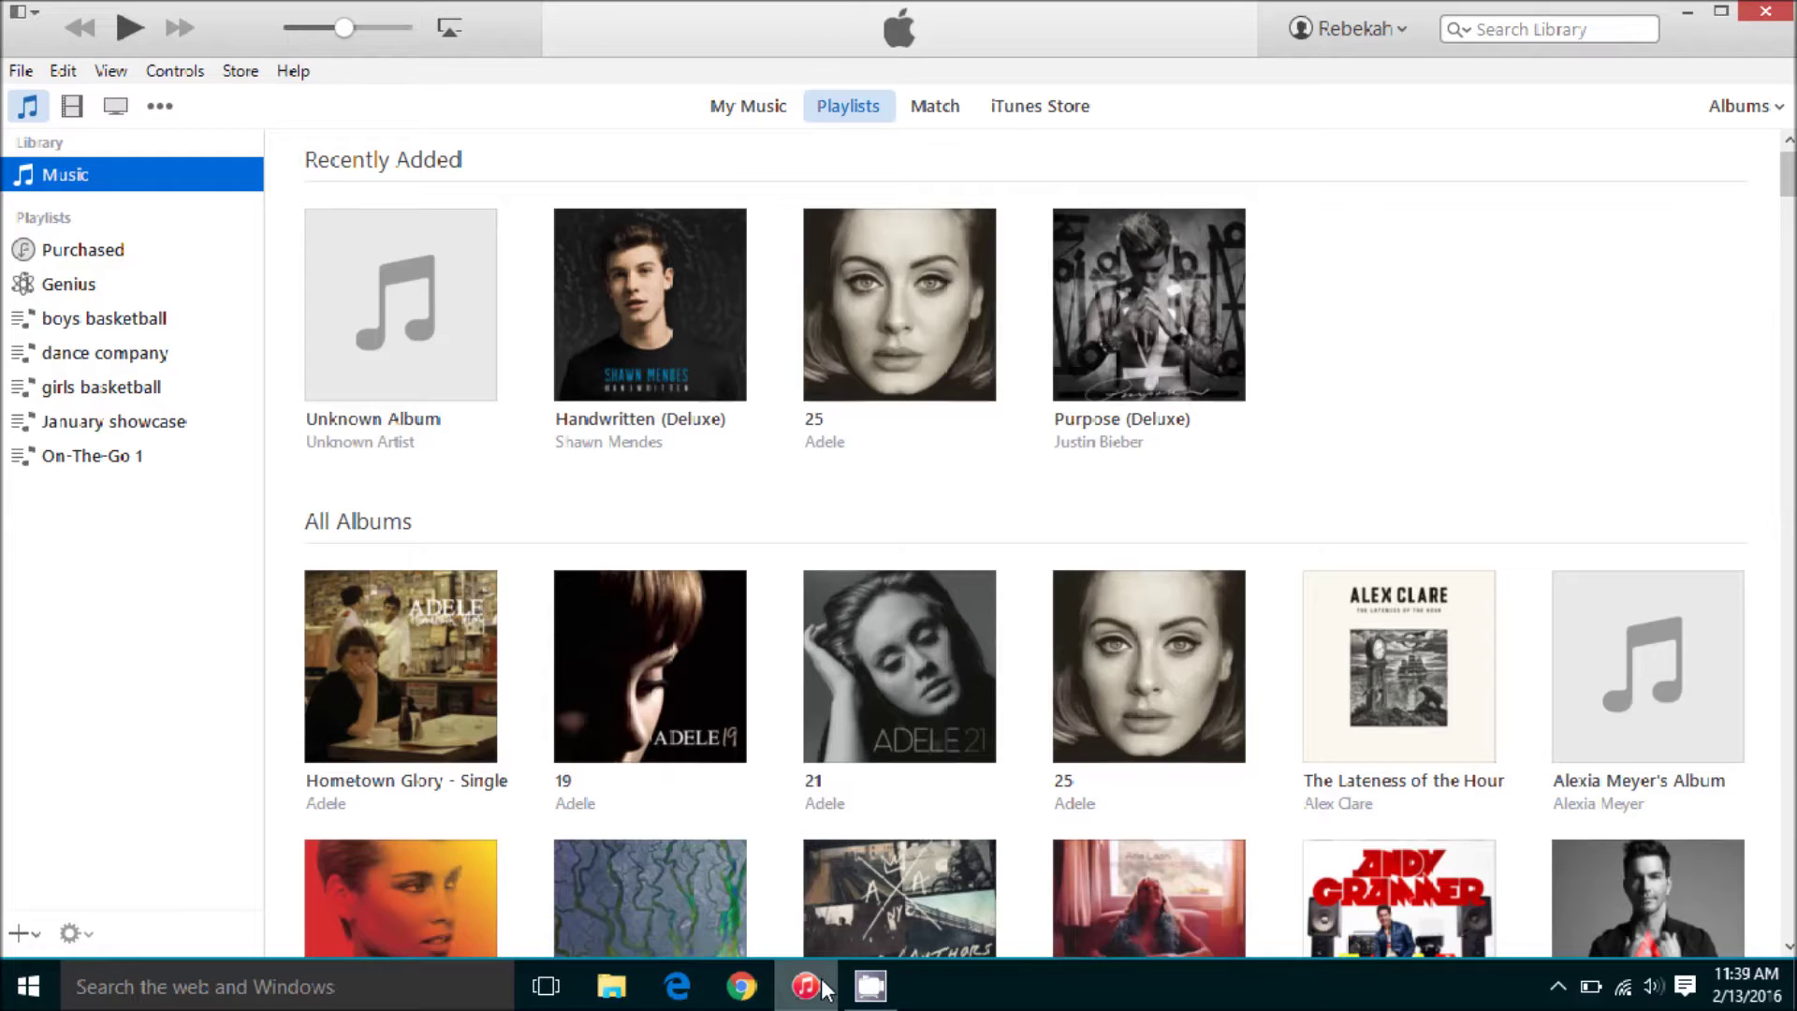
click(20, 15)
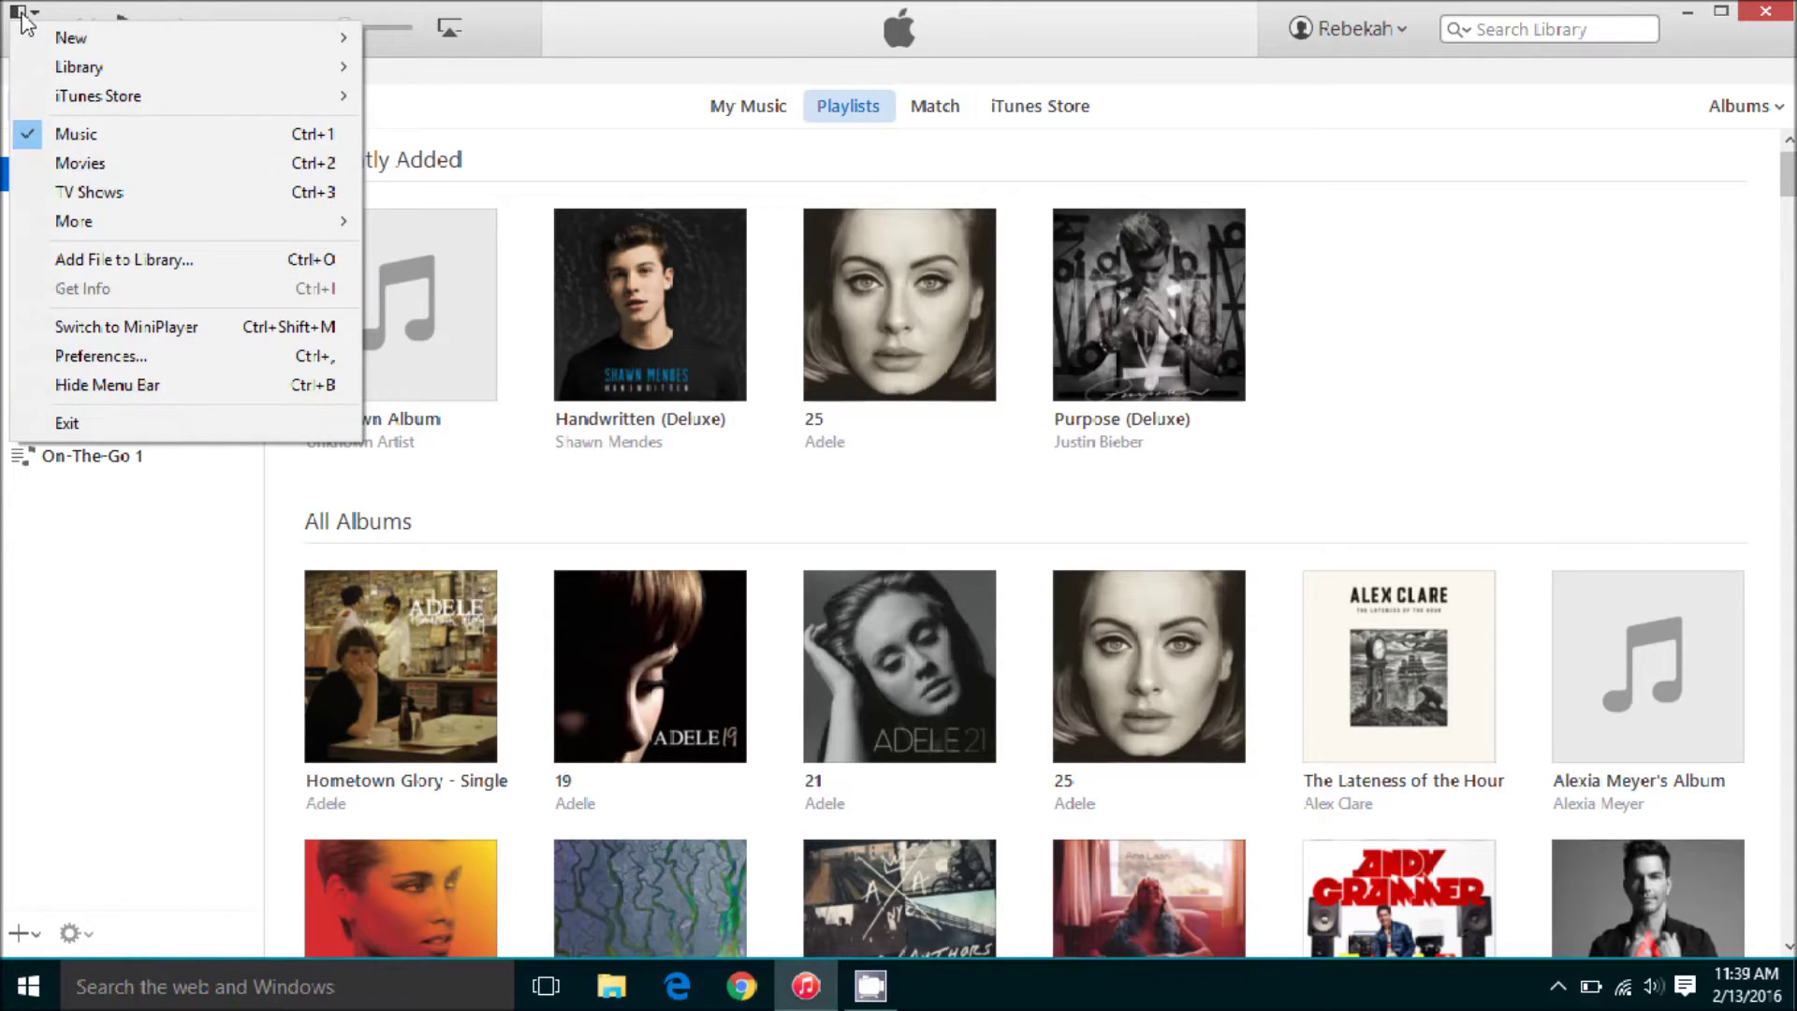
click(153, 357)
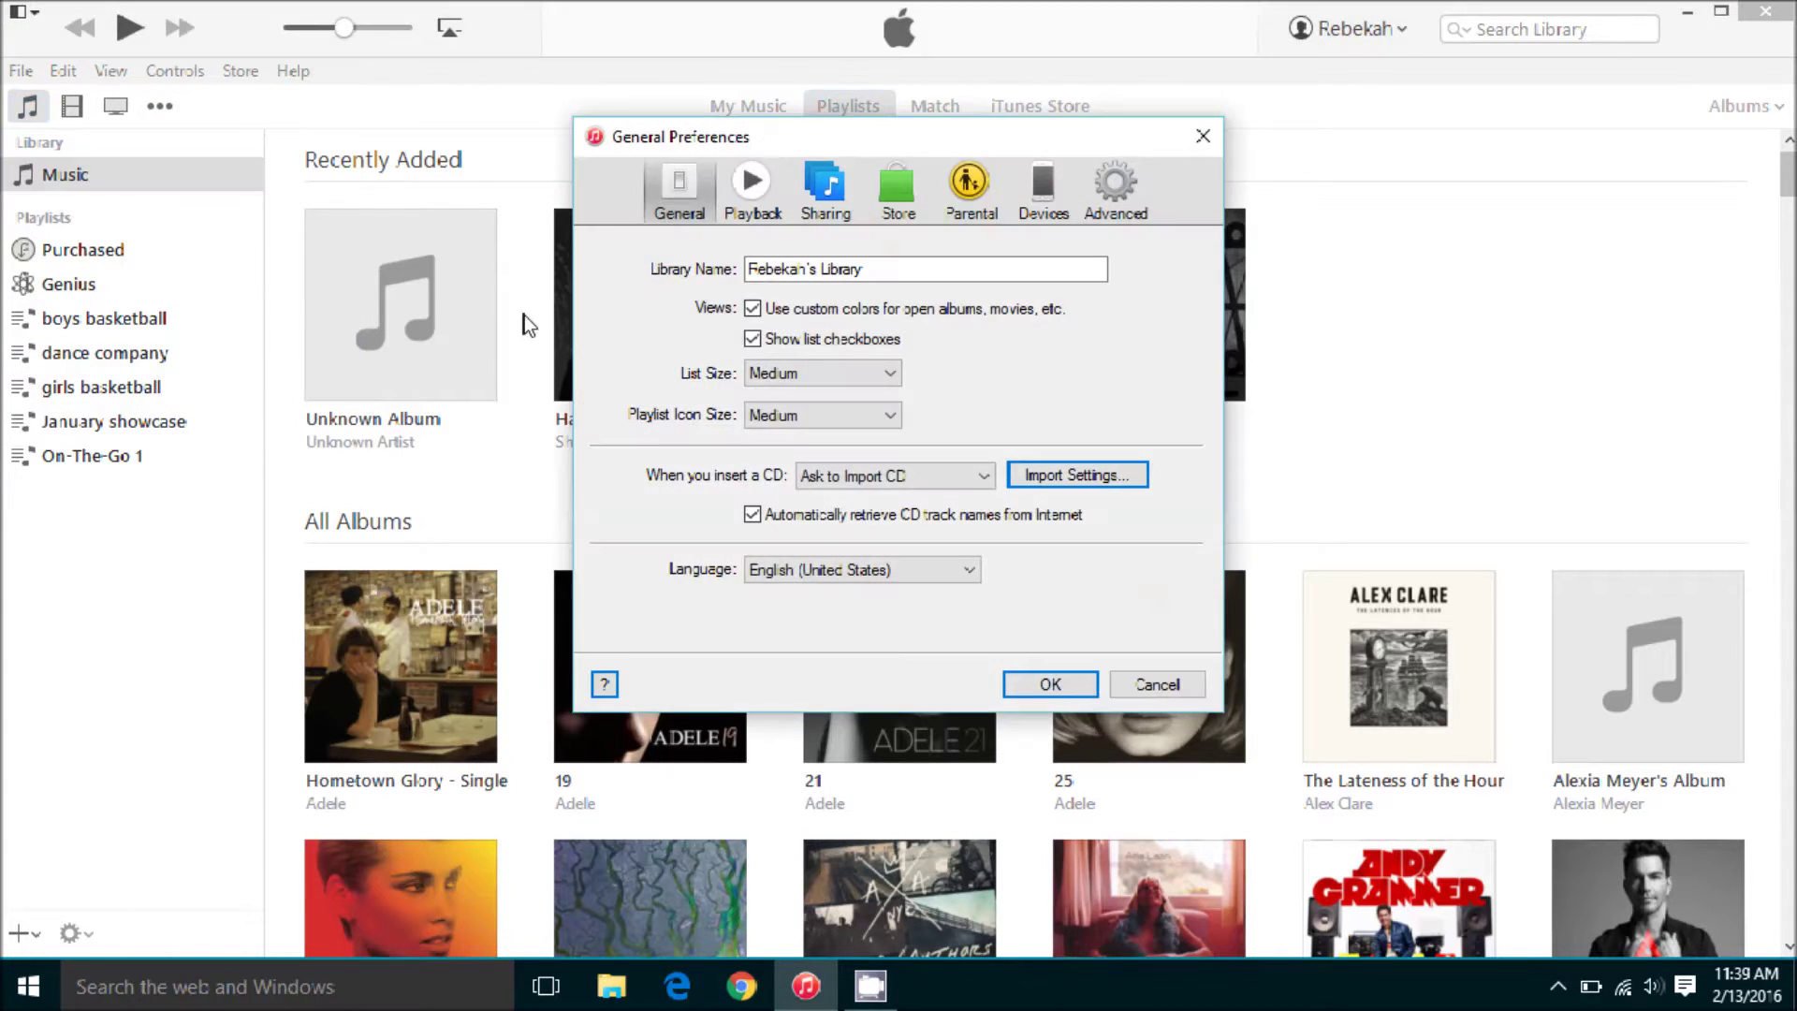
click(678, 185)
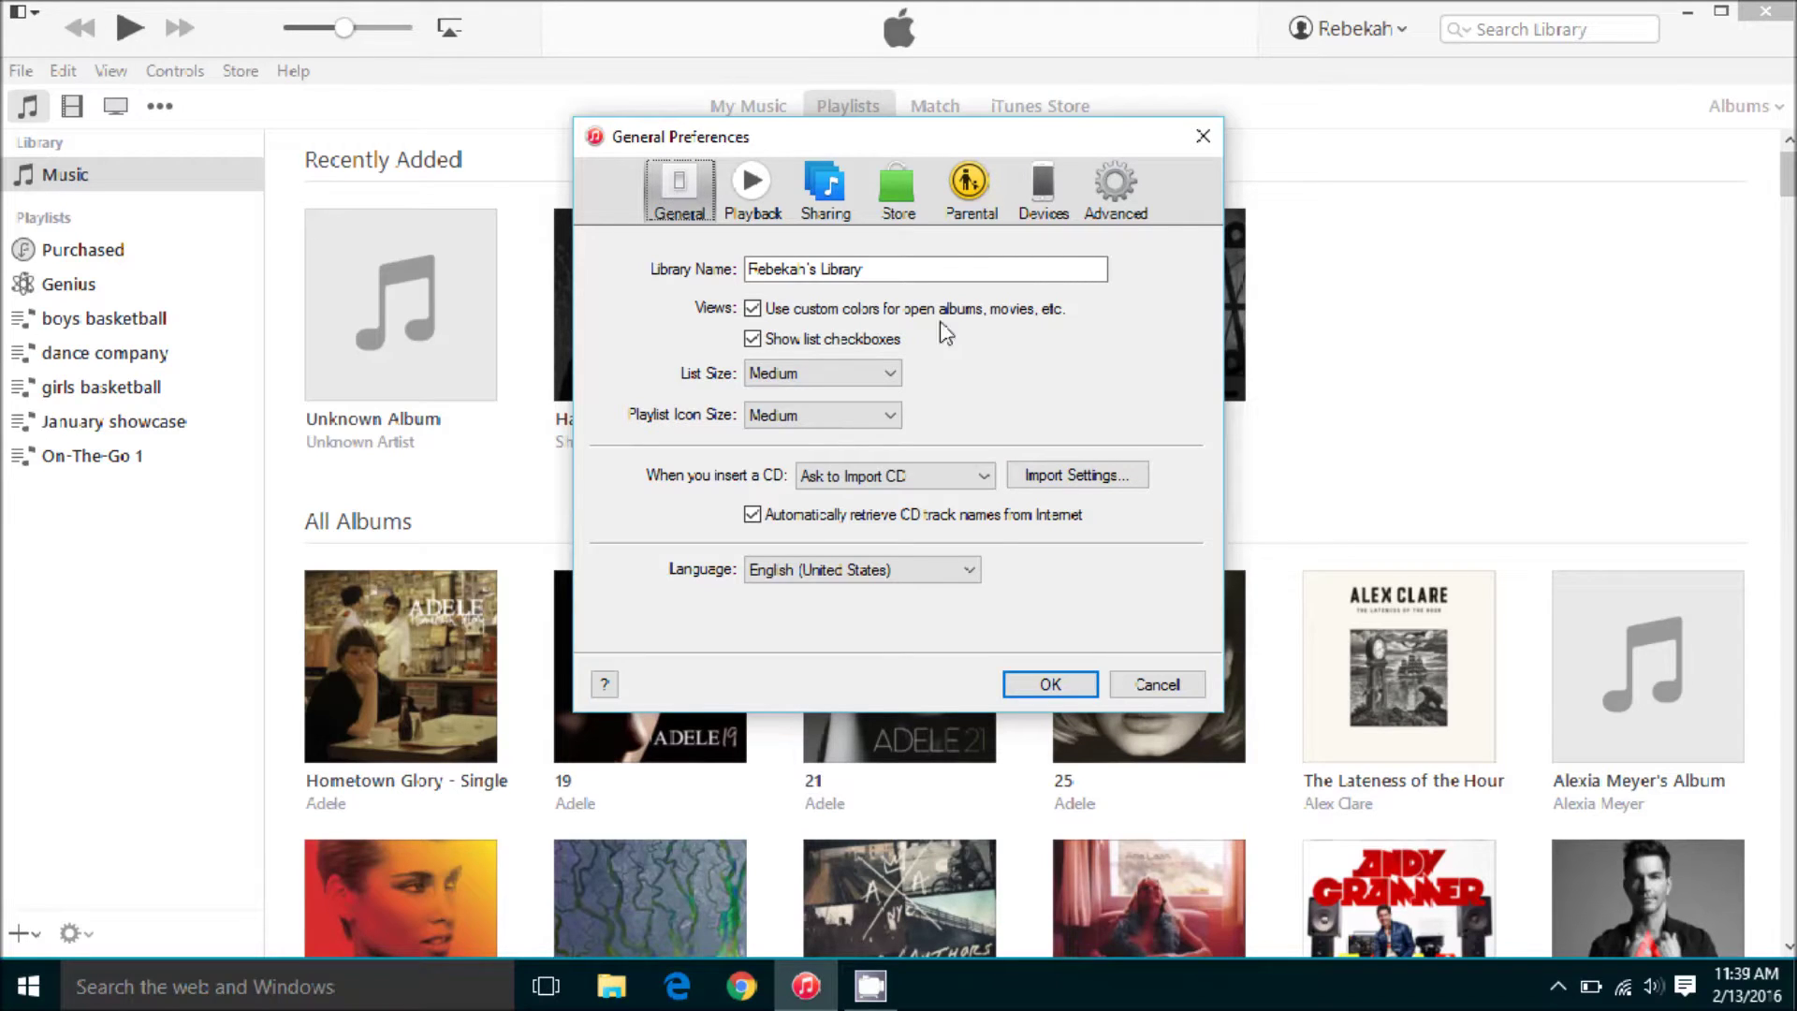
Keep CD imports on AAC Encoder with iTunes Plus and save the preferences
click(1076, 476)
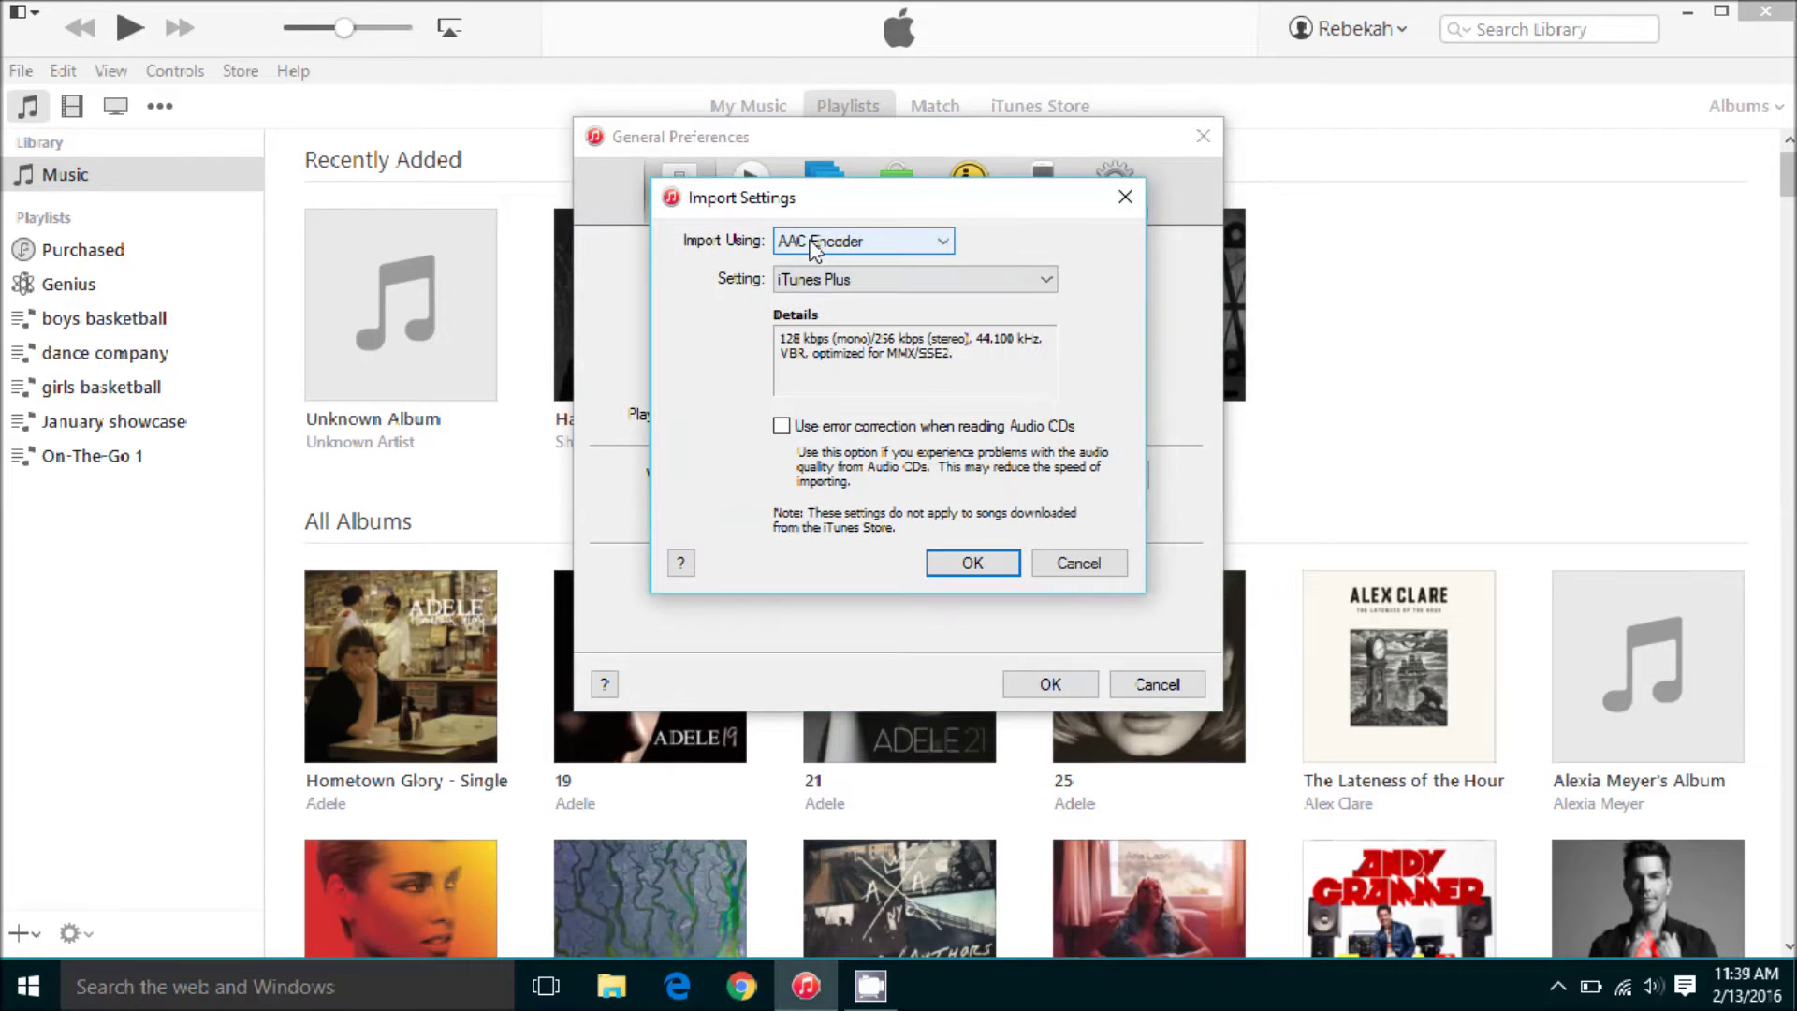
click(814, 245)
click(845, 267)
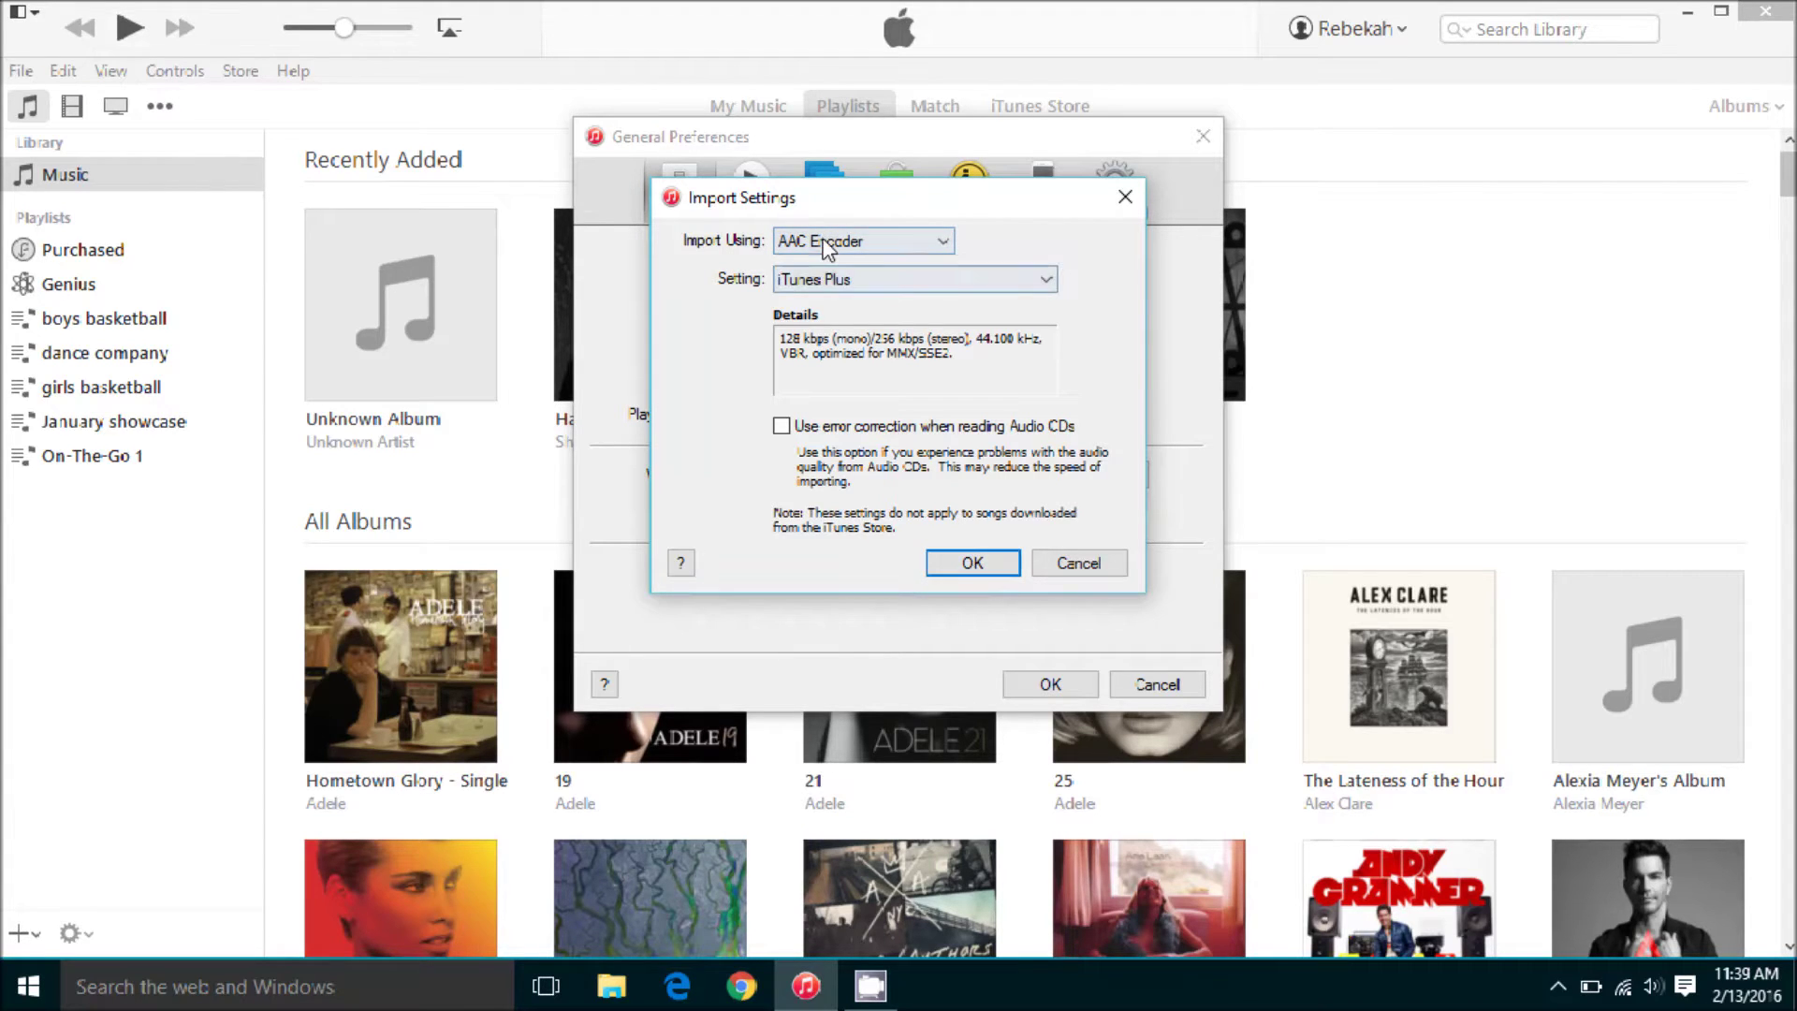
click(969, 566)
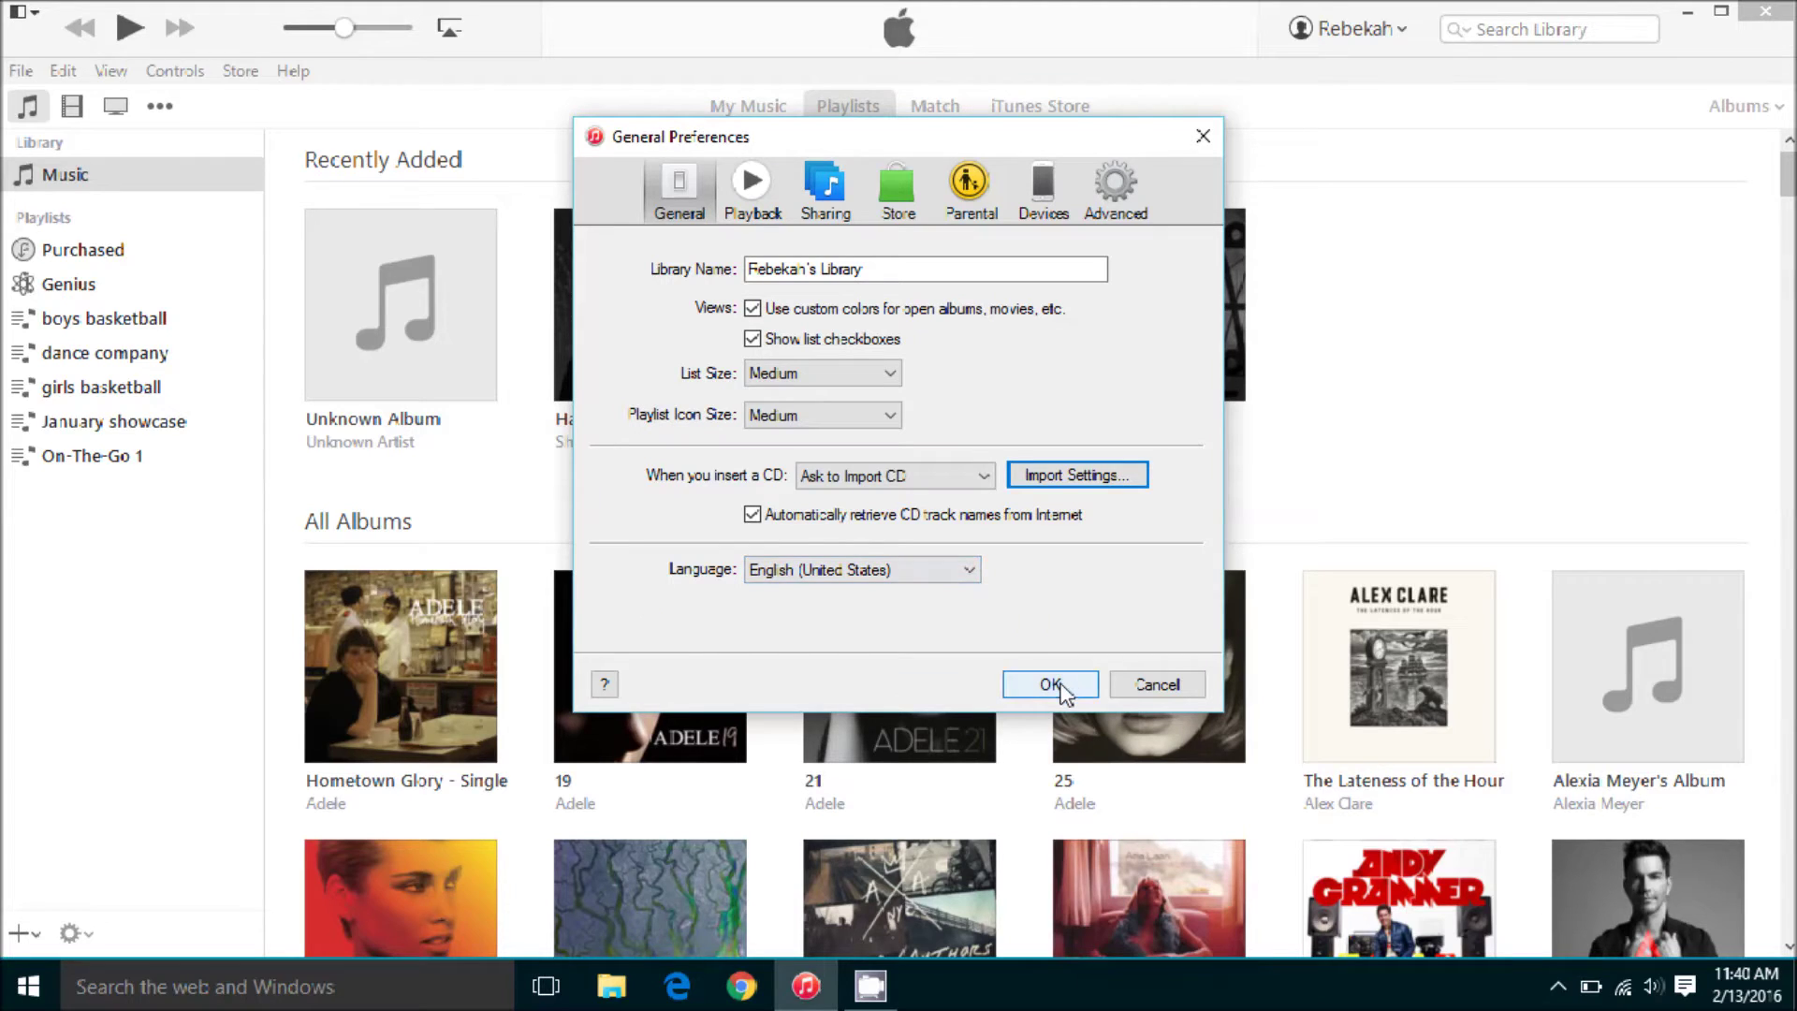
click(1050, 684)
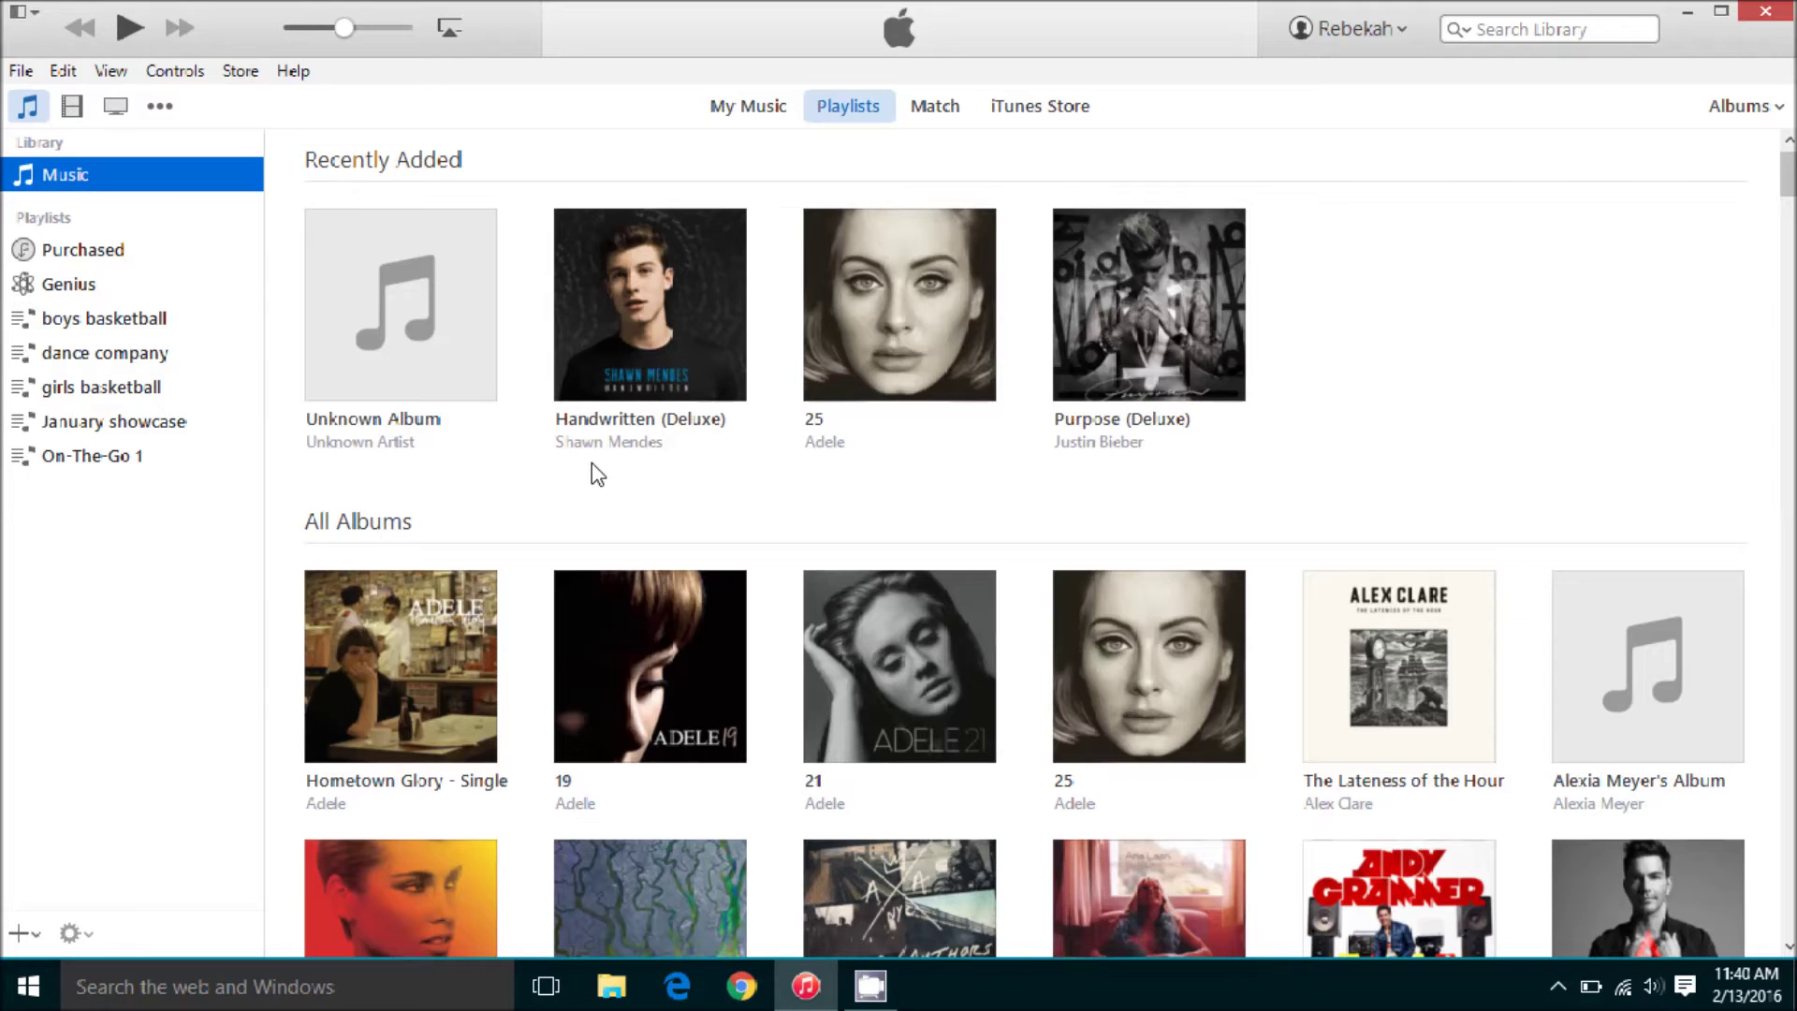
Expand the Handwritten (Deluxe) album and open the context menu for Stitches (2:26)
click(636, 385)
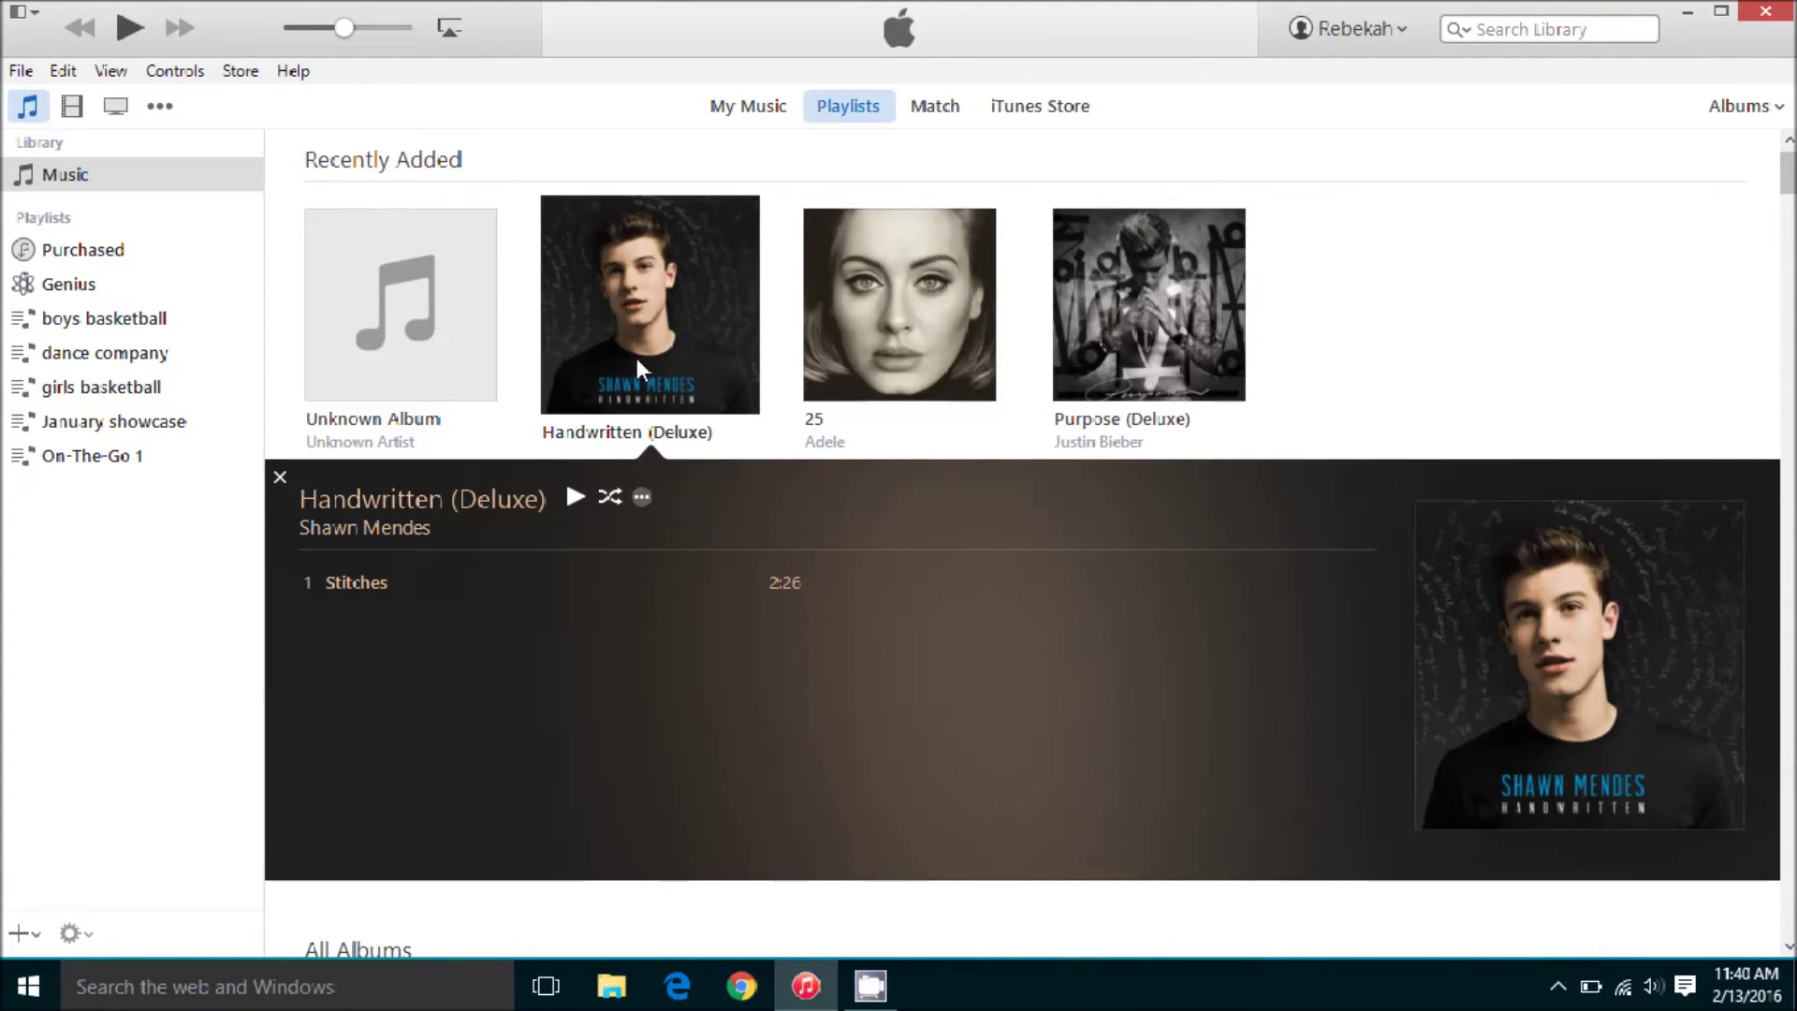
right_click(370, 580)
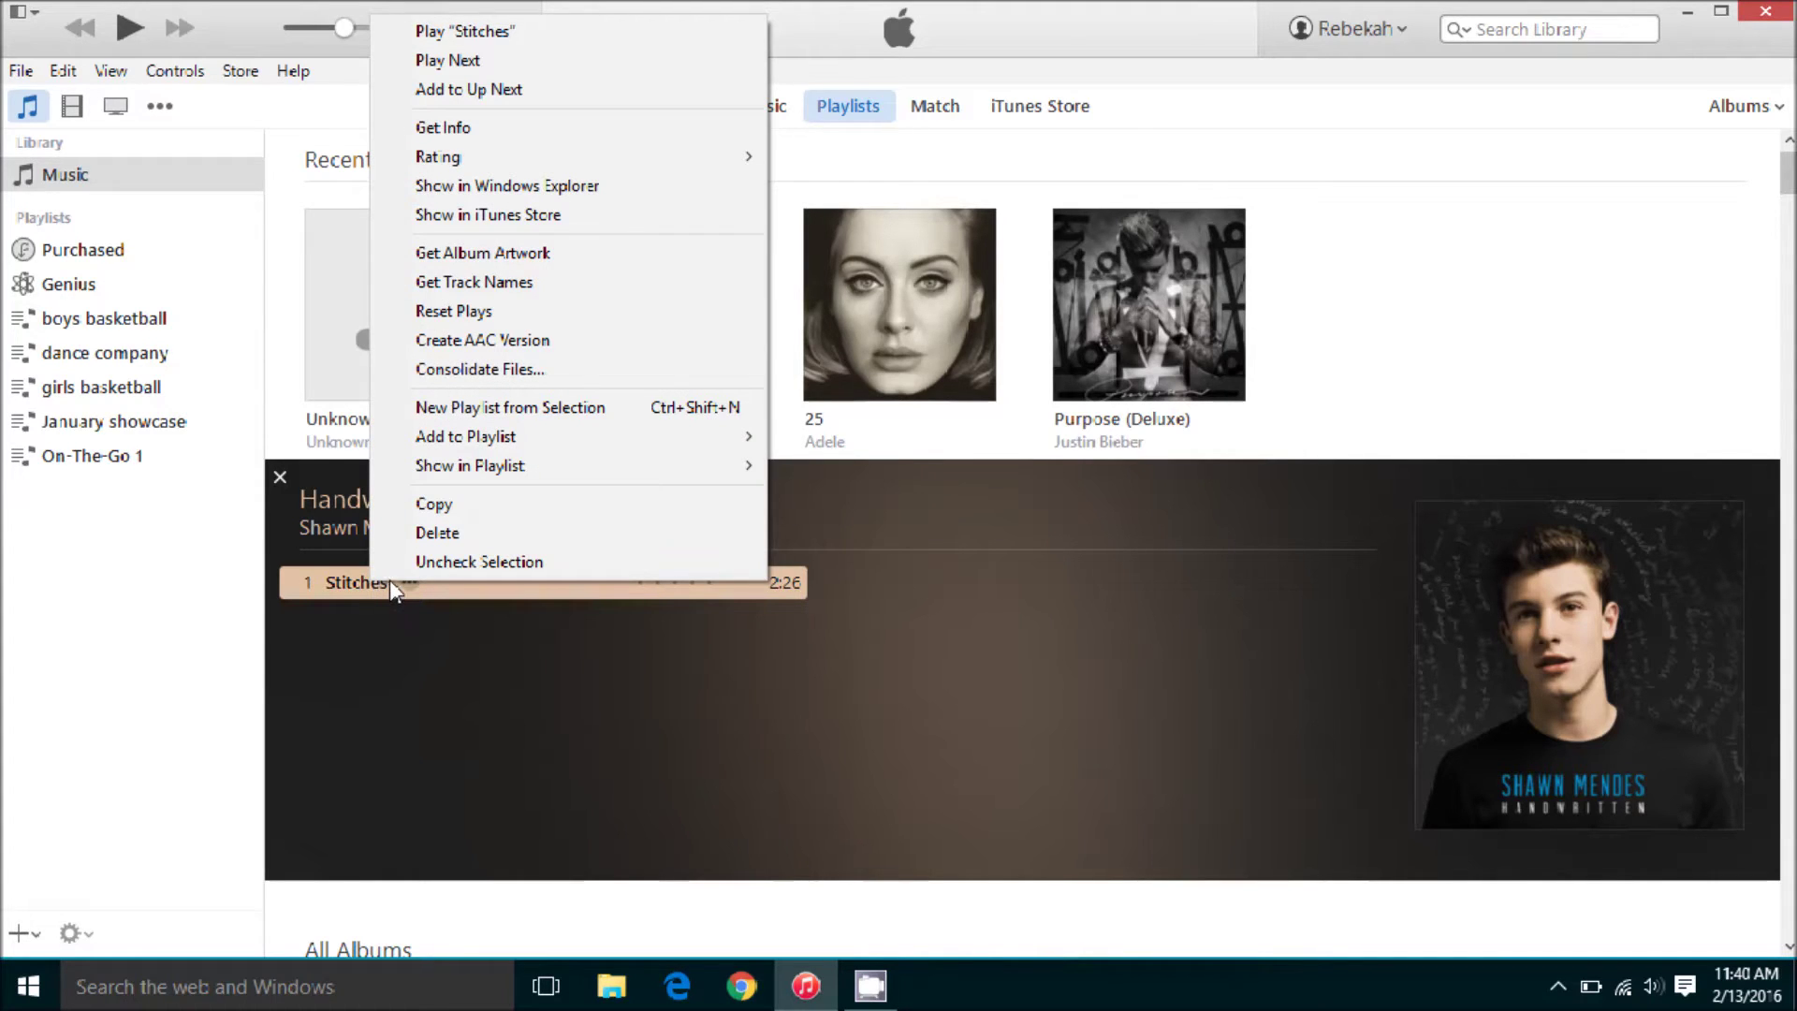
In Stitches' Get Info Options, enable Stop and set it to 0:30
click(465, 129)
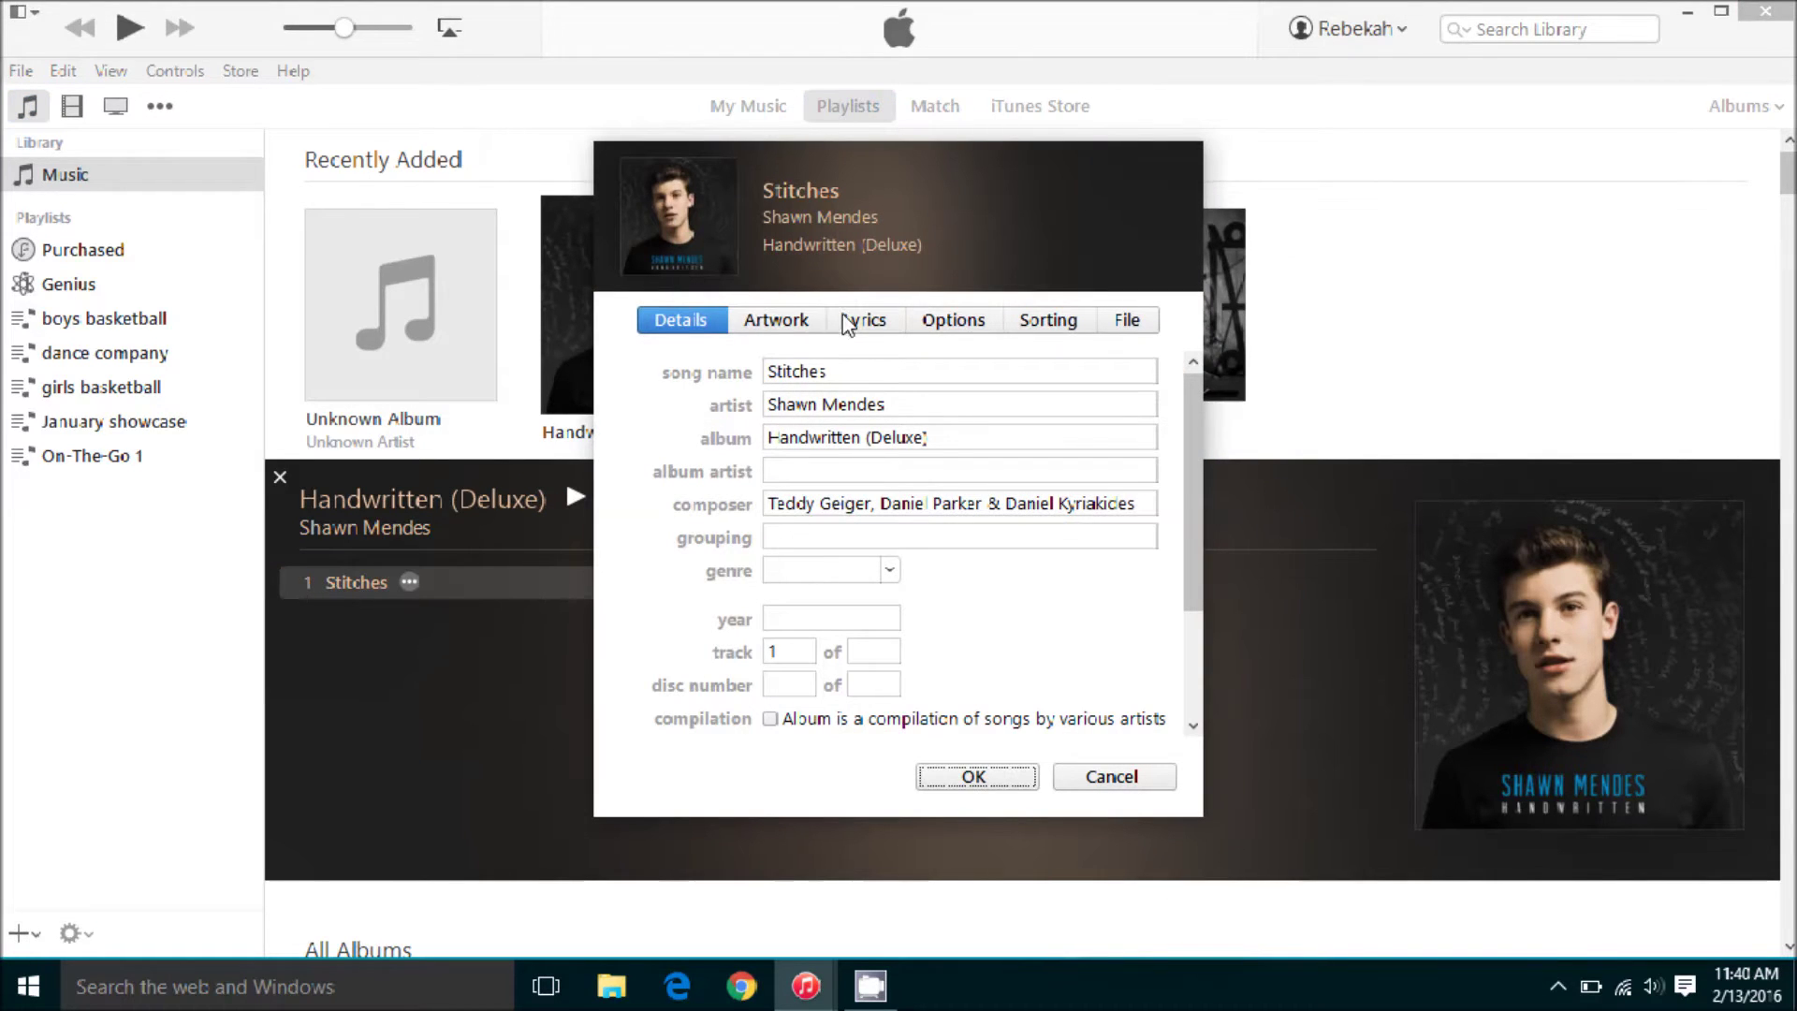
click(948, 323)
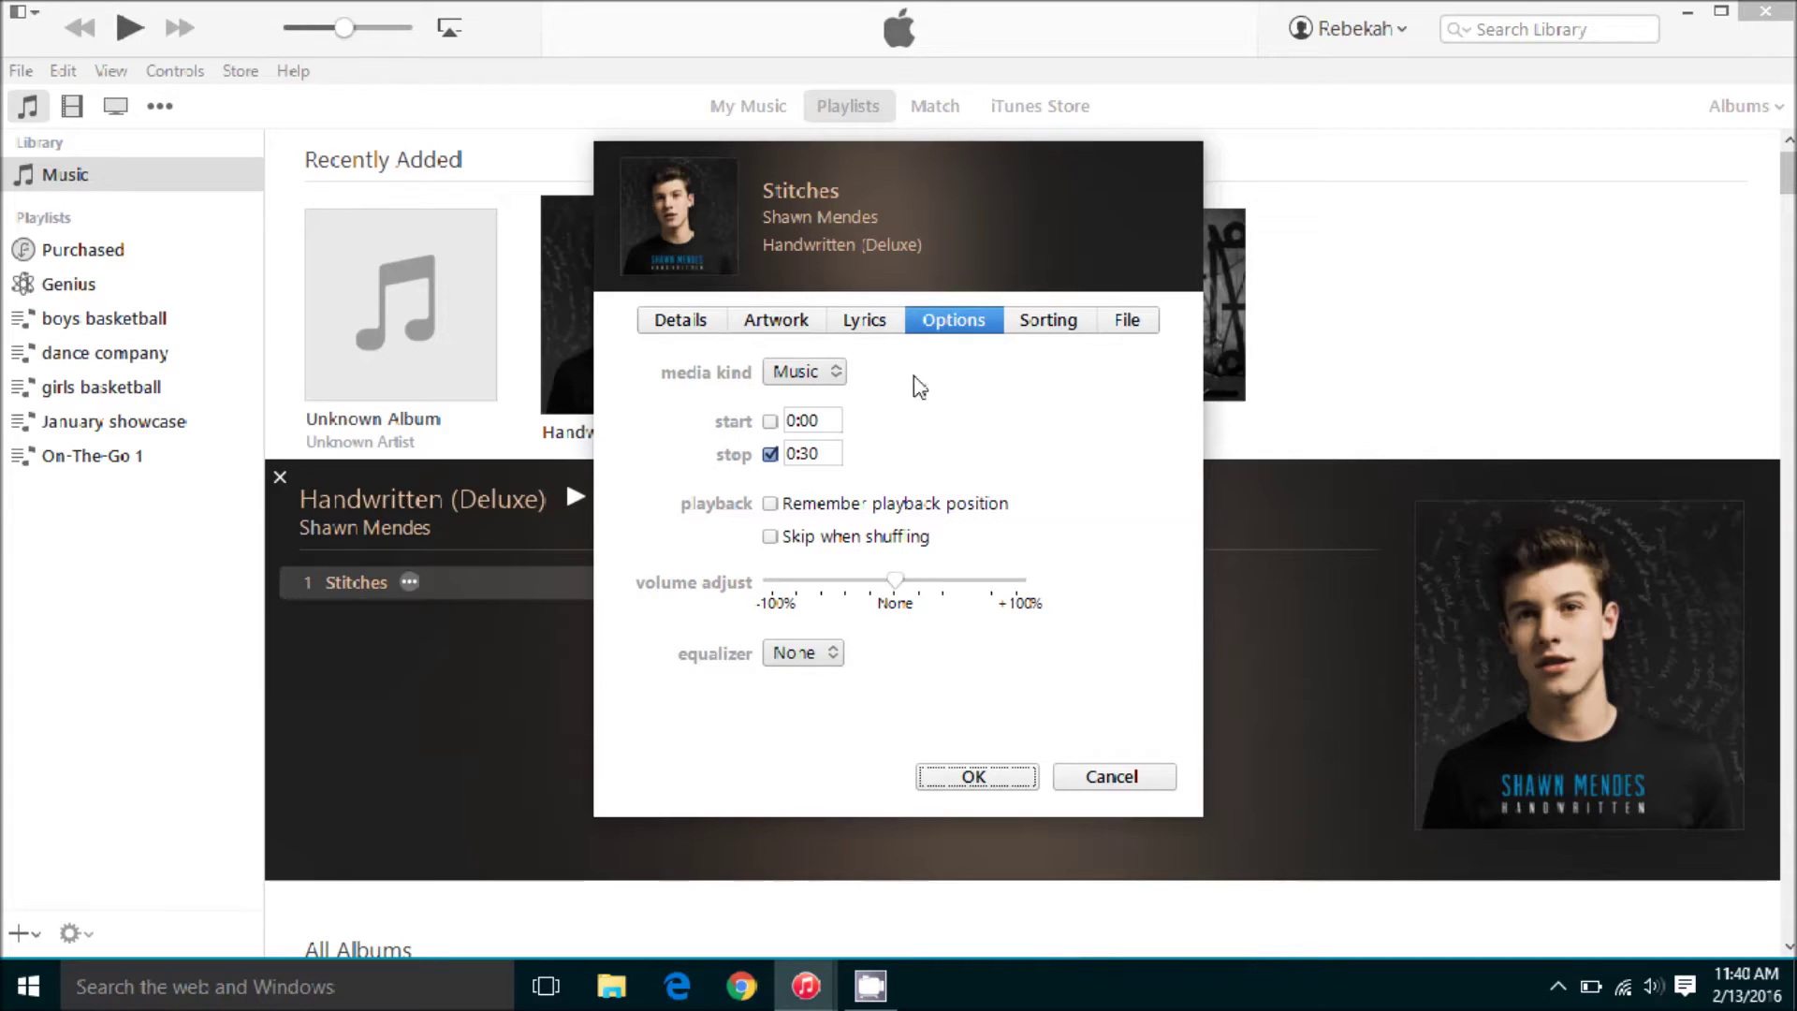
click(770, 454)
click(771, 456)
drag(850, 459, 774, 456)
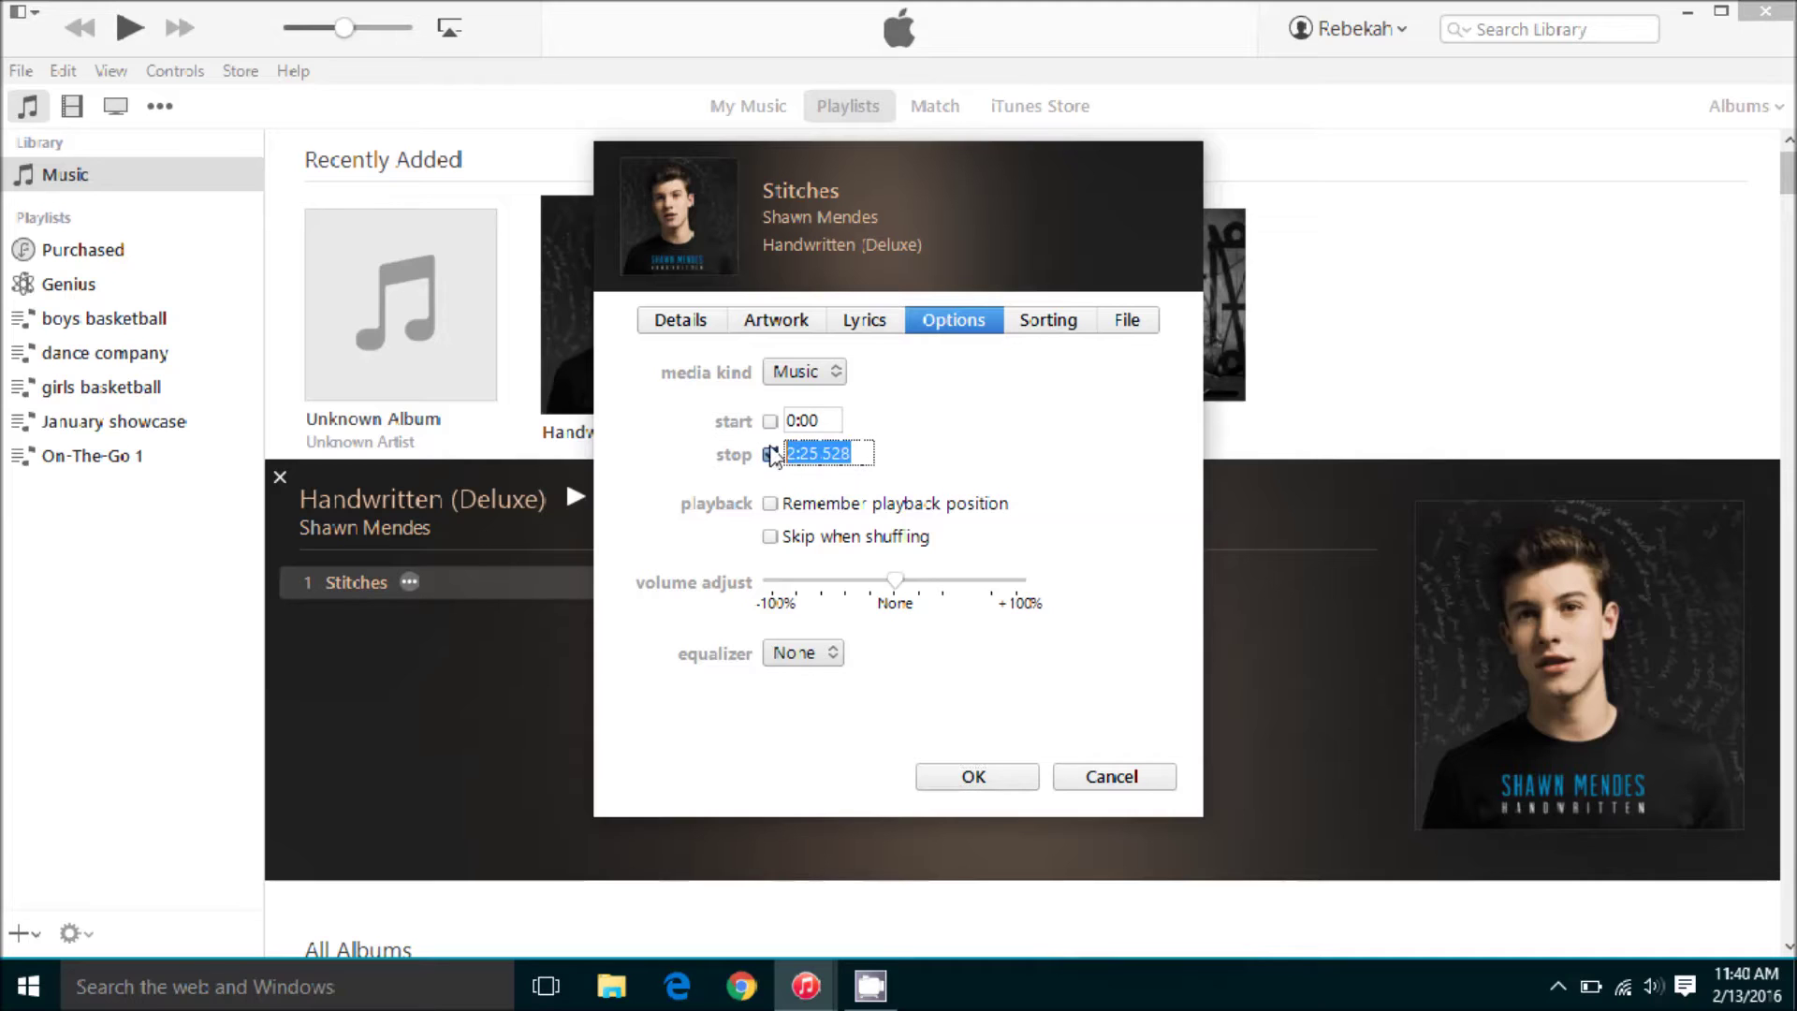
text(:30)
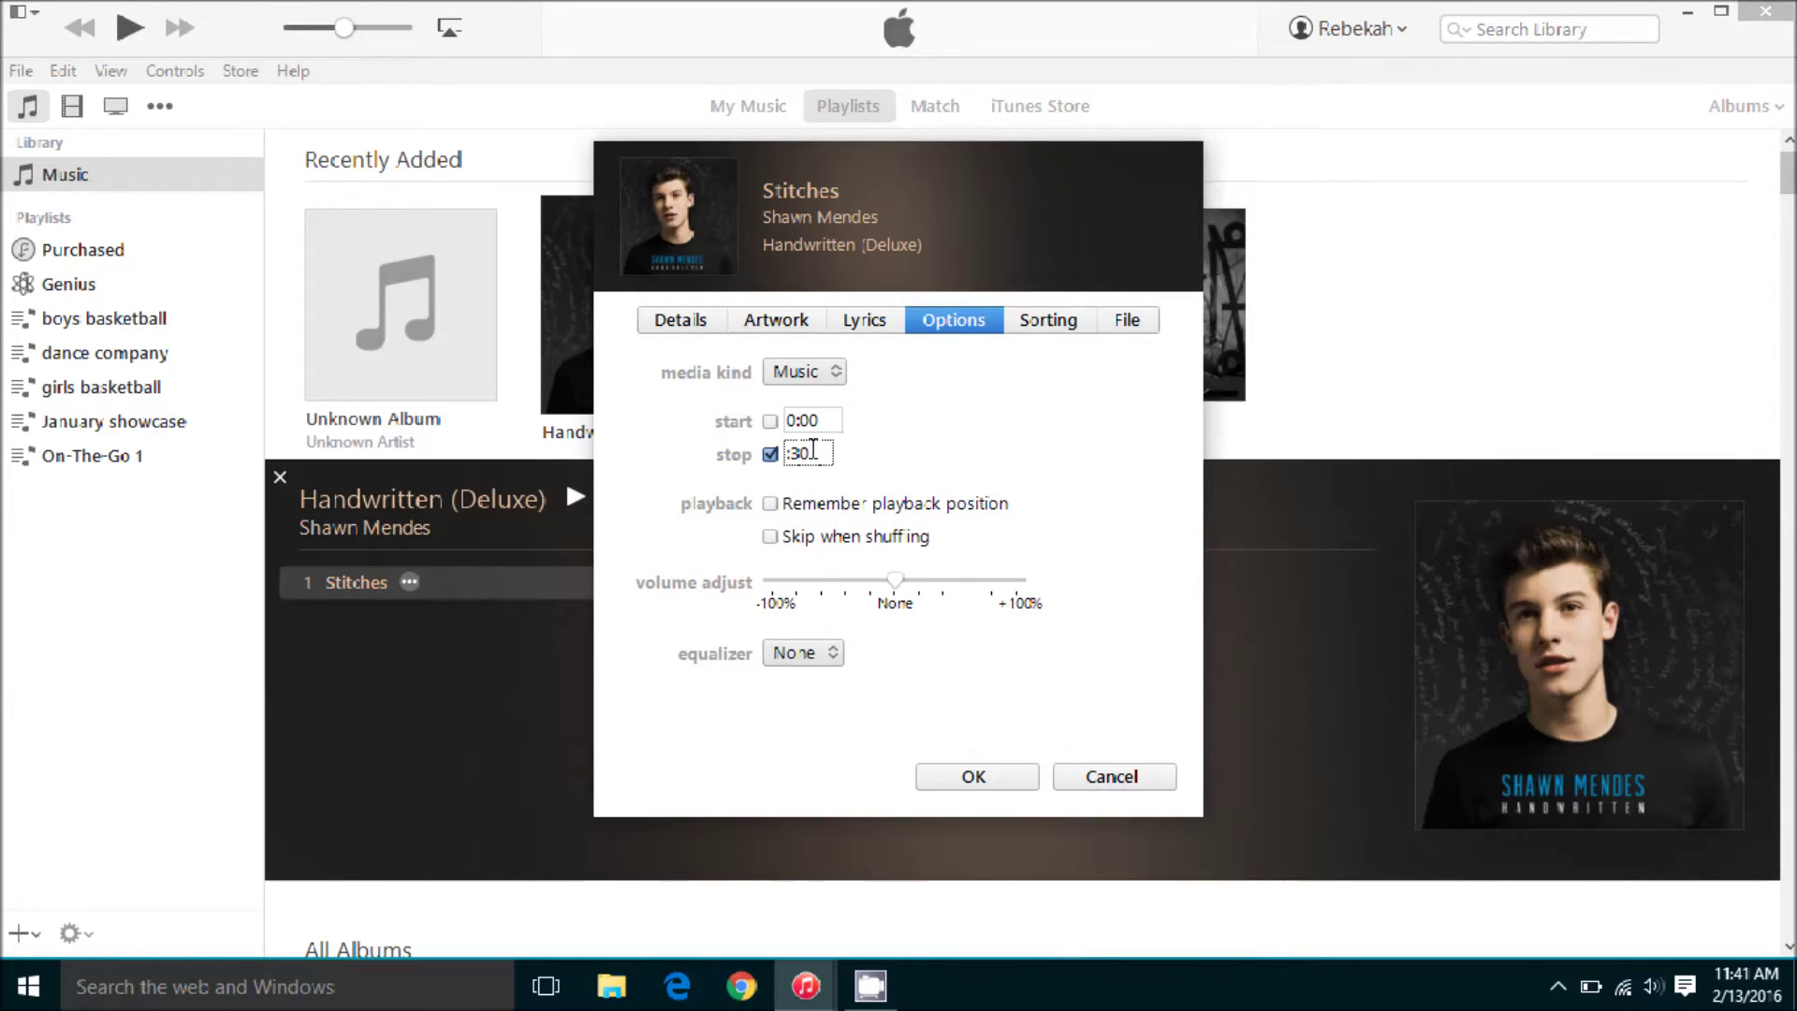
click(976, 777)
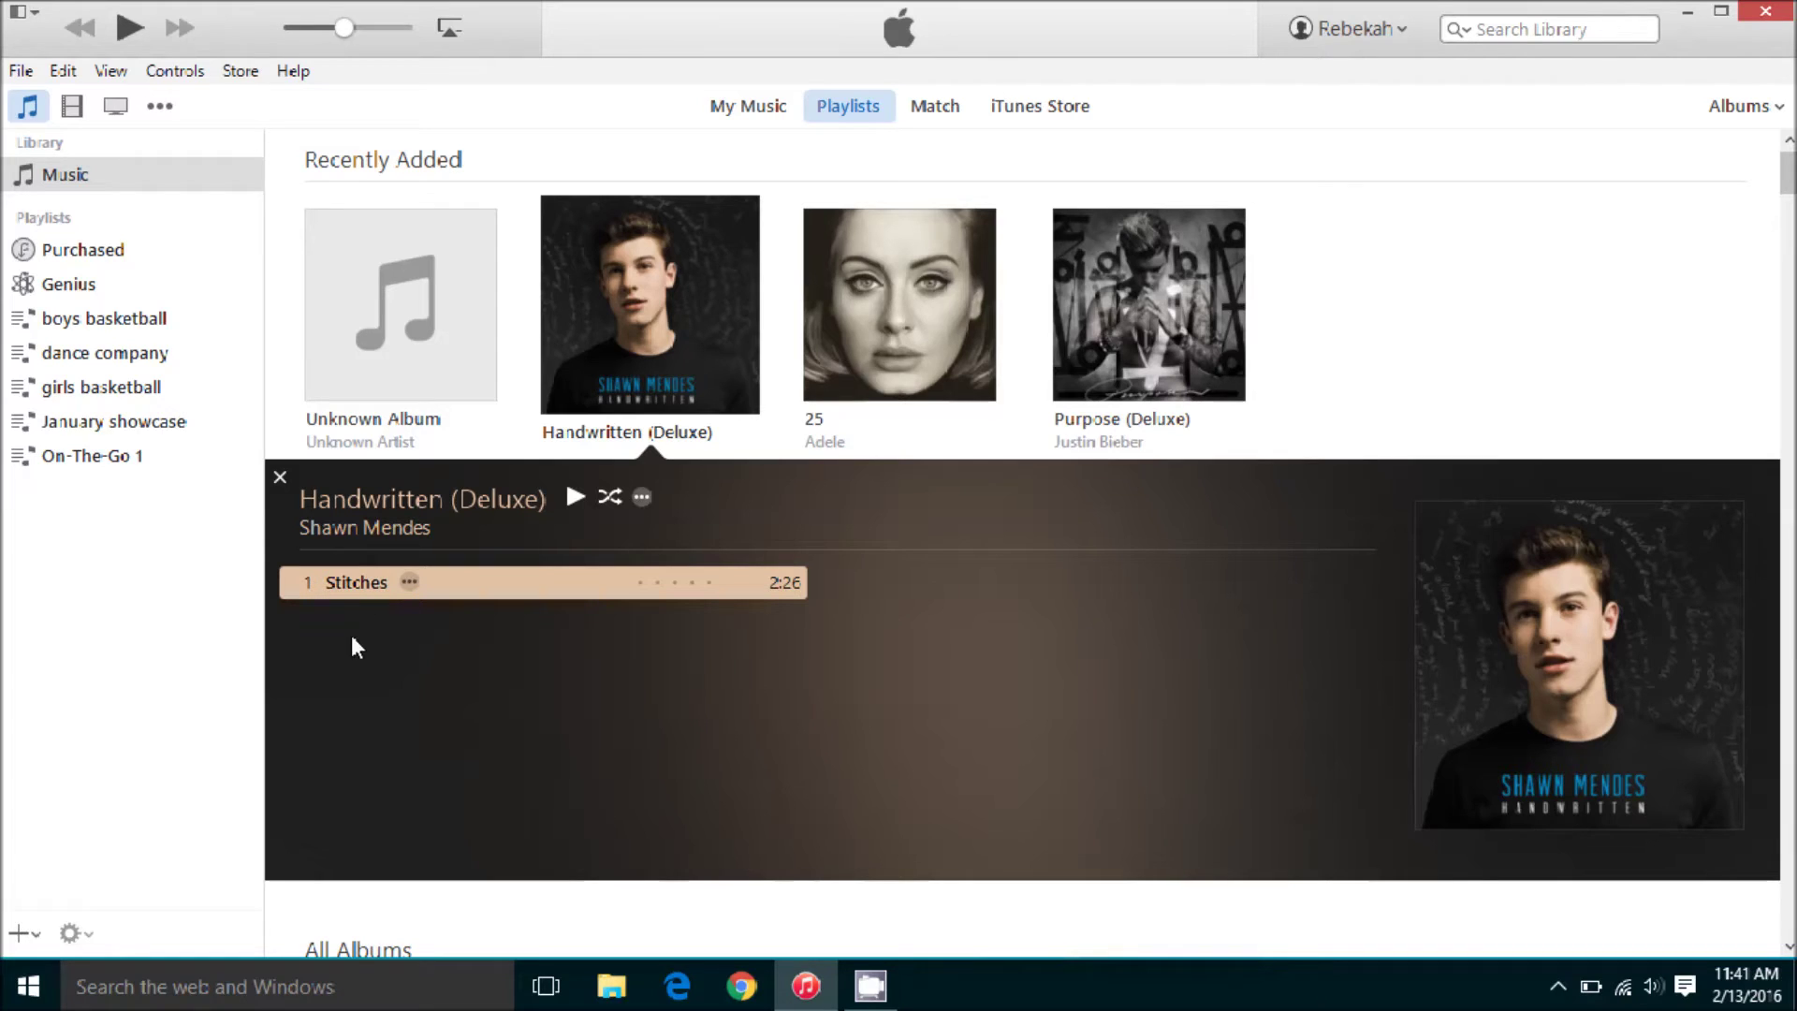
Create an AAC version of Stitches and show the new 0:30 copy's file on disk
right_click(360, 585)
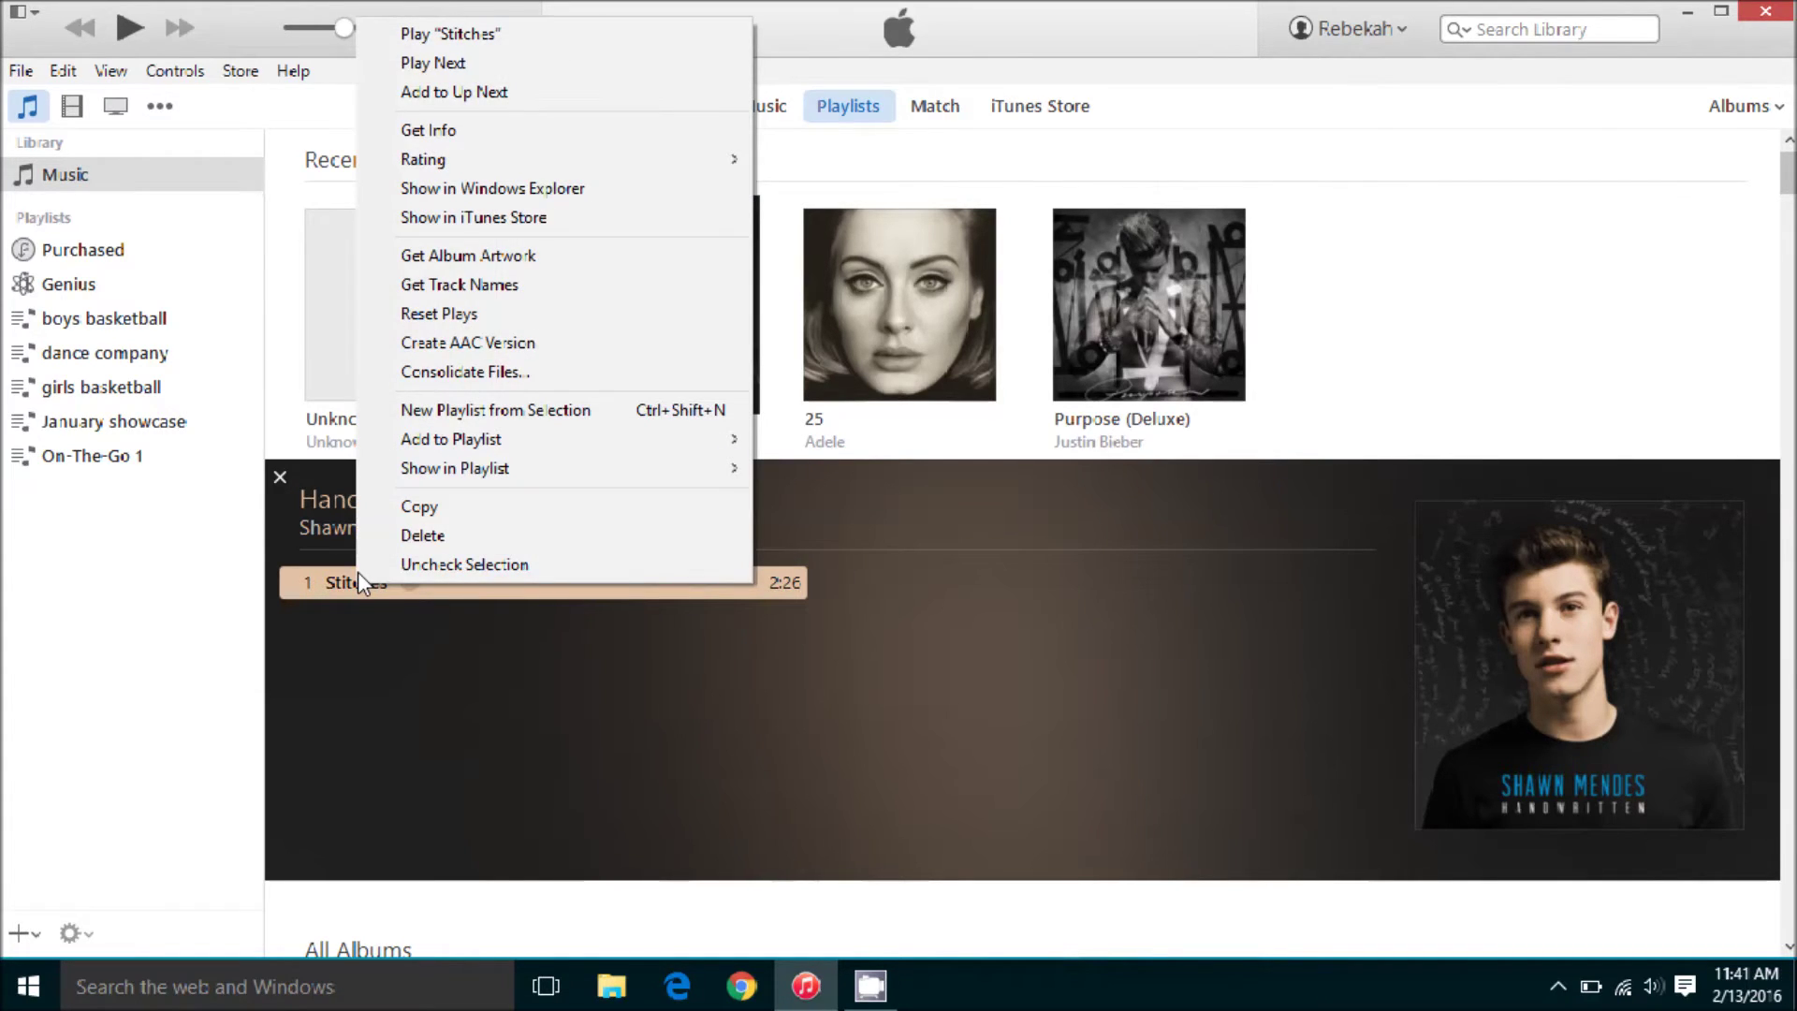
click(474, 350)
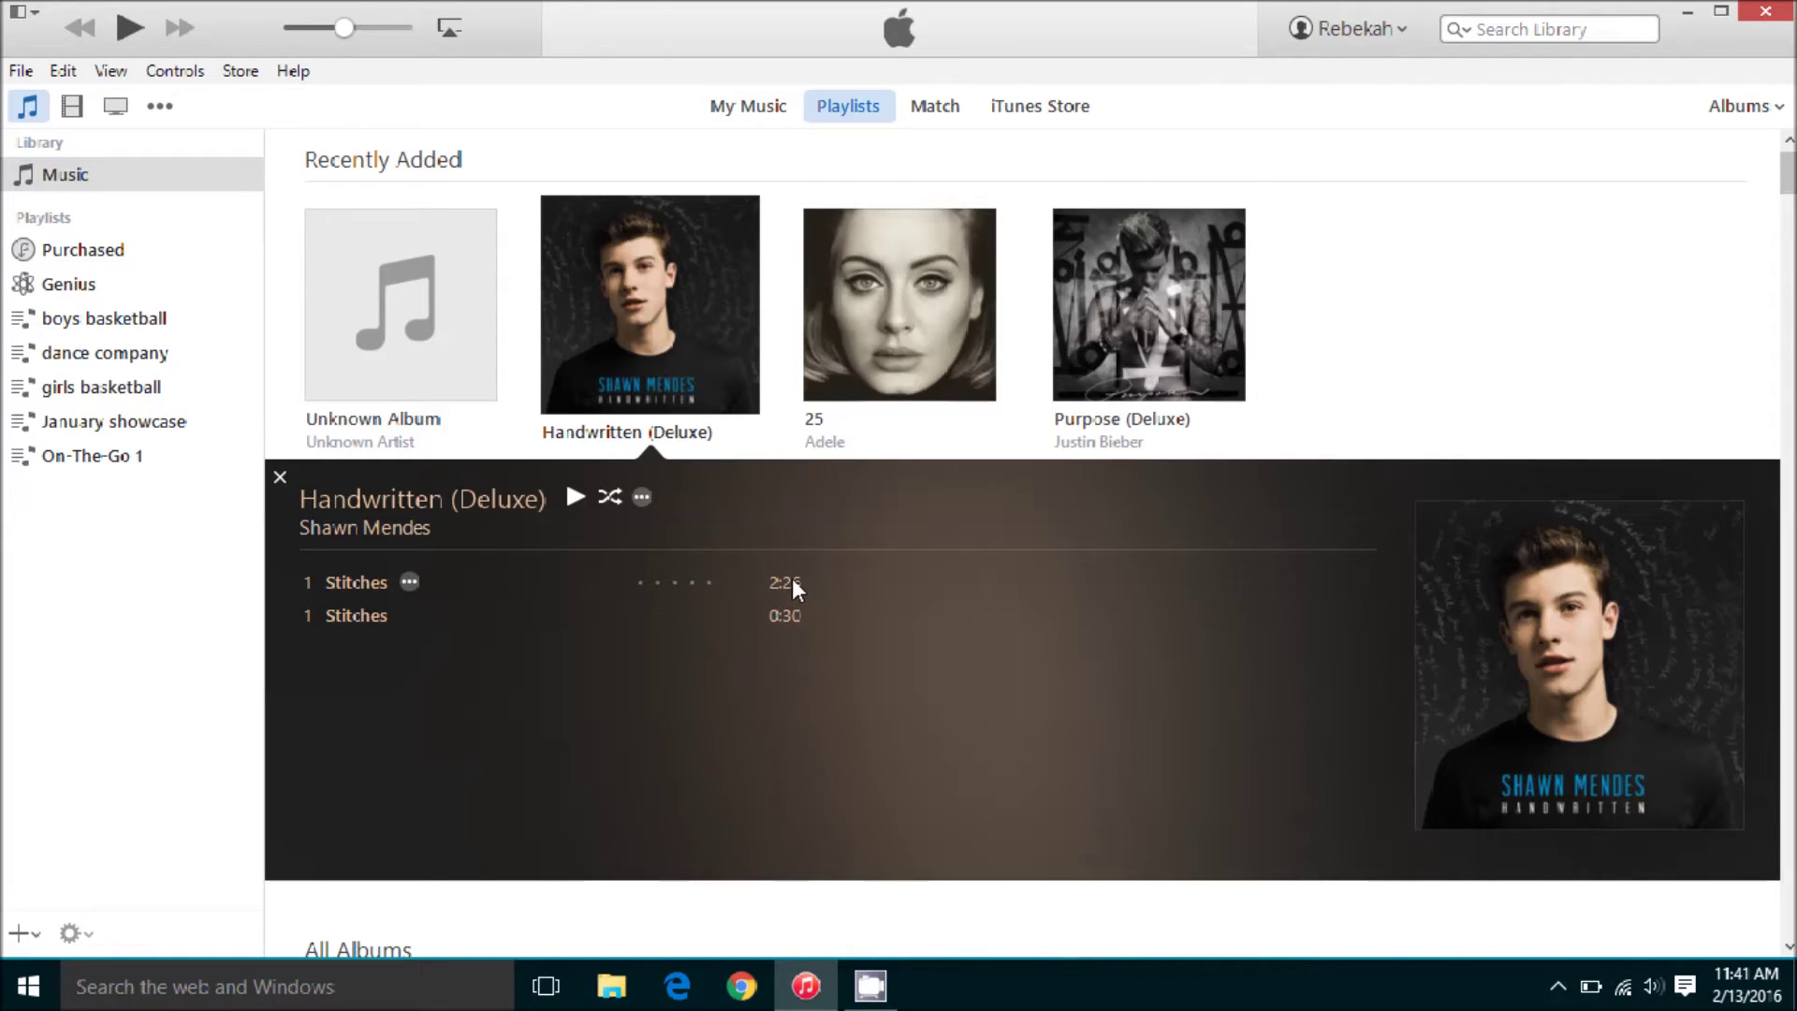
right_click(350, 616)
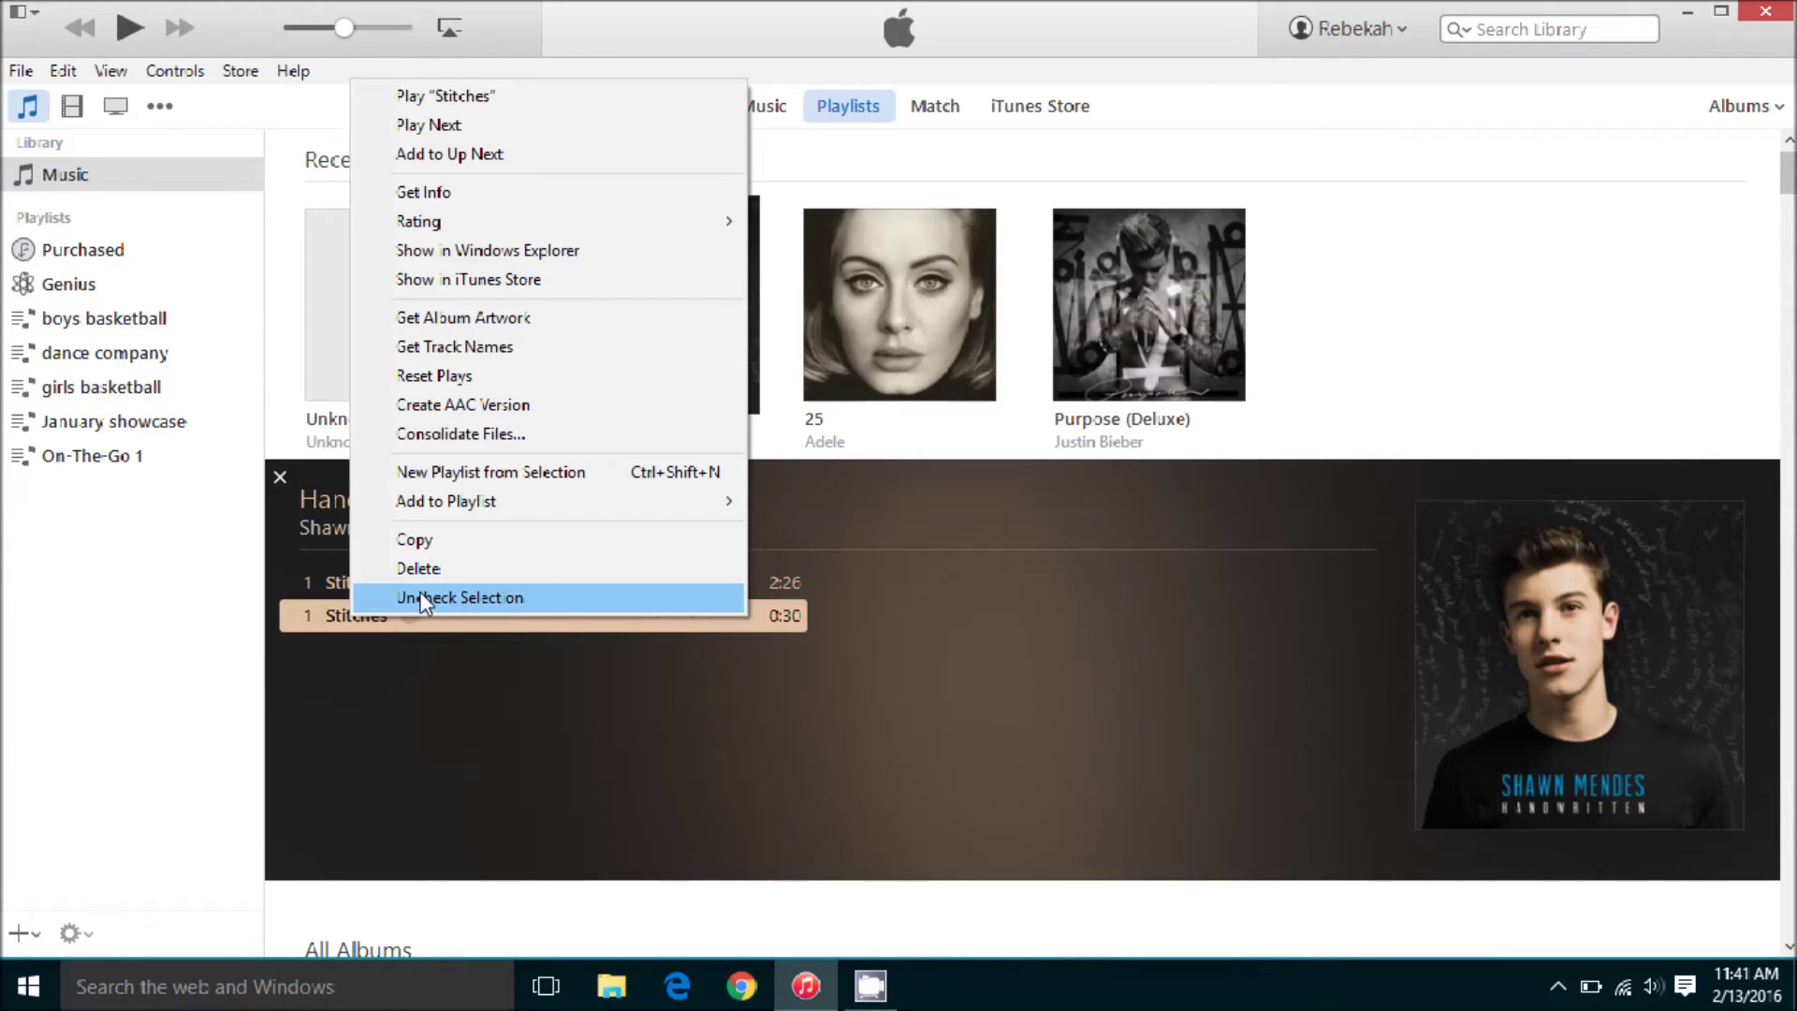
click(490, 250)
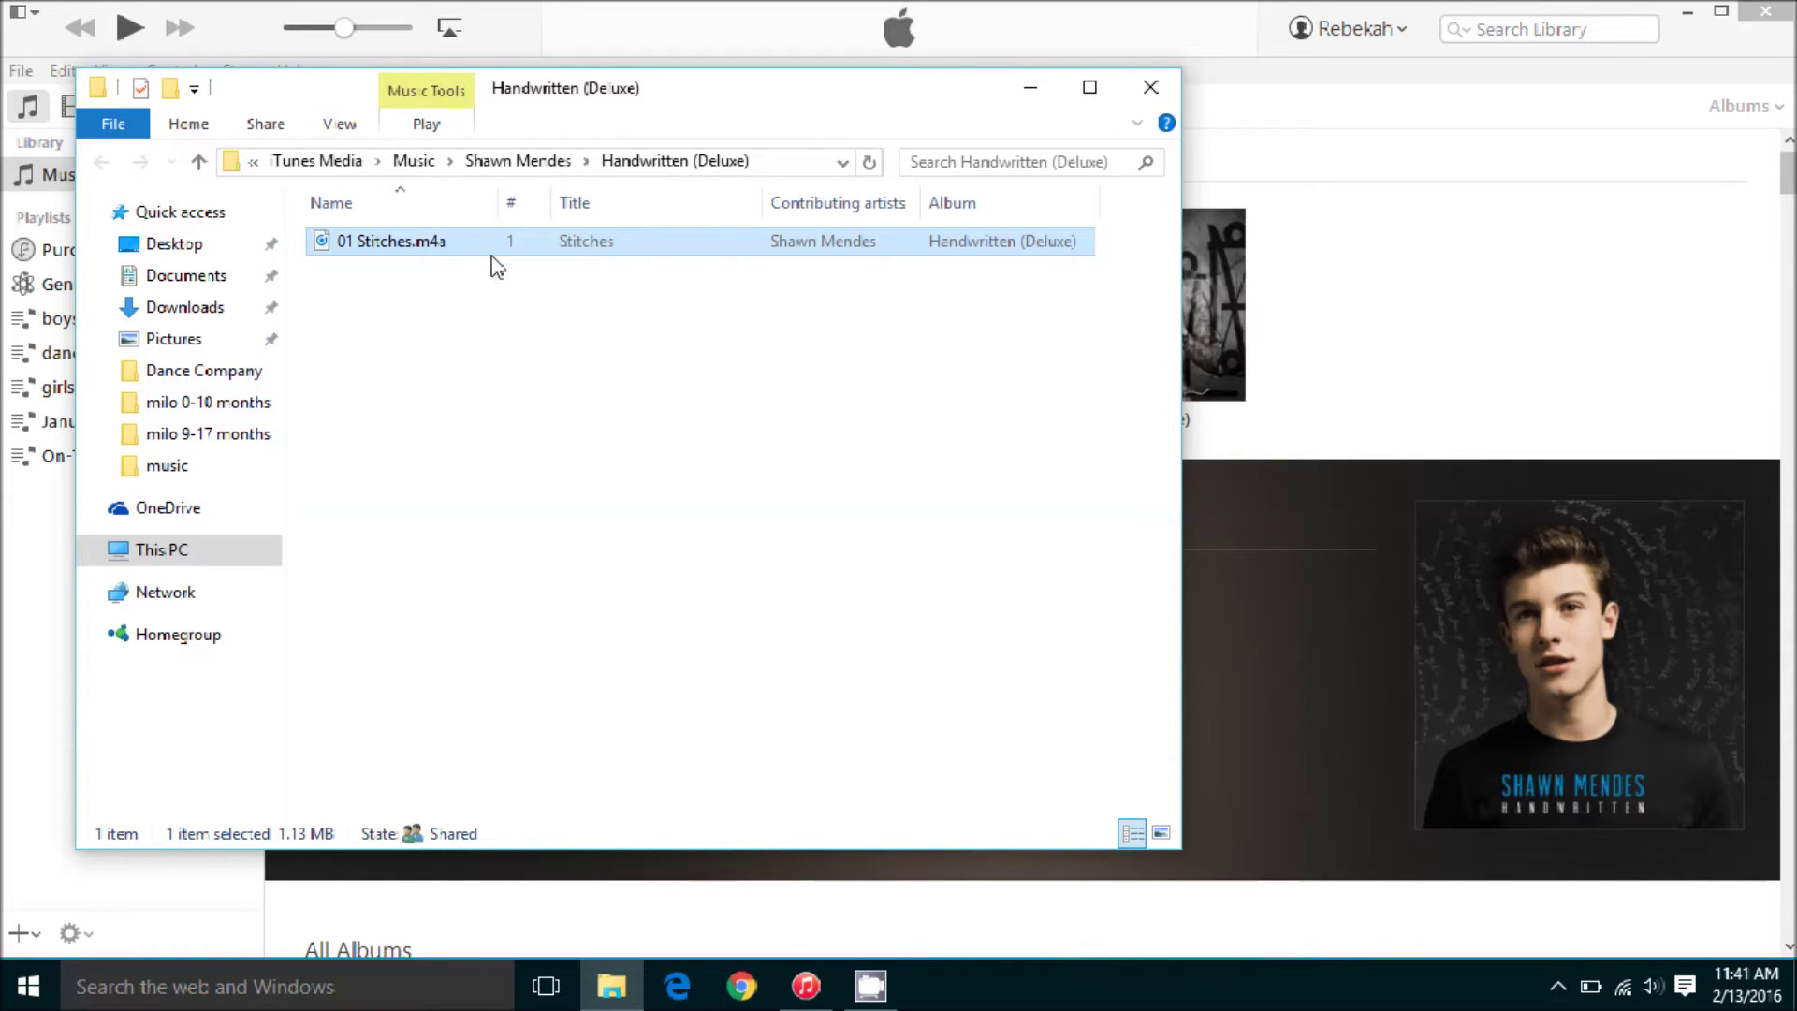
Rename 01 Stitches.m4a to 01 Stitches.m4r and accept the extension change
click(445, 245)
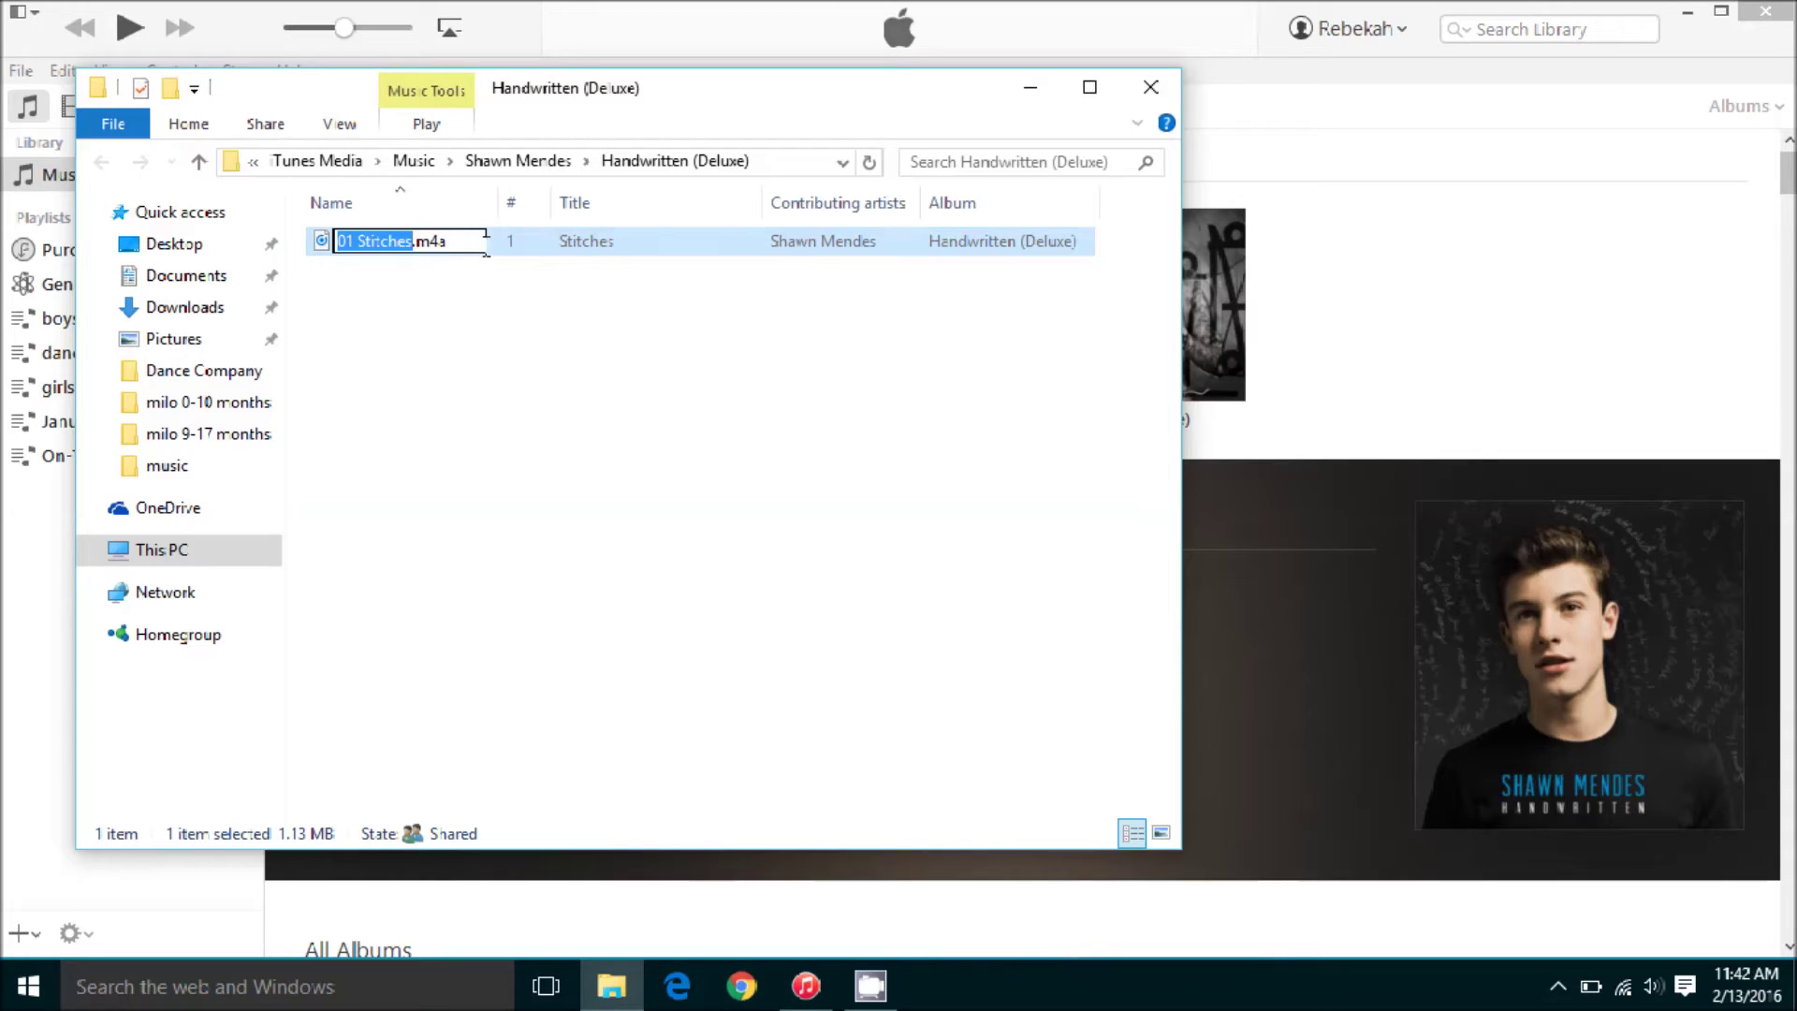
click(456, 241)
key(BackSpace)
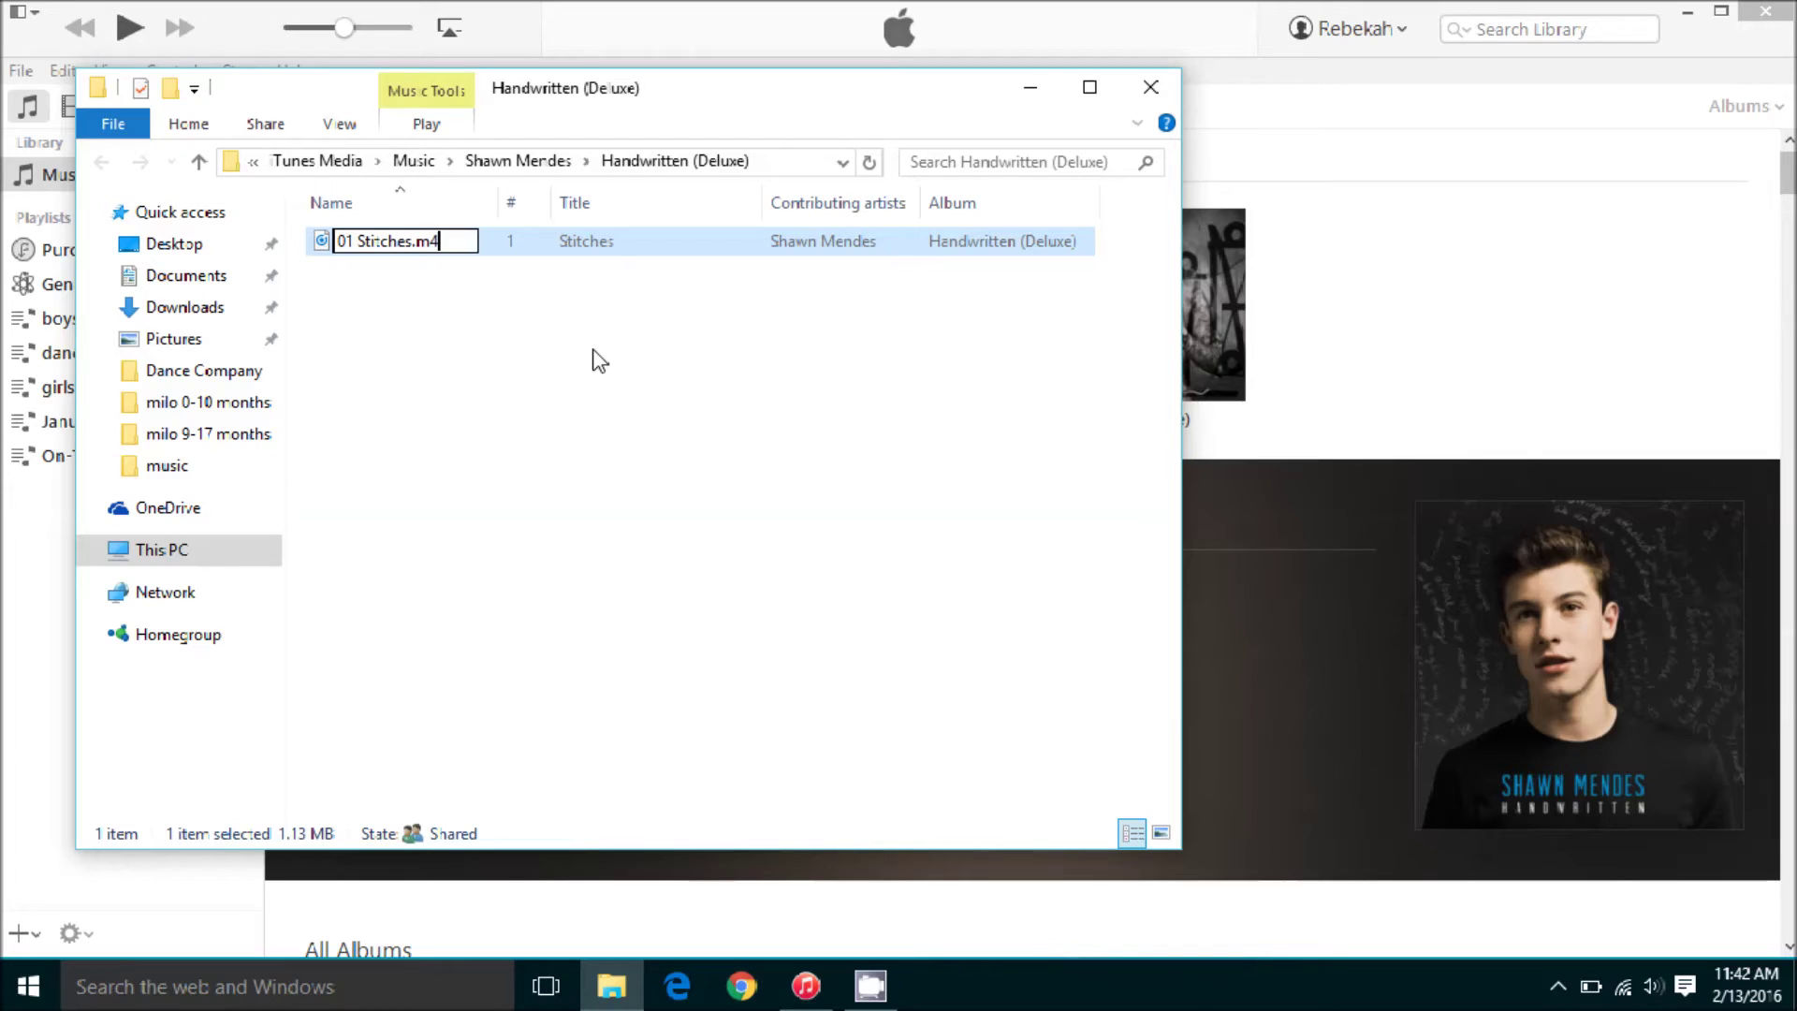
text(r)
key(Return)
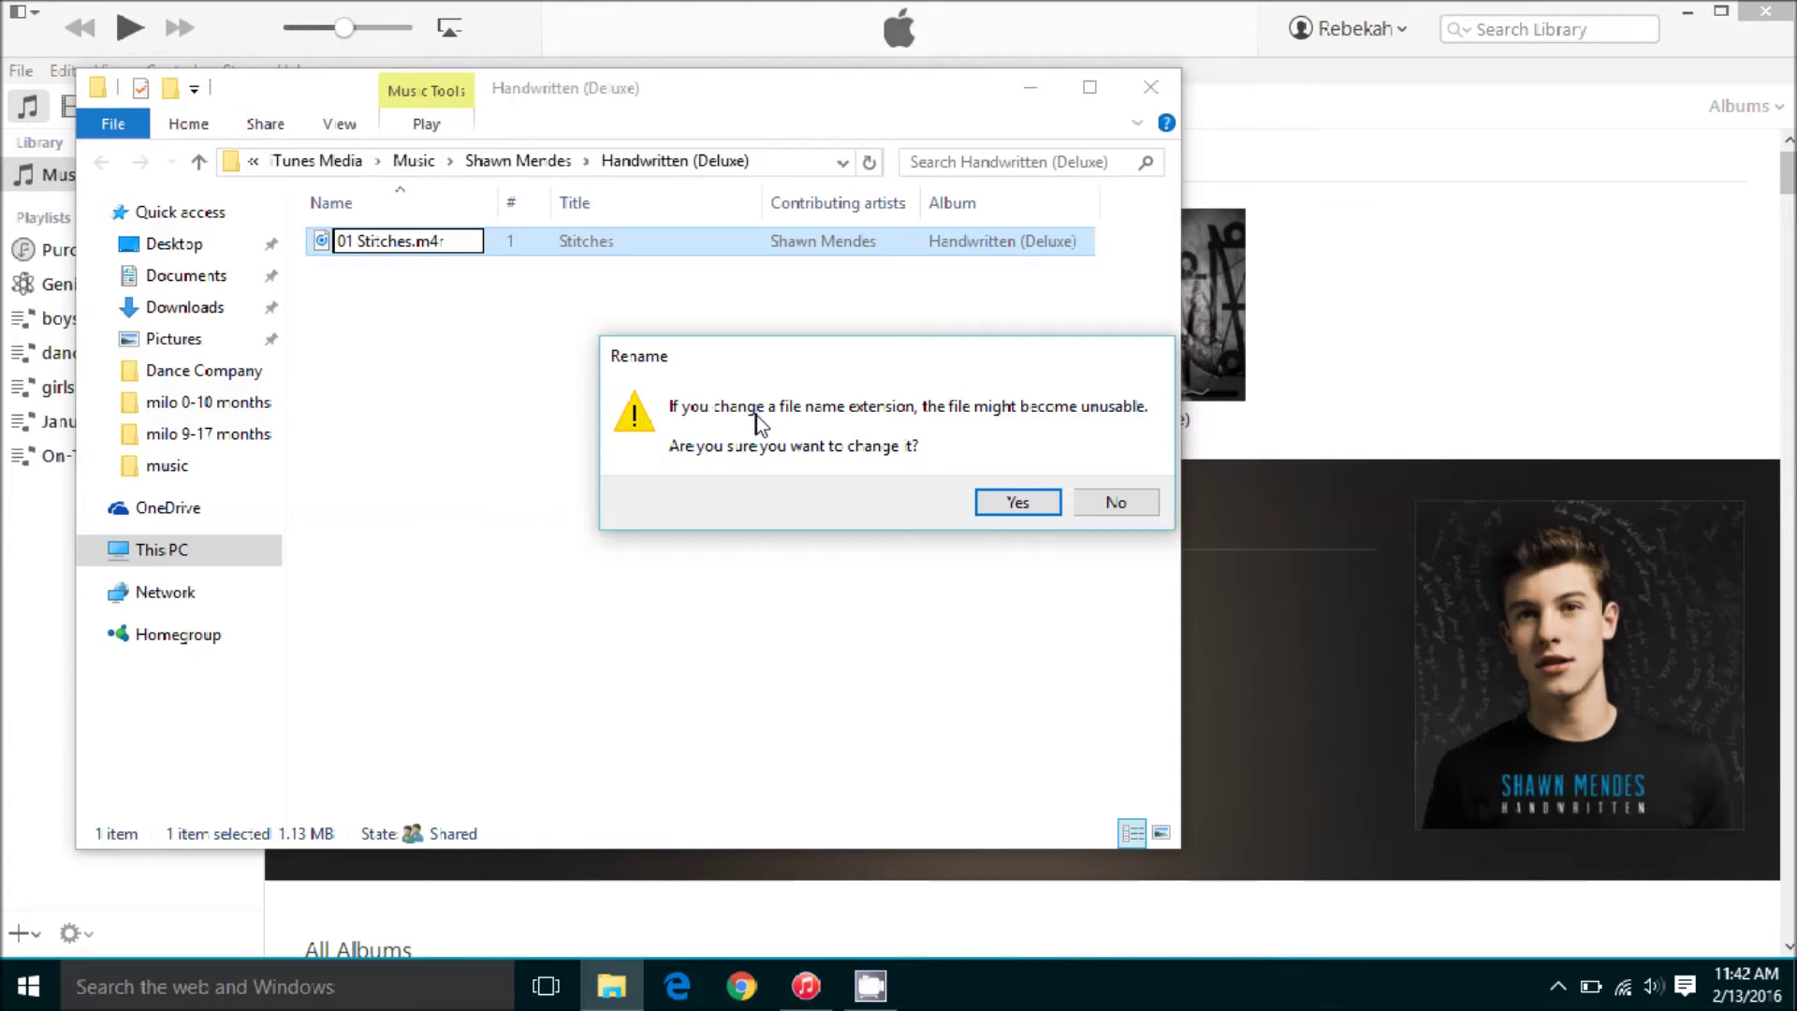
click(1017, 504)
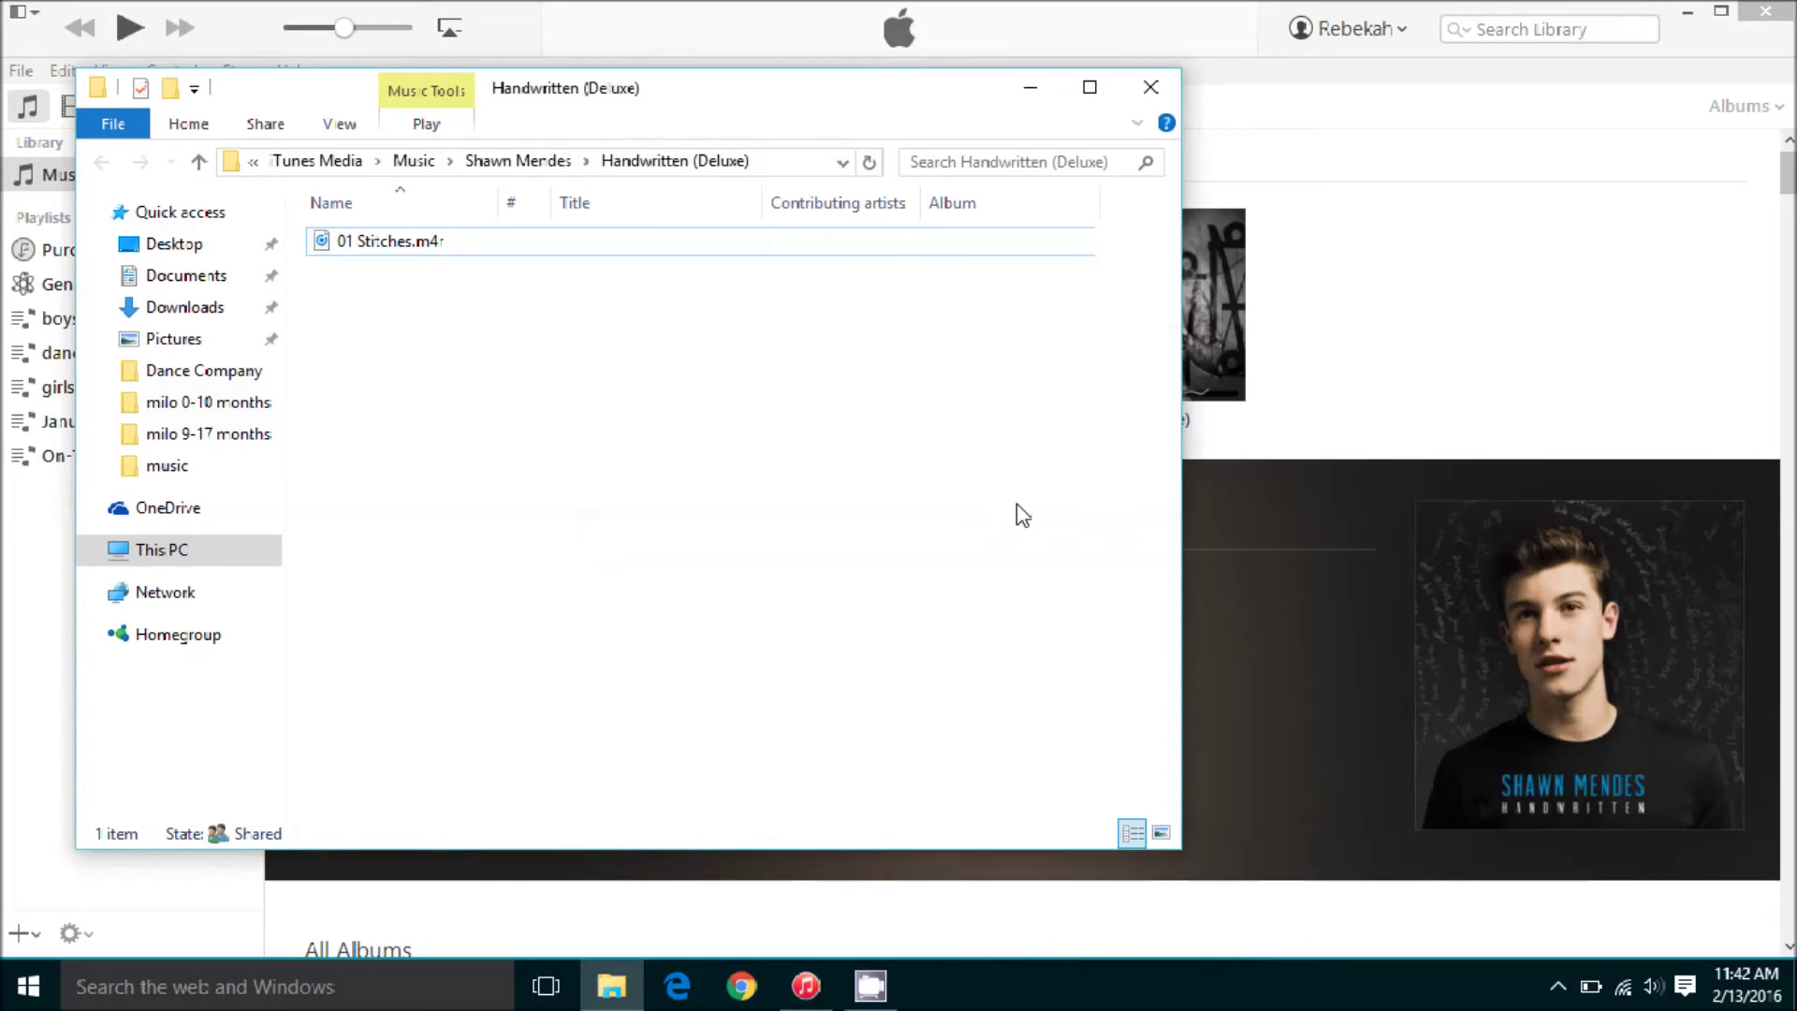
Move 01 Stitches.m4r to the desktop and return to iTunes
click(421, 245)
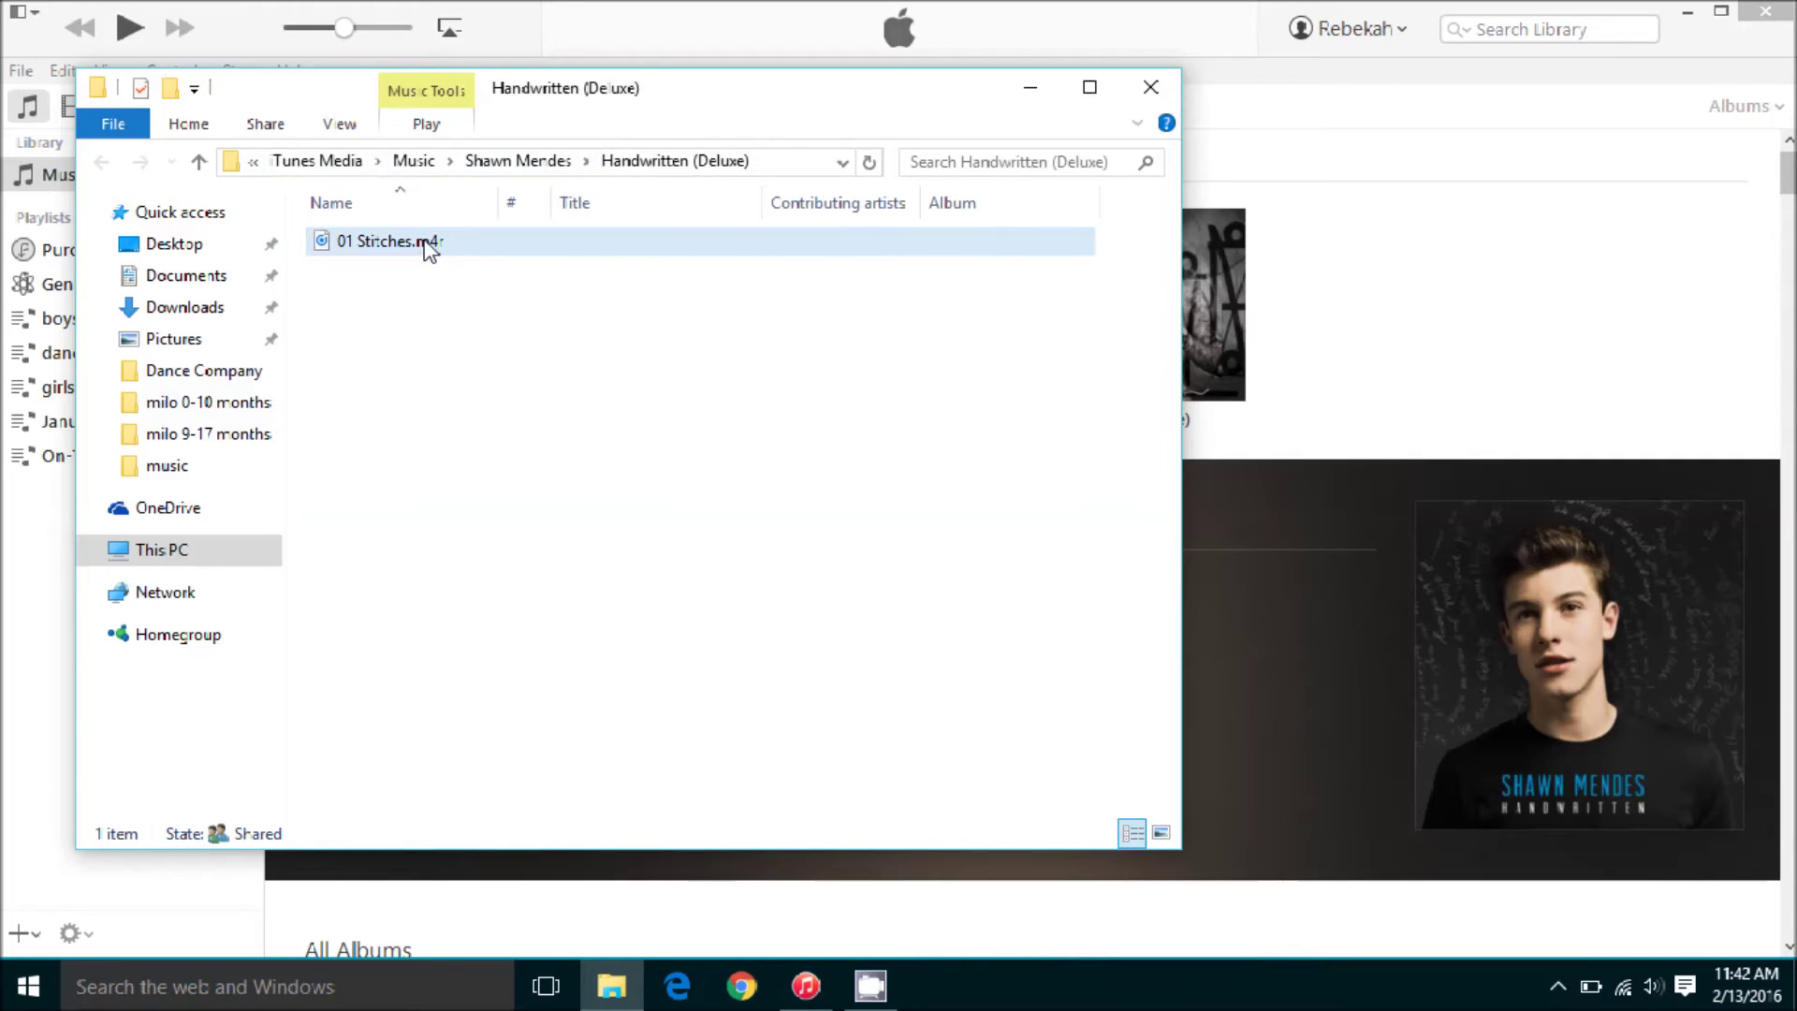
drag(459, 245, 762, 318)
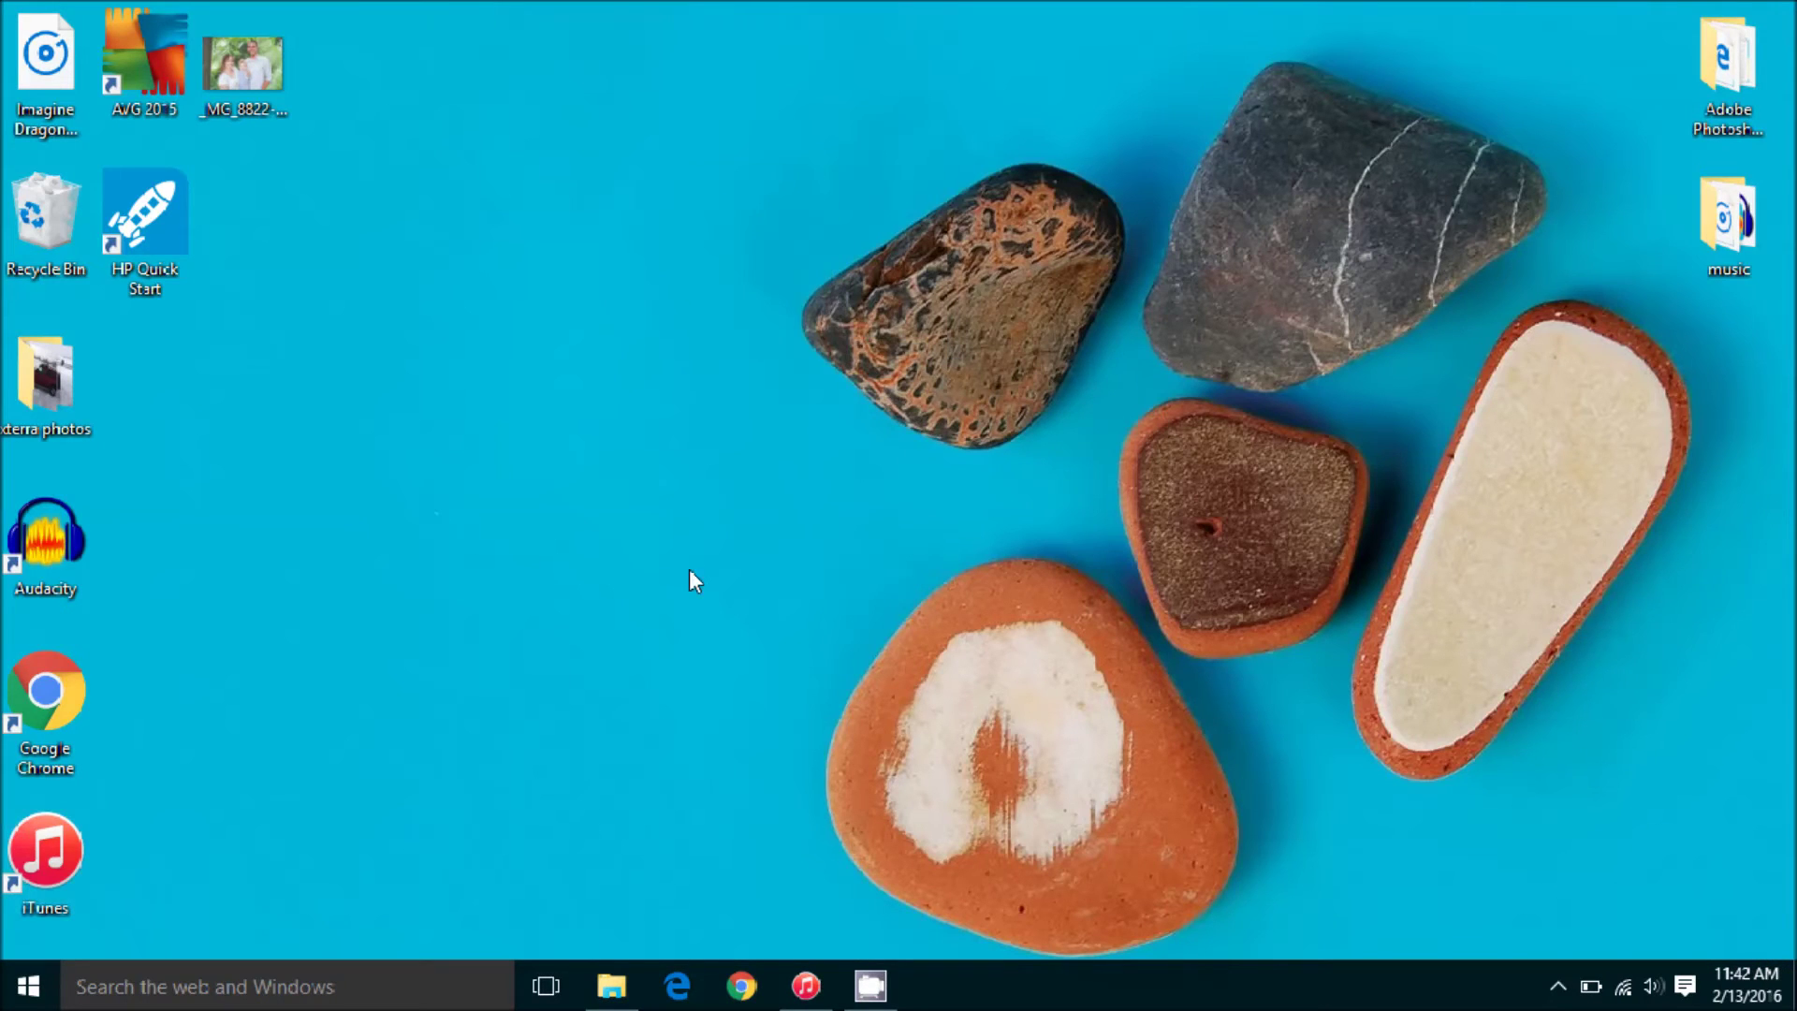
click(717, 526)
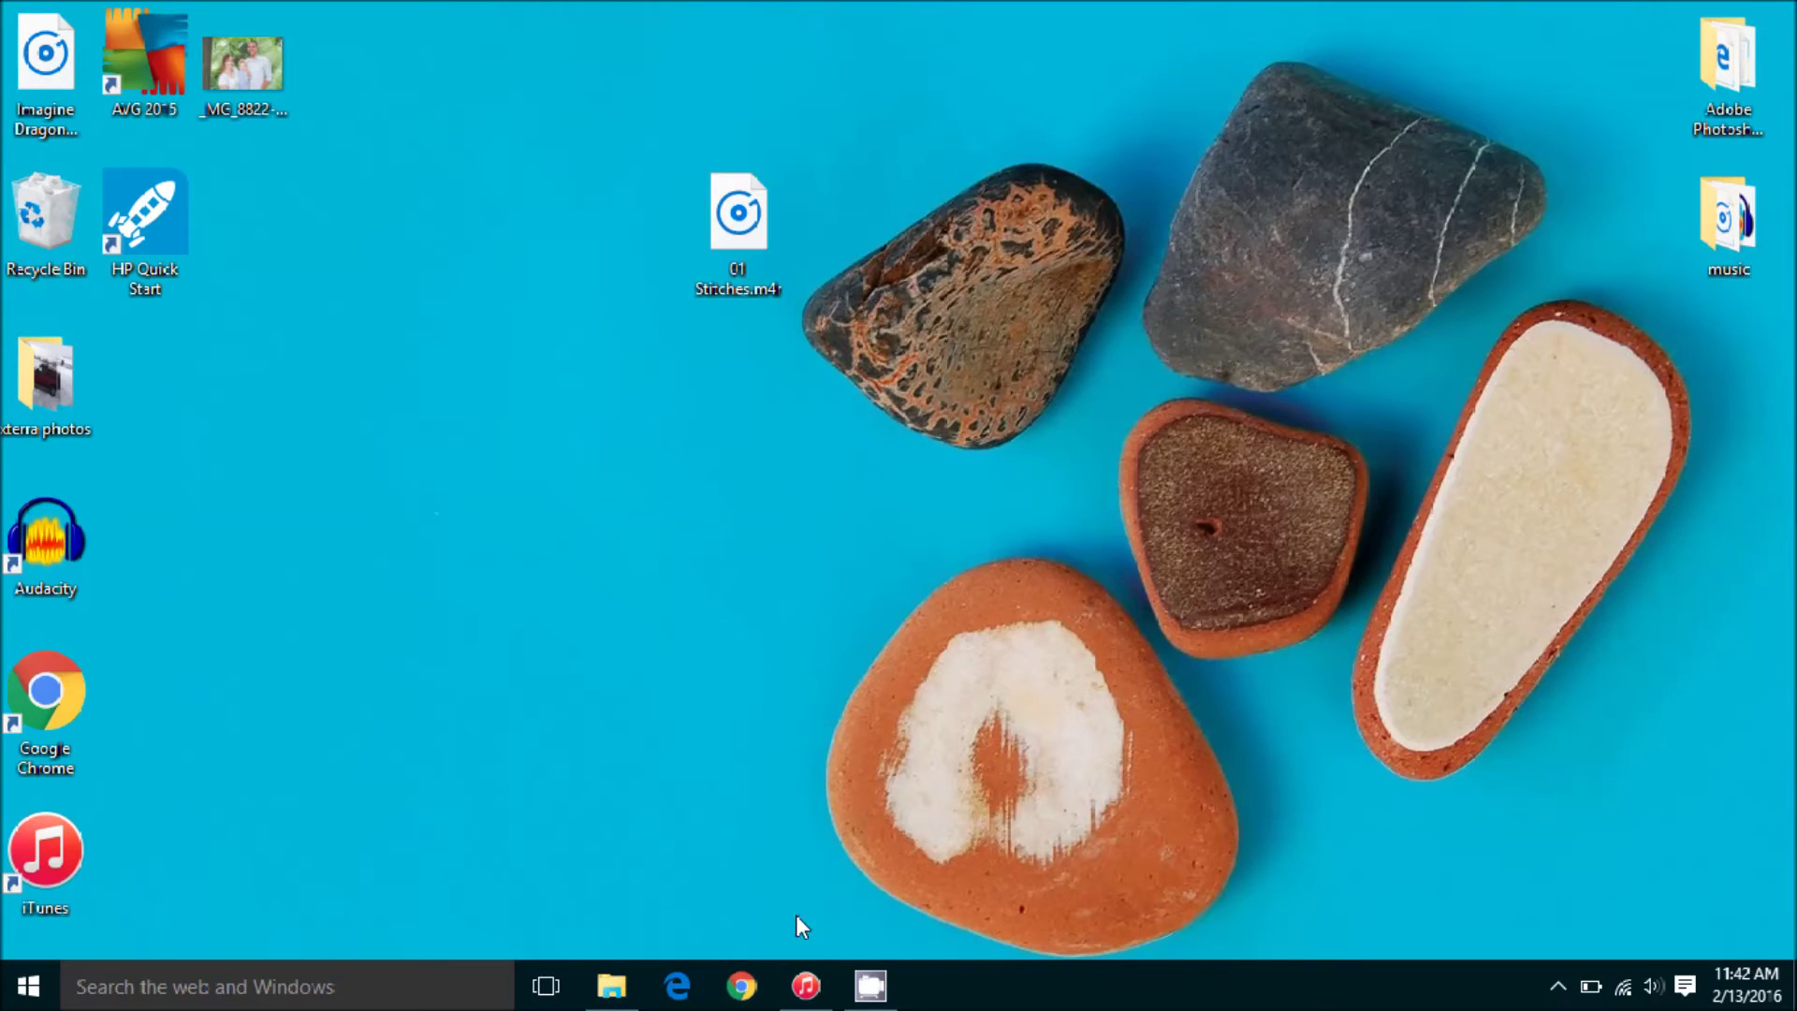
click(805, 985)
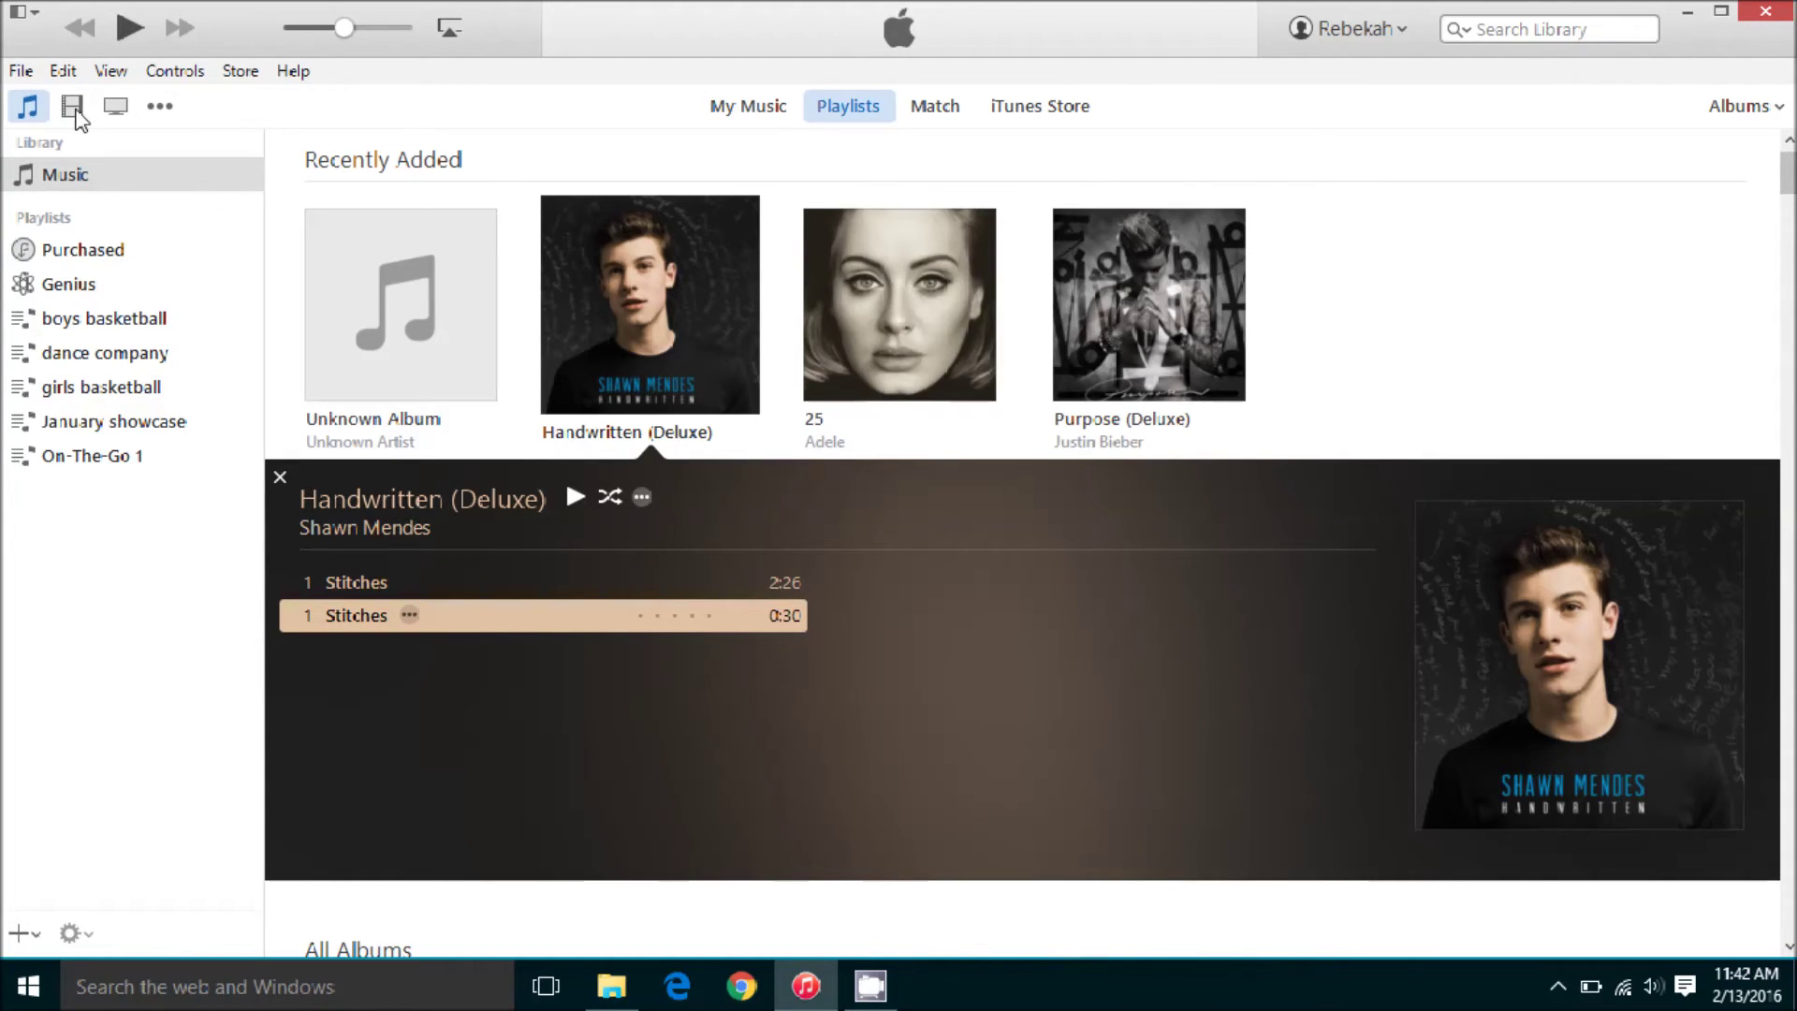
Add 01 Stitches.m4r from the Desktop to the library via Add File to Library
click(22, 71)
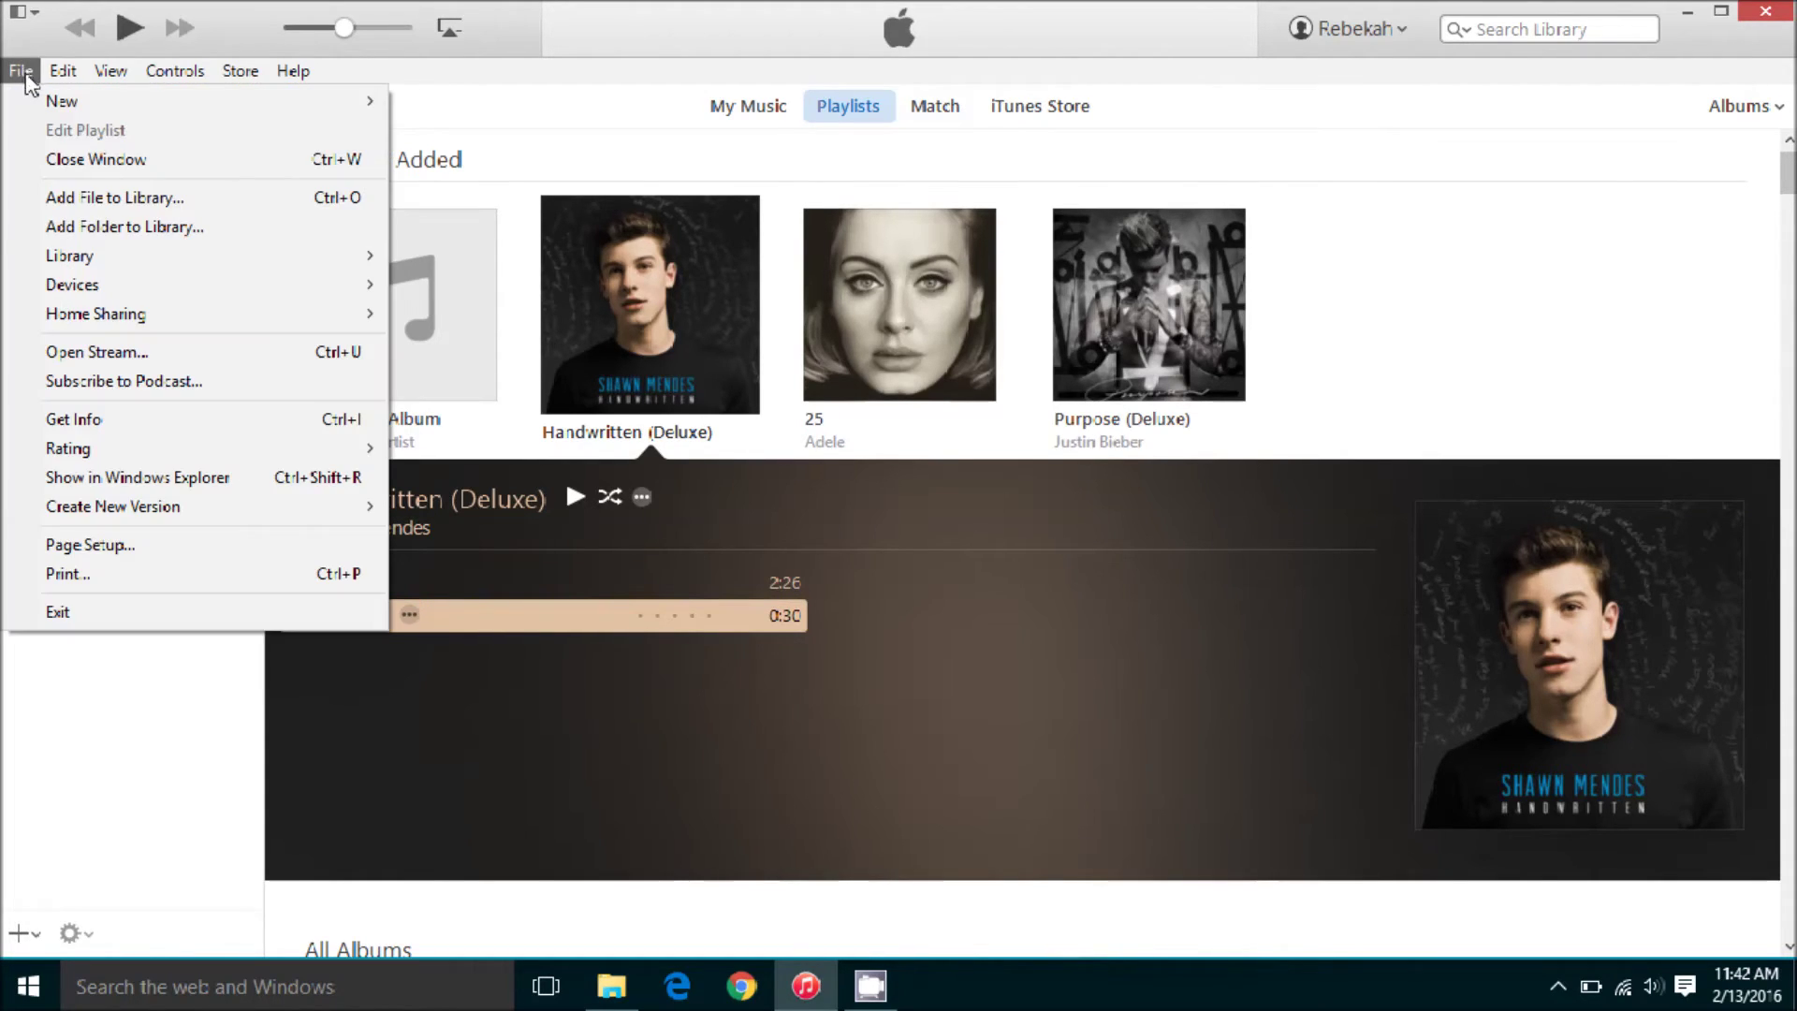
click(150, 198)
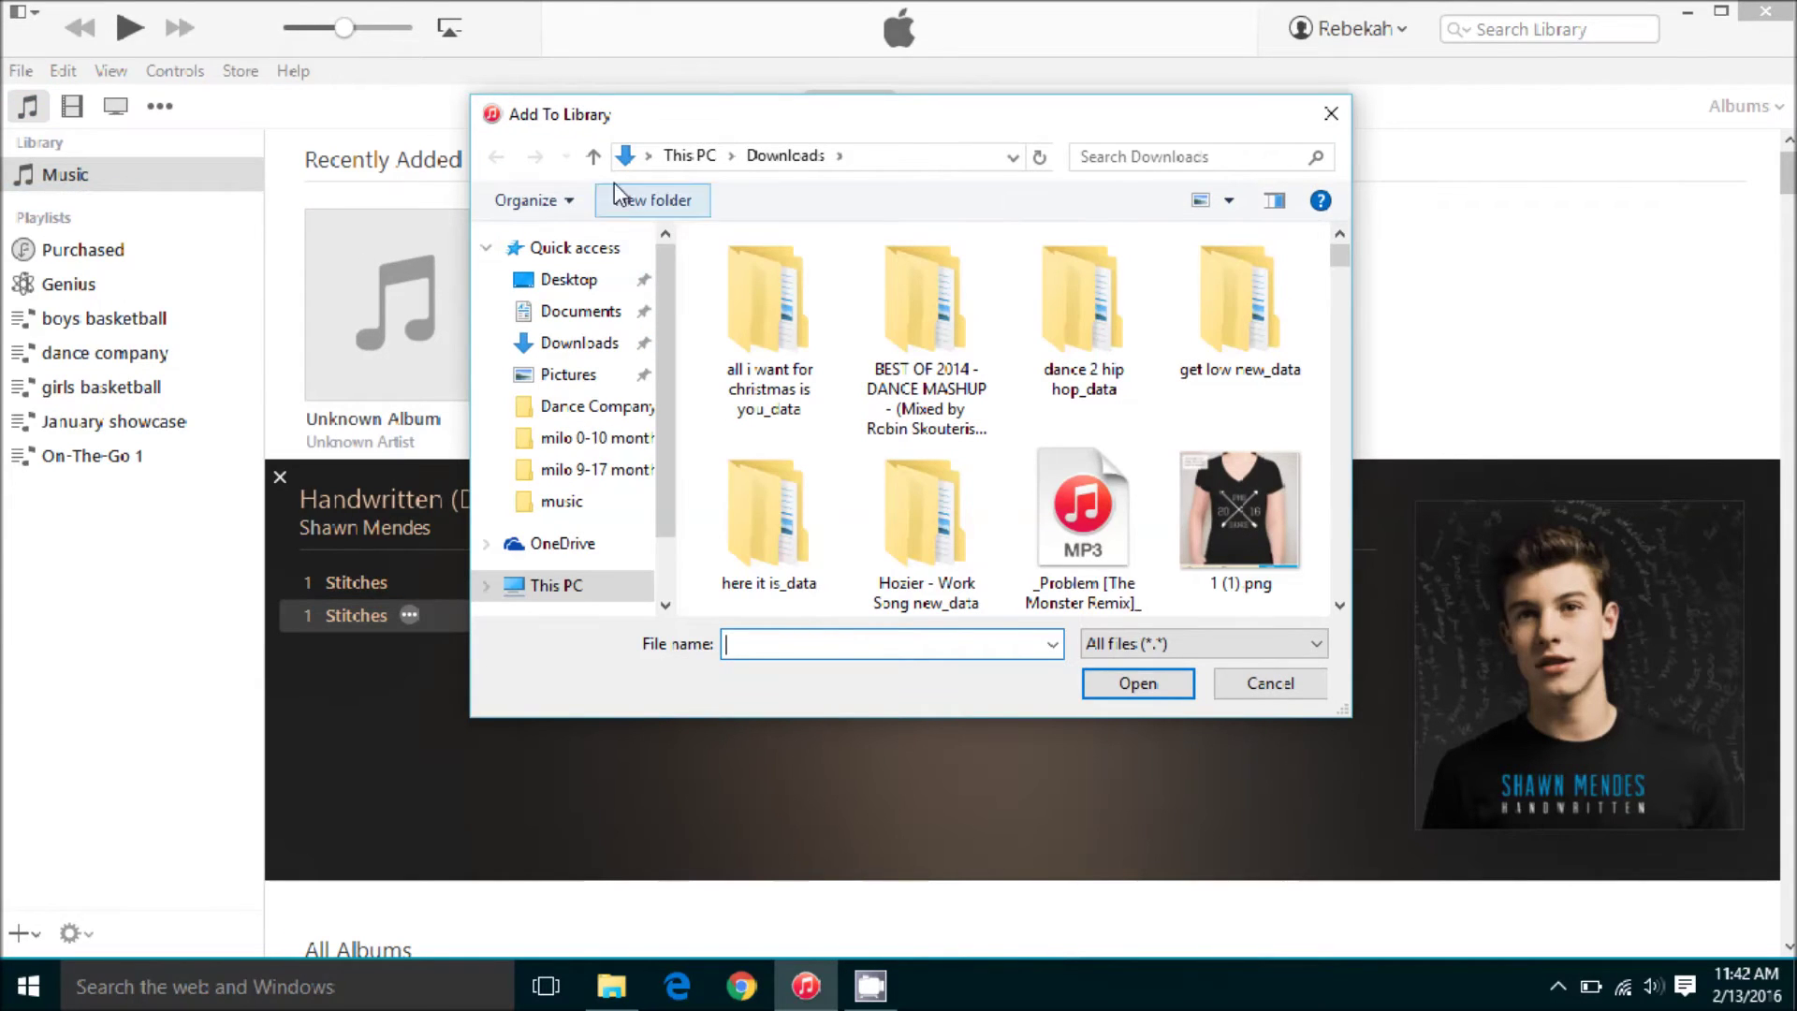
click(649, 157)
click(672, 184)
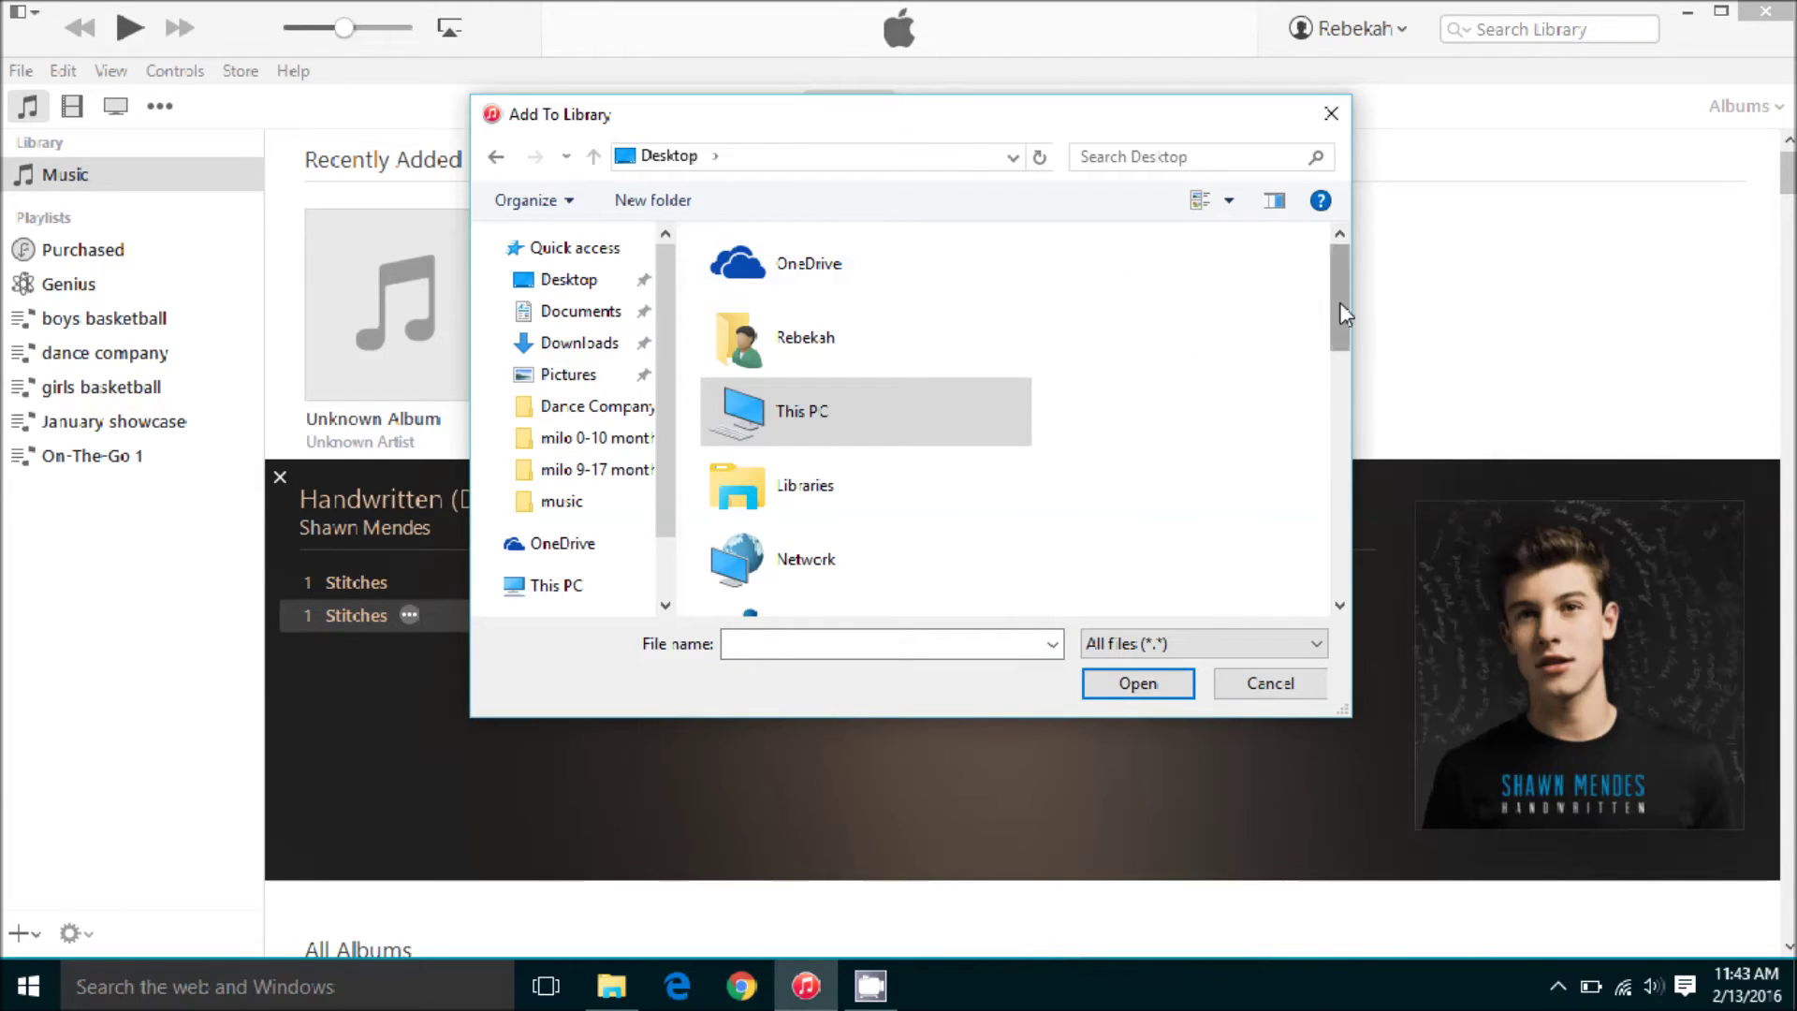
drag(1339, 301, 1327, 538)
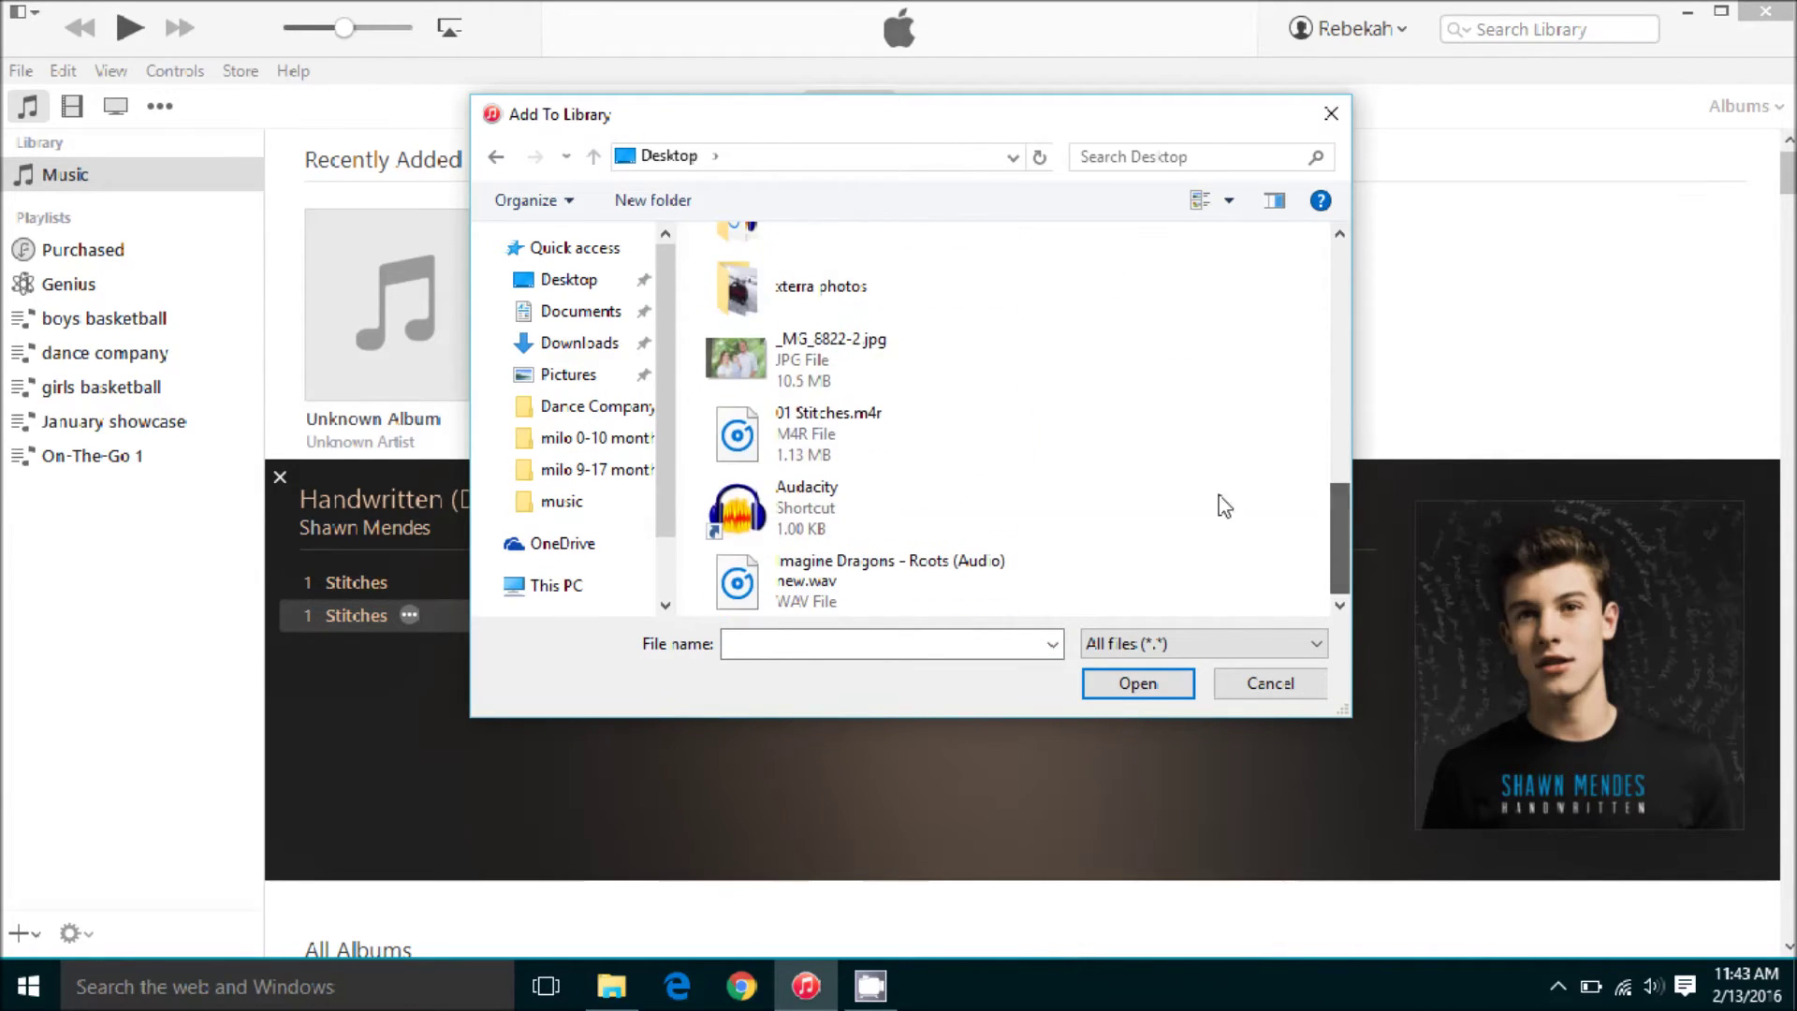
click(874, 426)
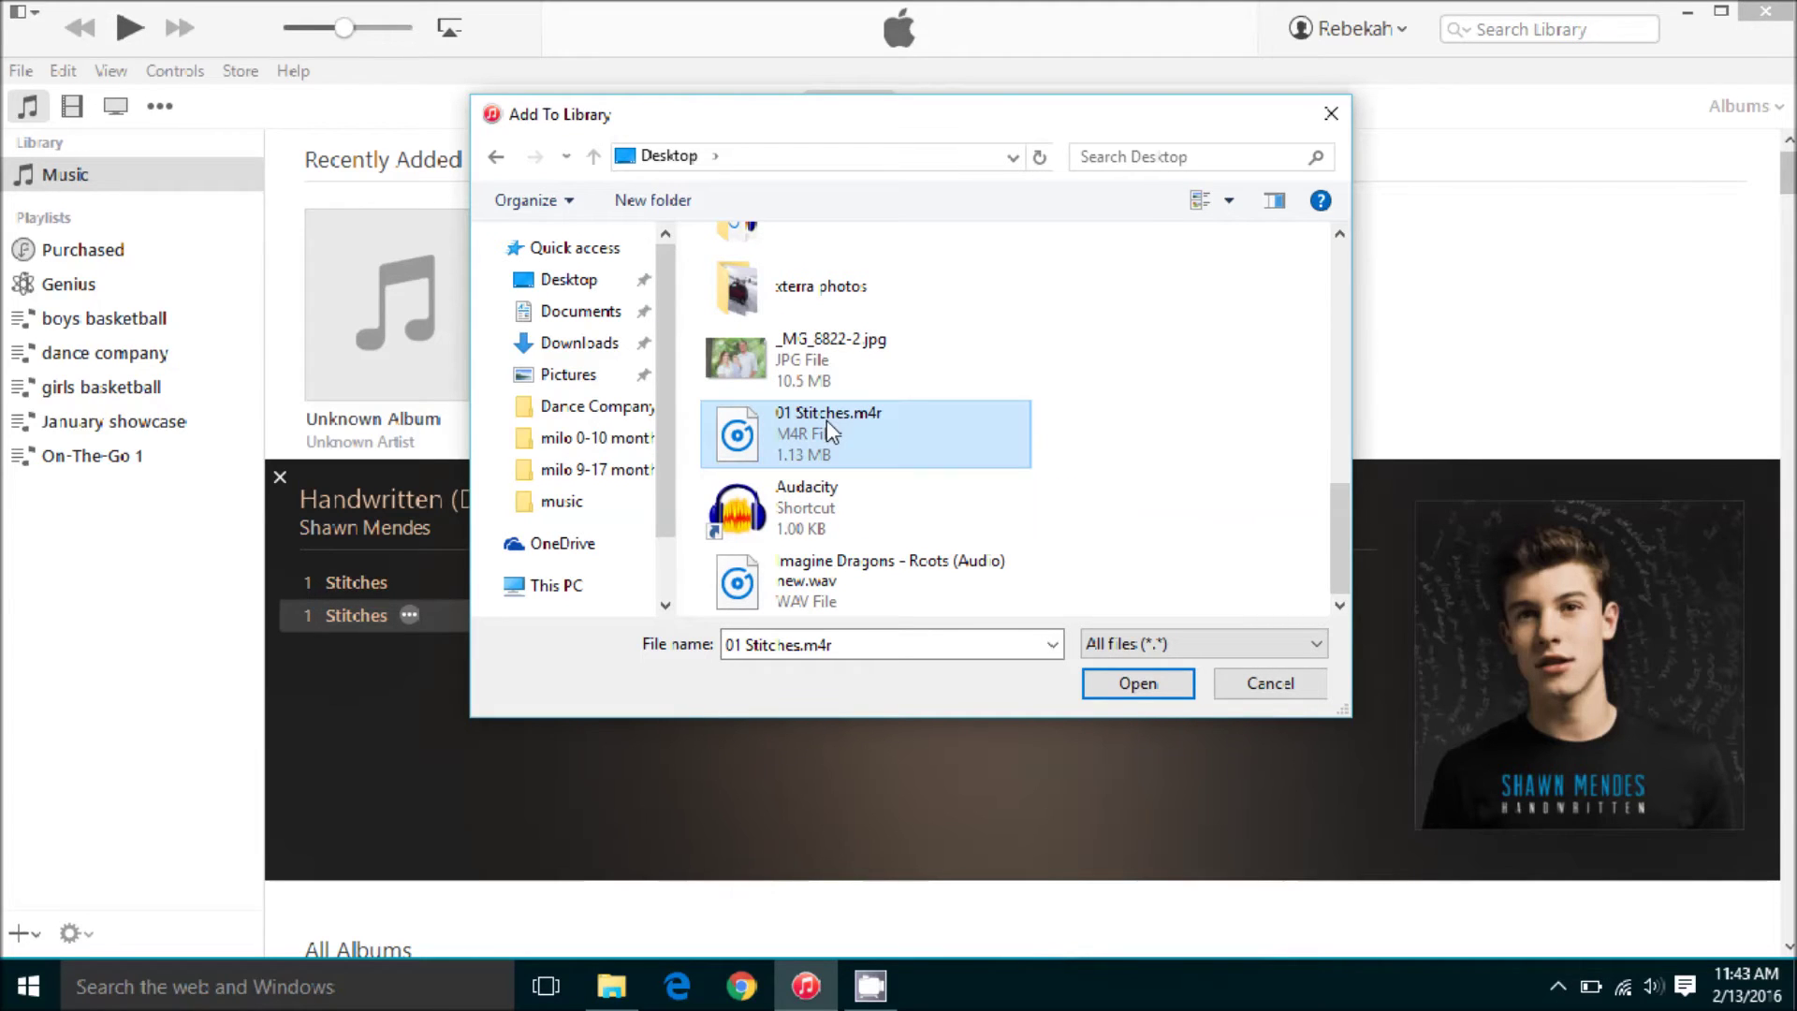
click(1143, 685)
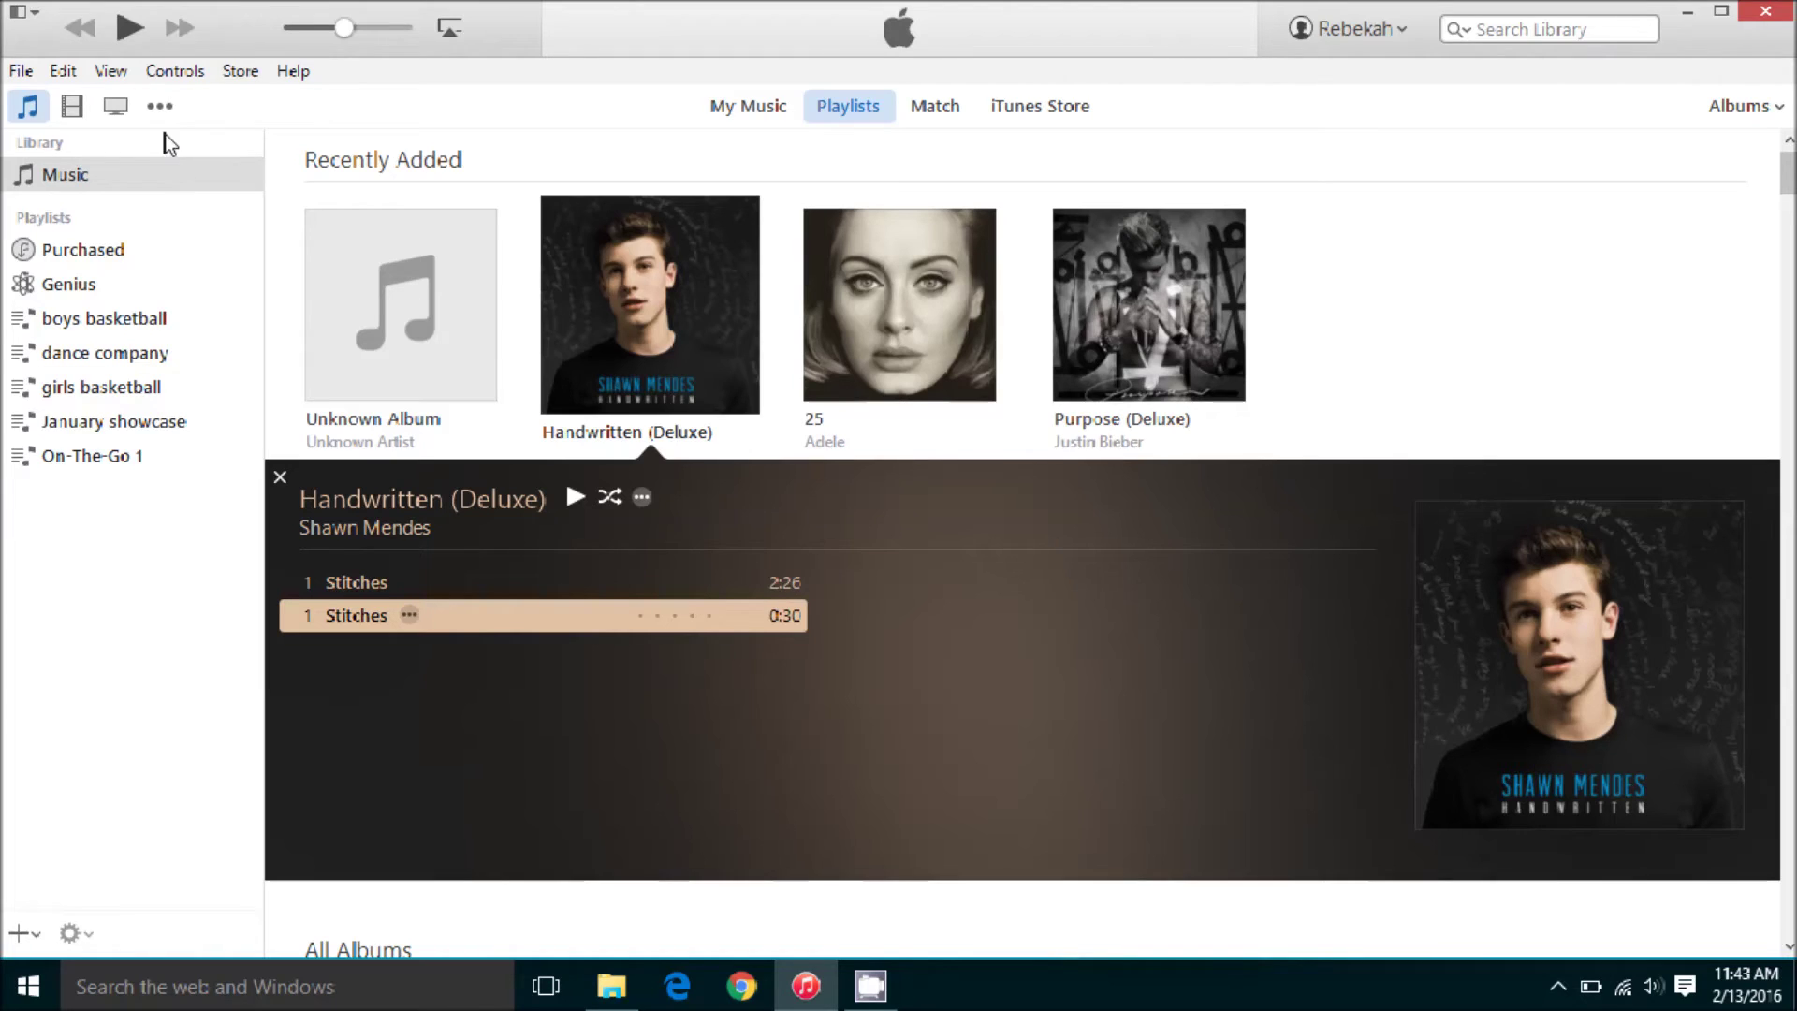
Switch to the Tones library and briefly play, then pause, the 0:30 Stitches tone
click(159, 106)
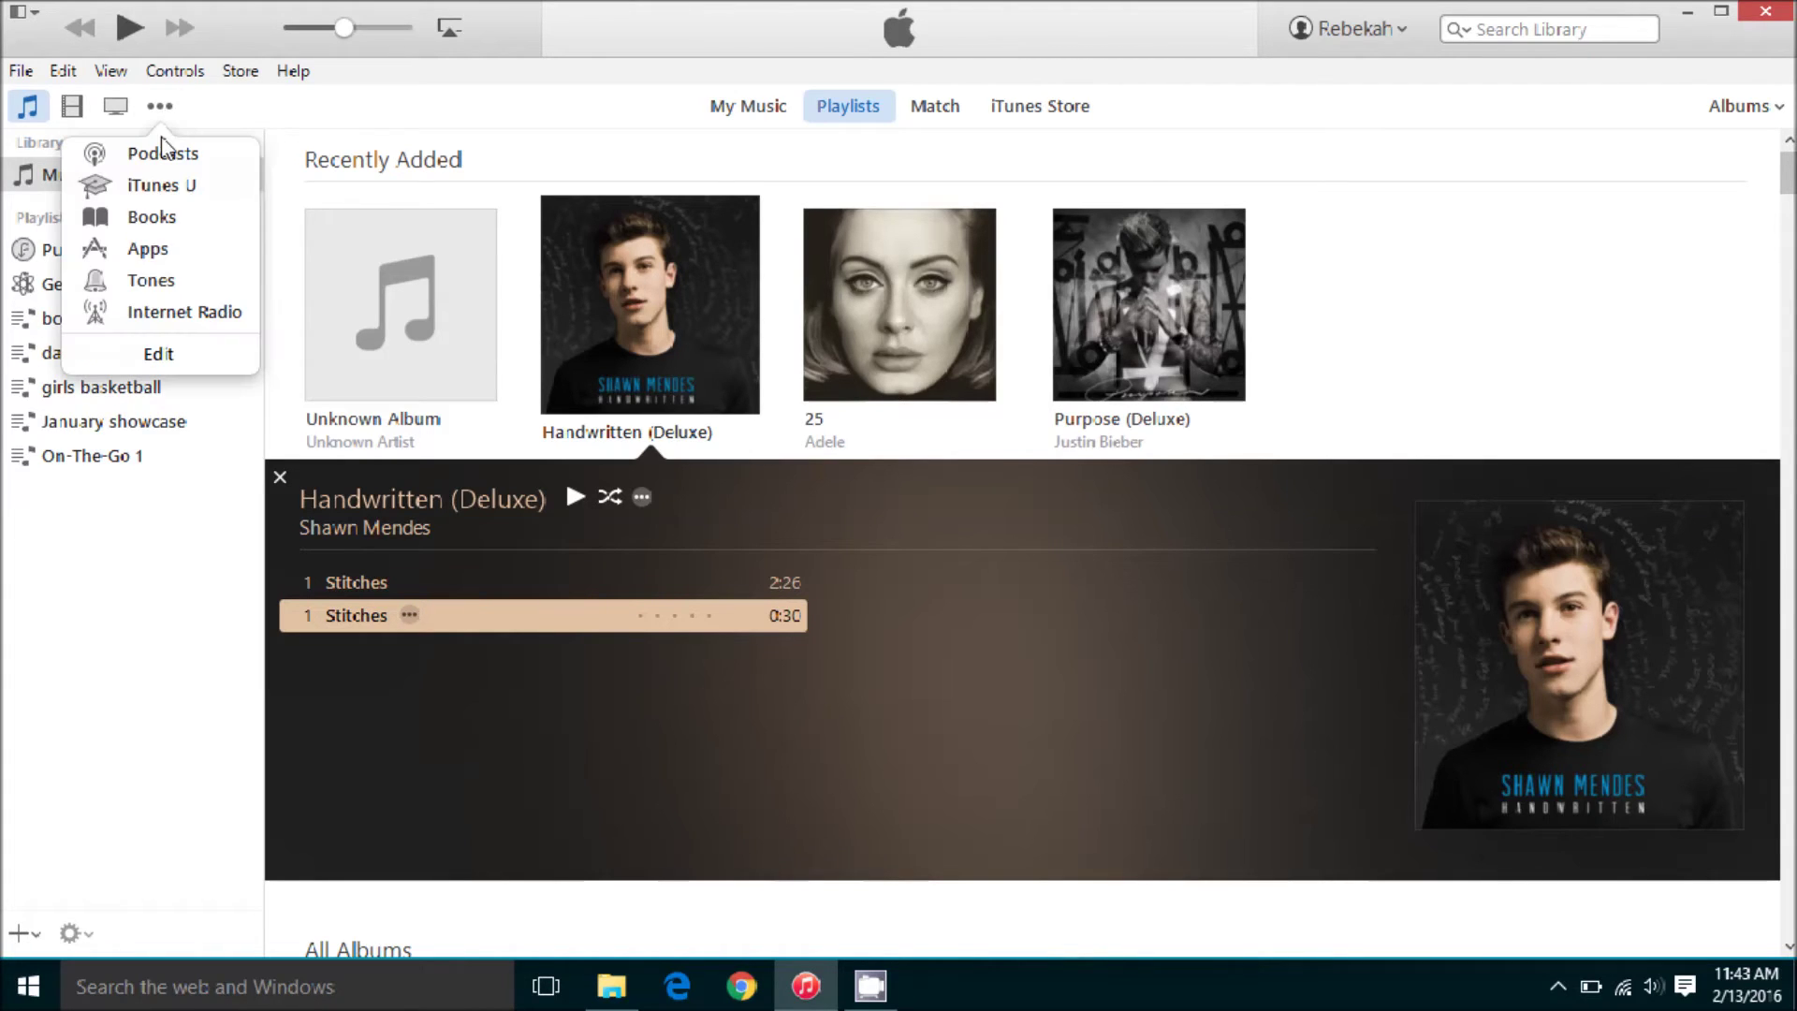
click(169, 281)
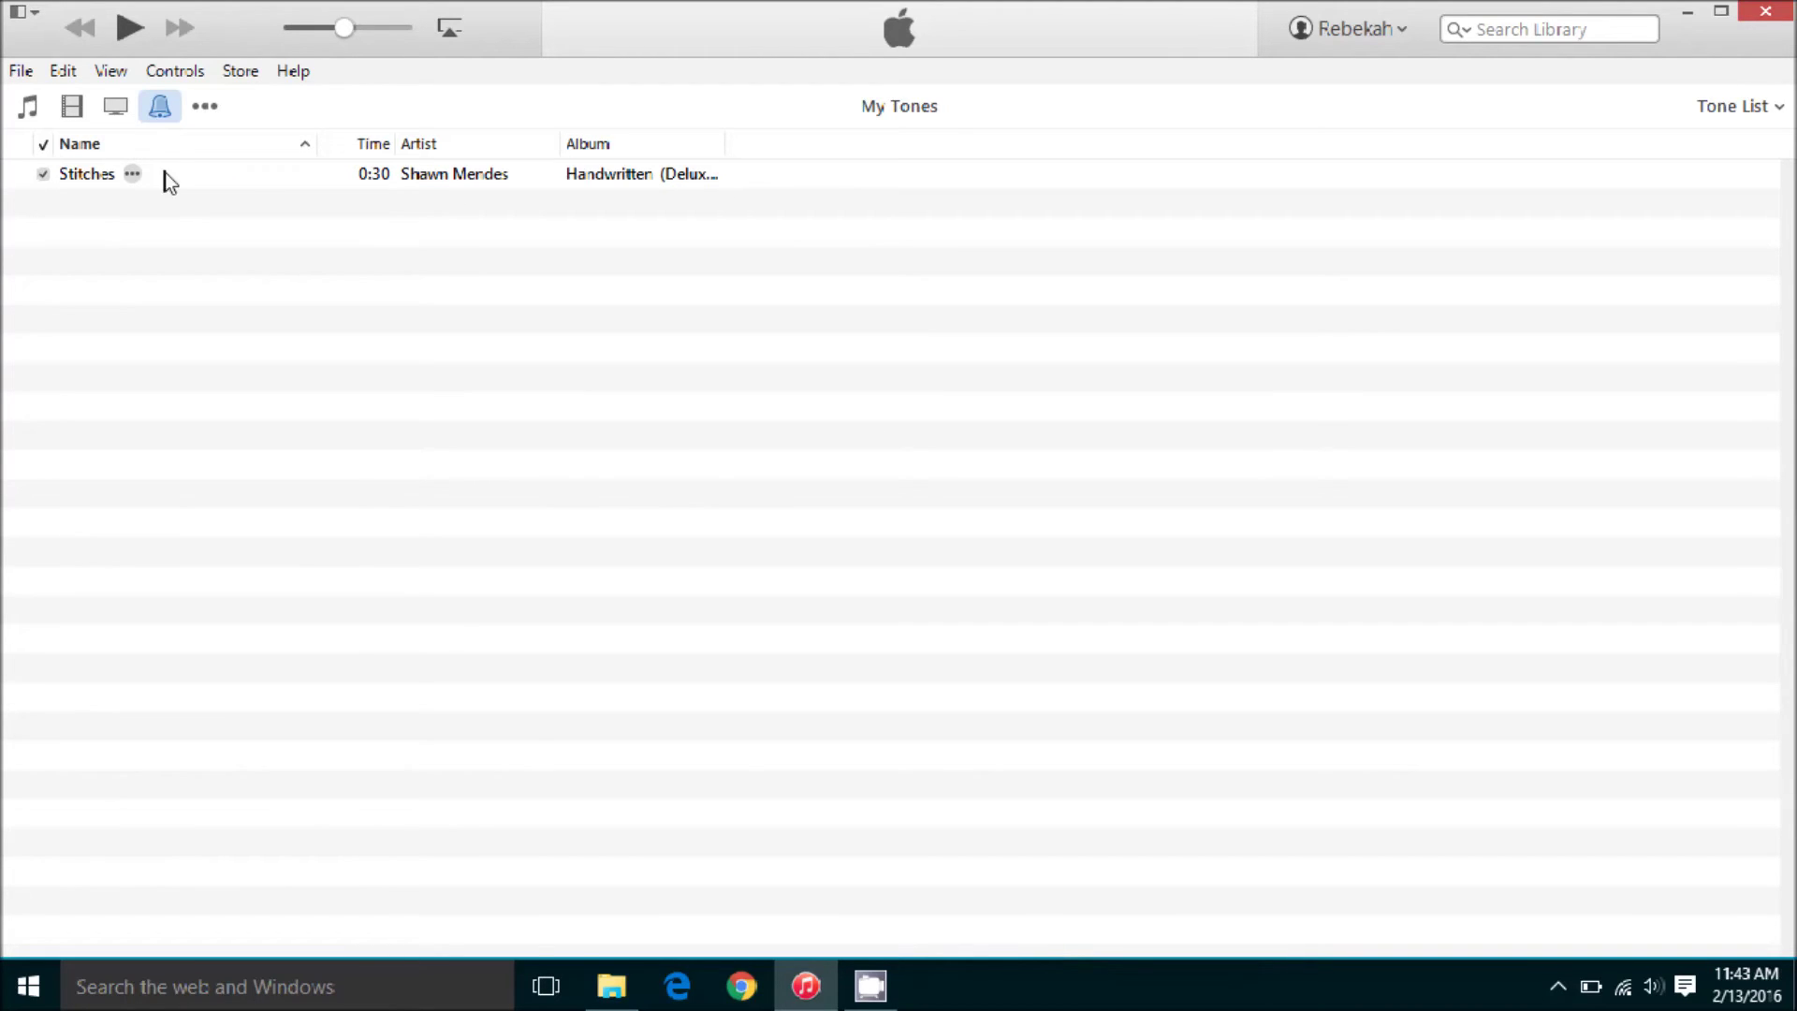
double_click(84, 178)
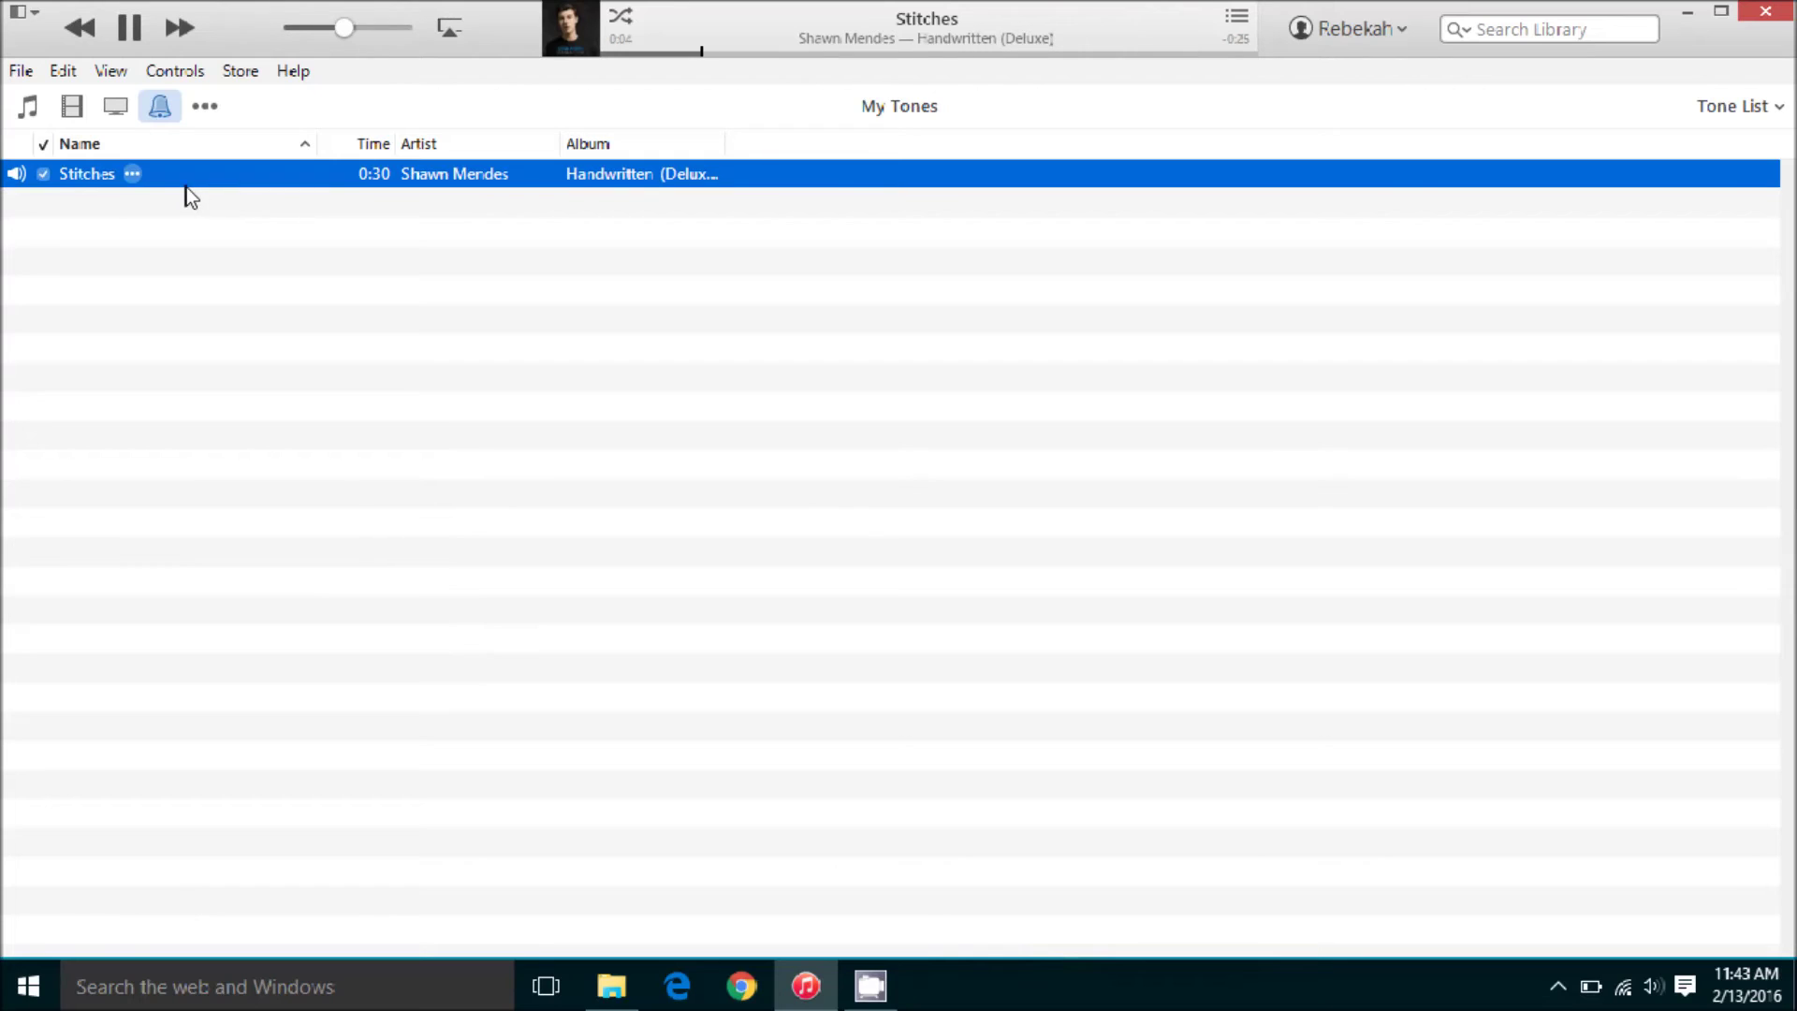
click(130, 28)
Return to the Music library and choose 'Remind me later' on the iCloud for Windows prompt
click(28, 15)
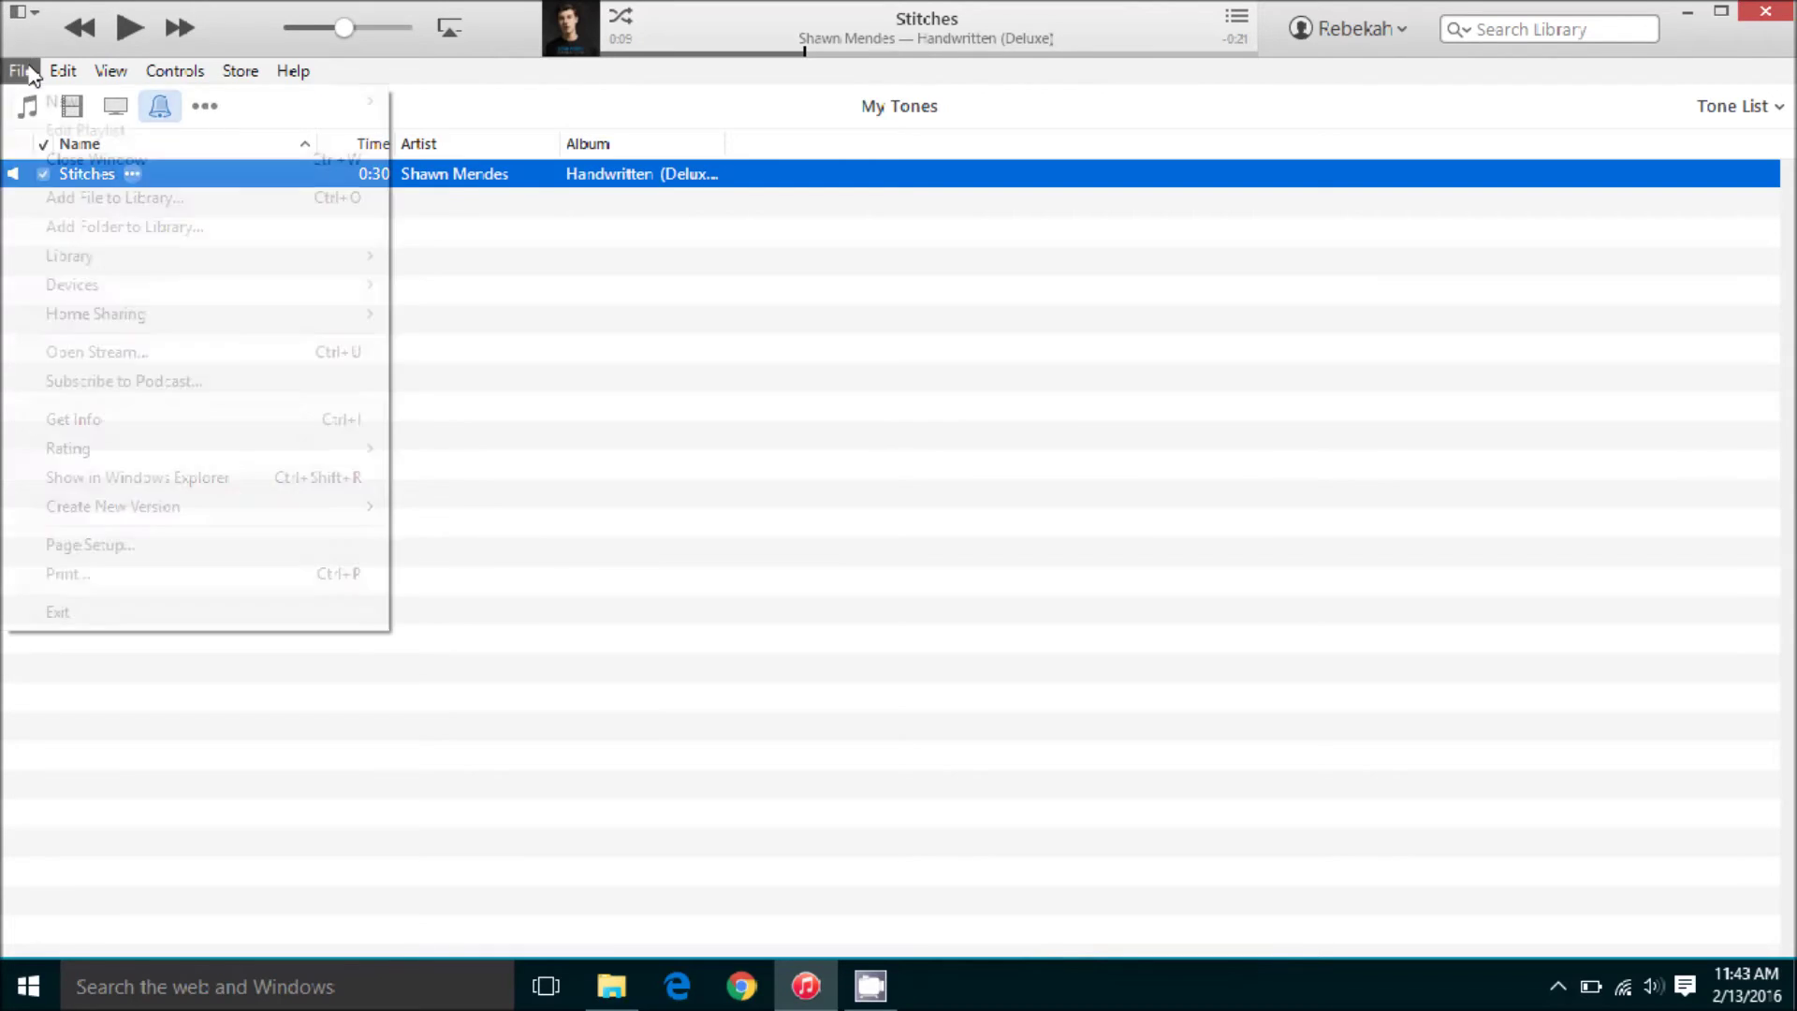
click(32, 106)
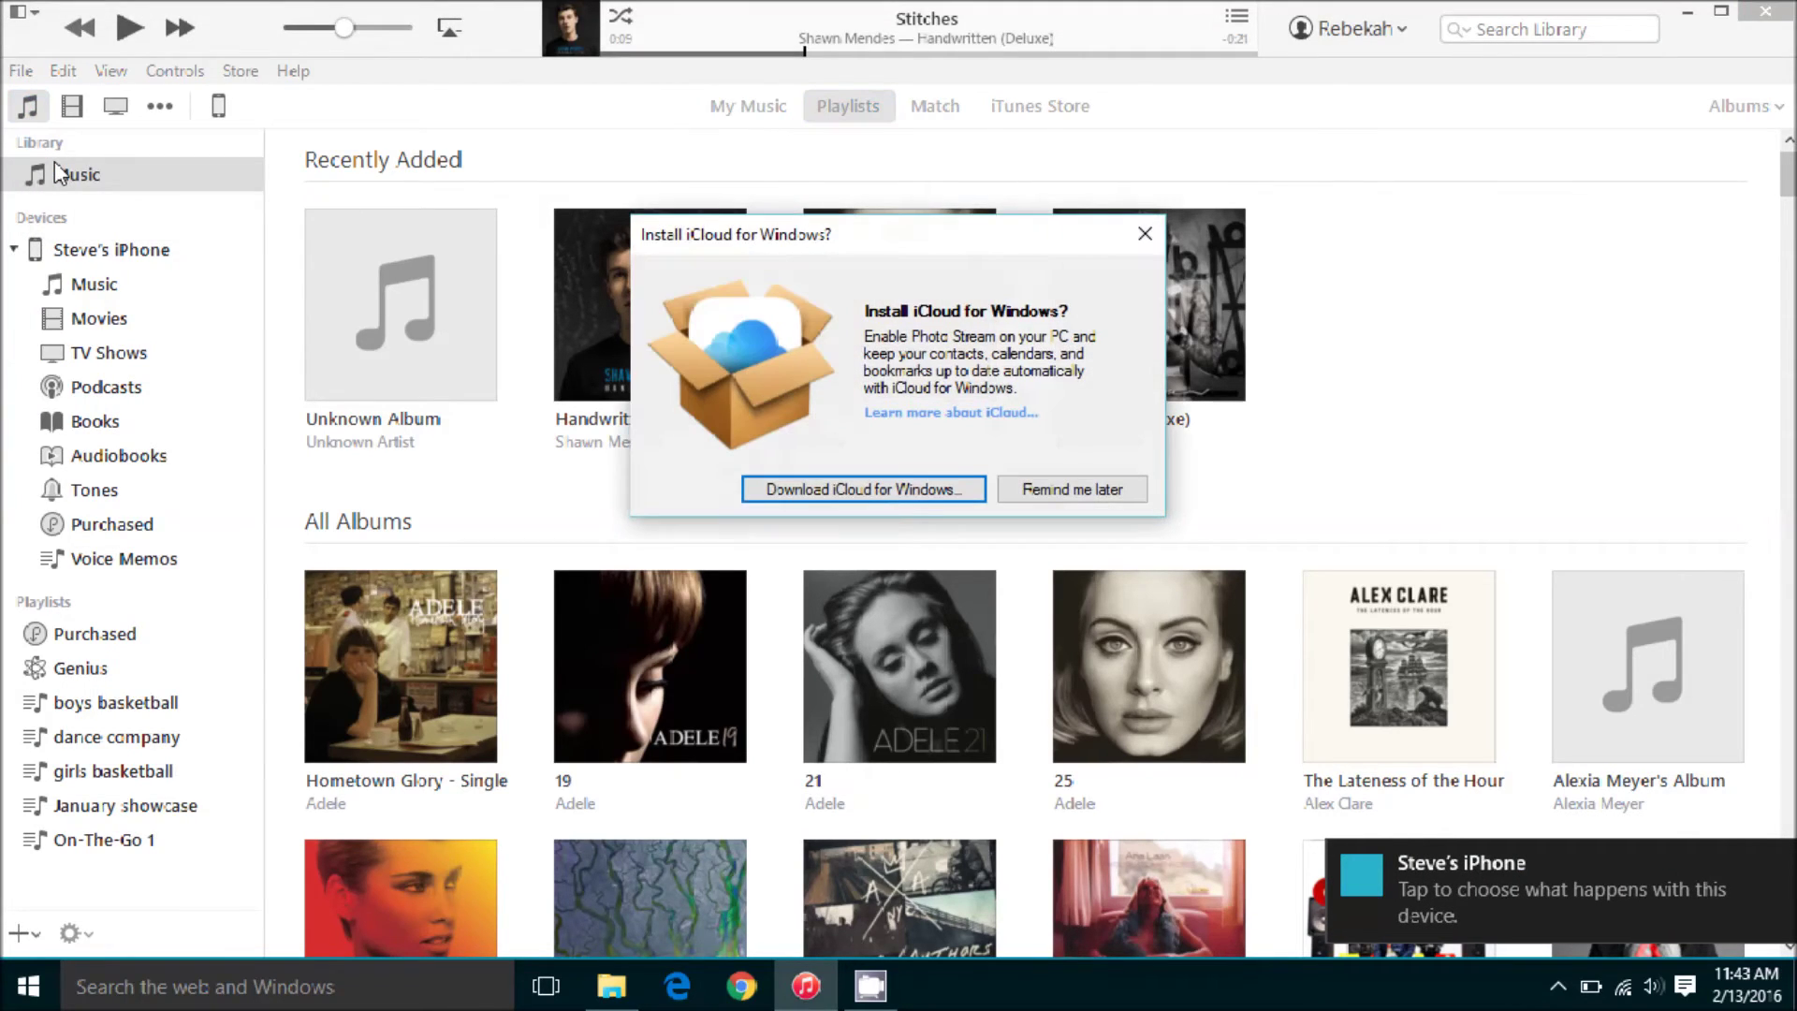
click(1081, 490)
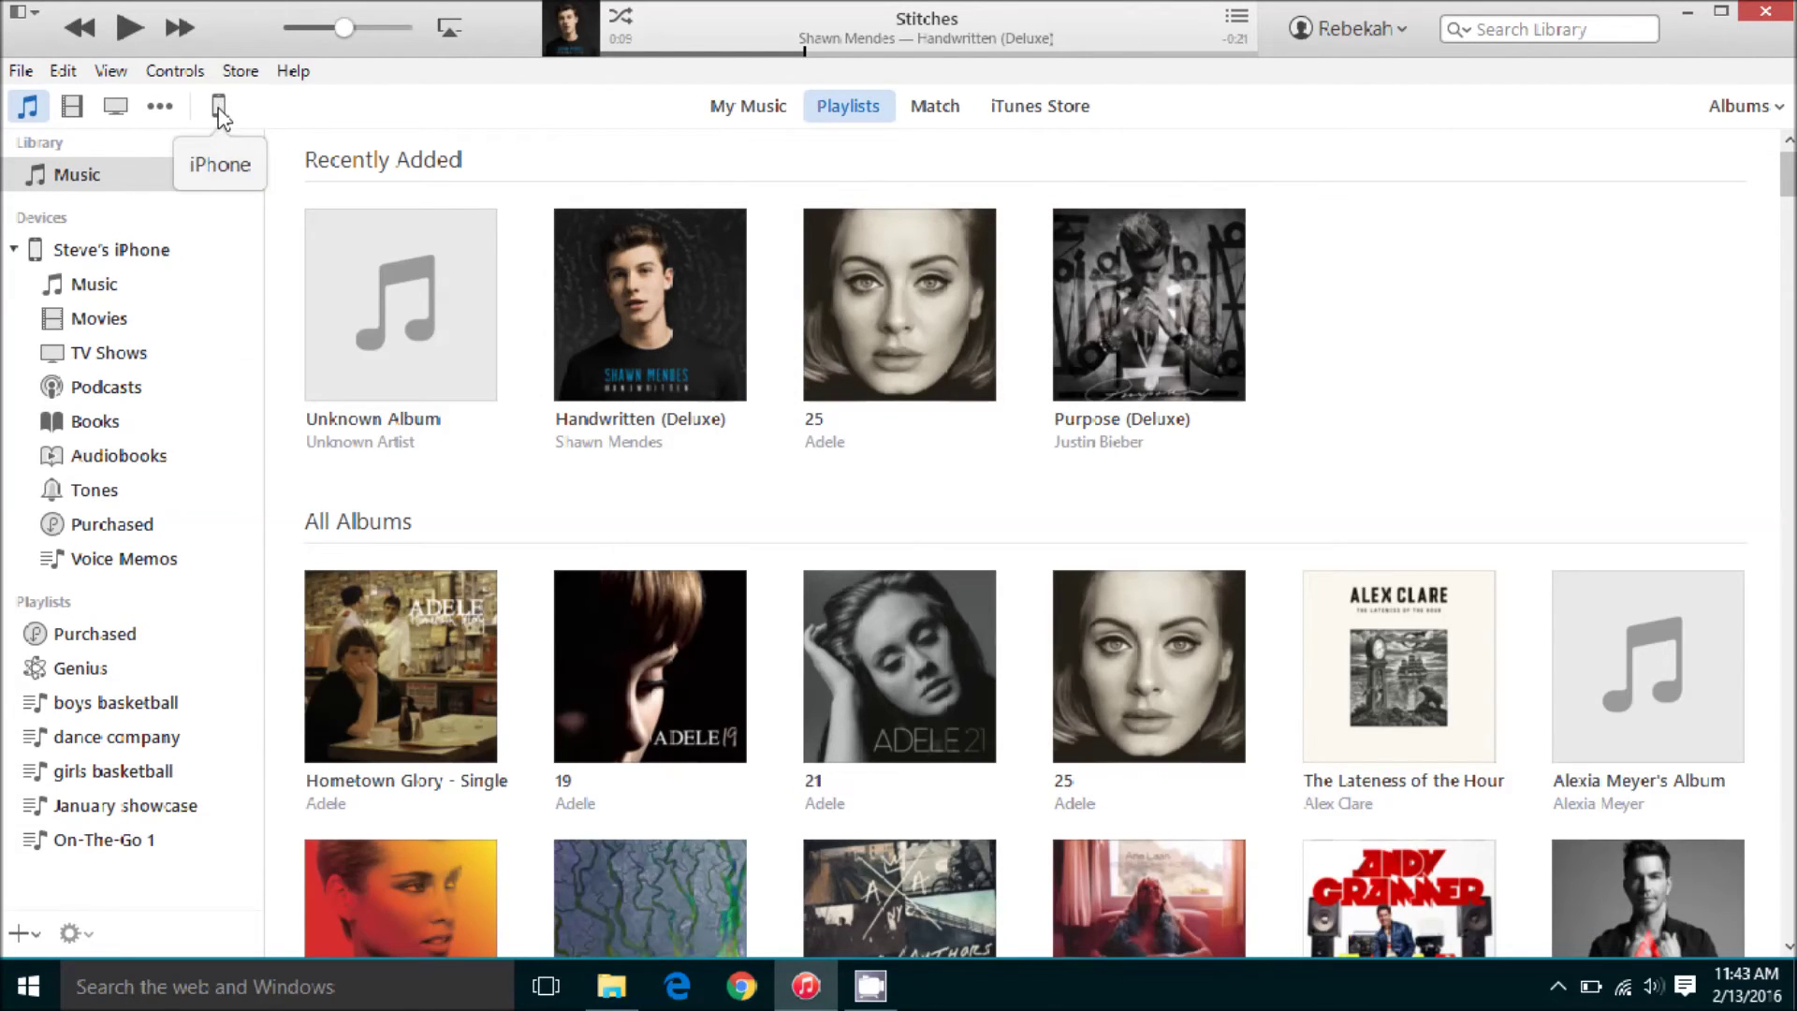
On the iPhone's Tones page, enable Sync Tones for selected tones with Stitches checked, and apply
click(232, 111)
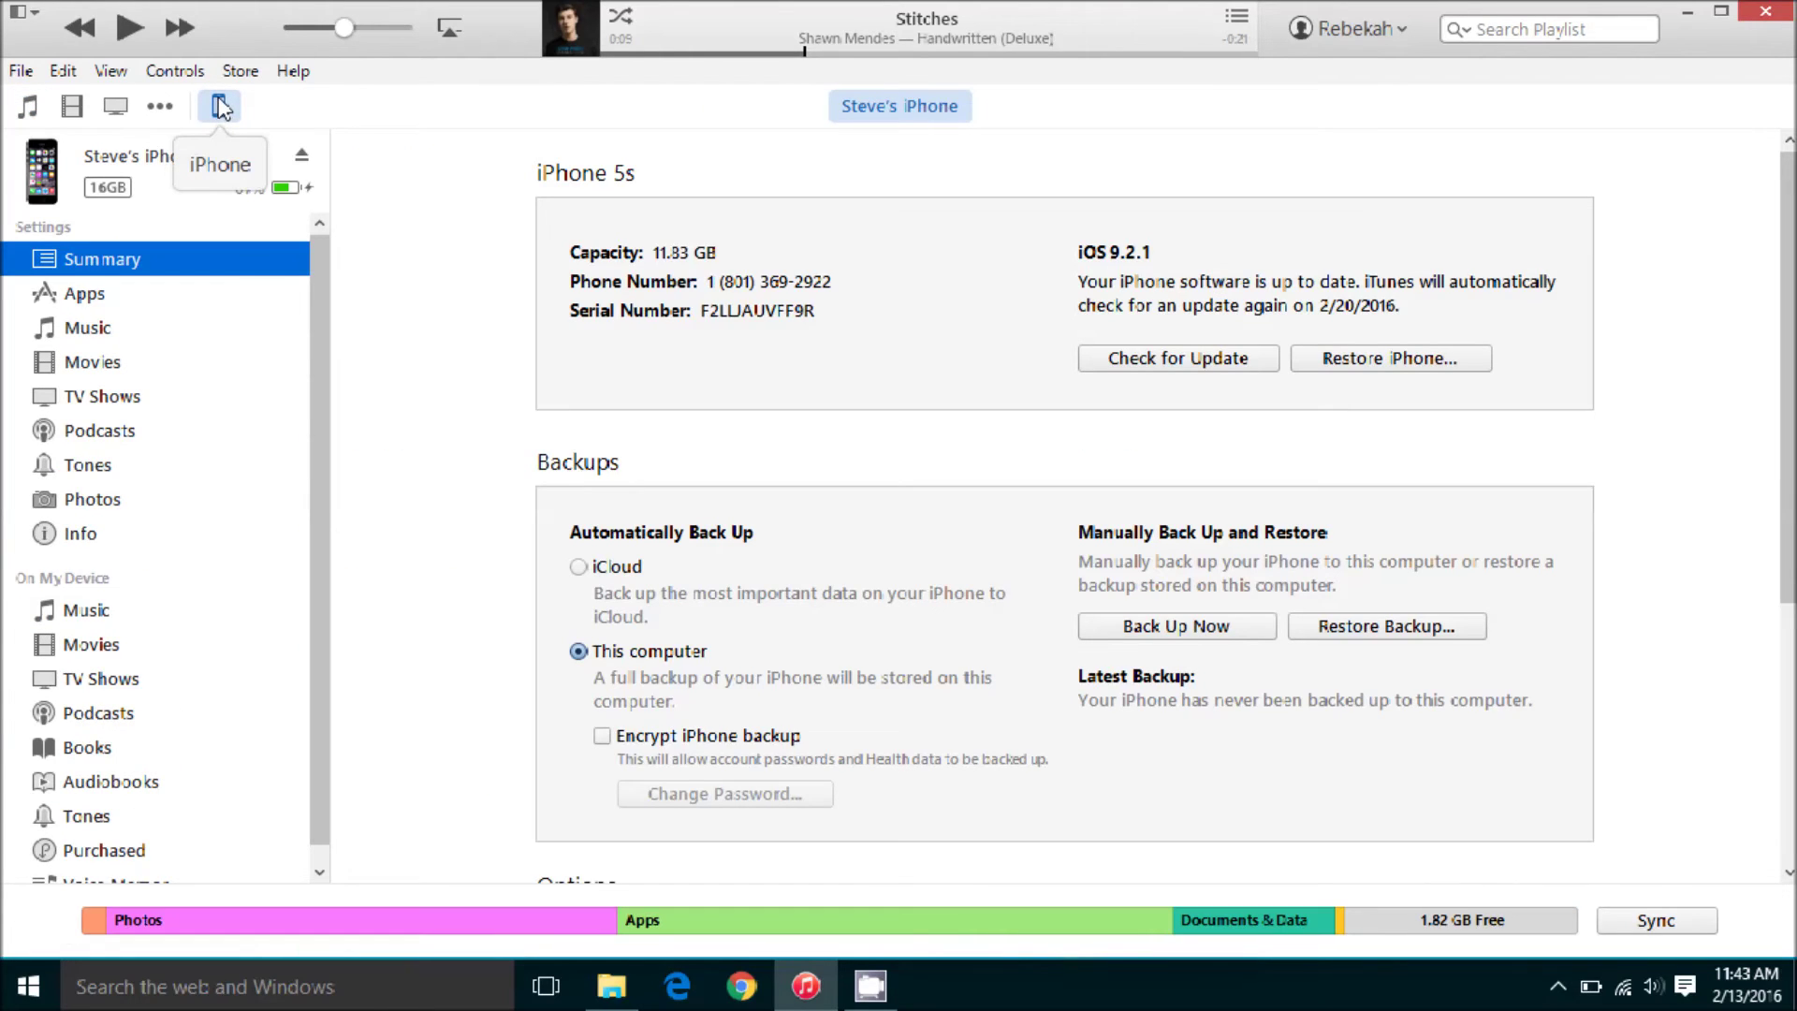
click(101, 468)
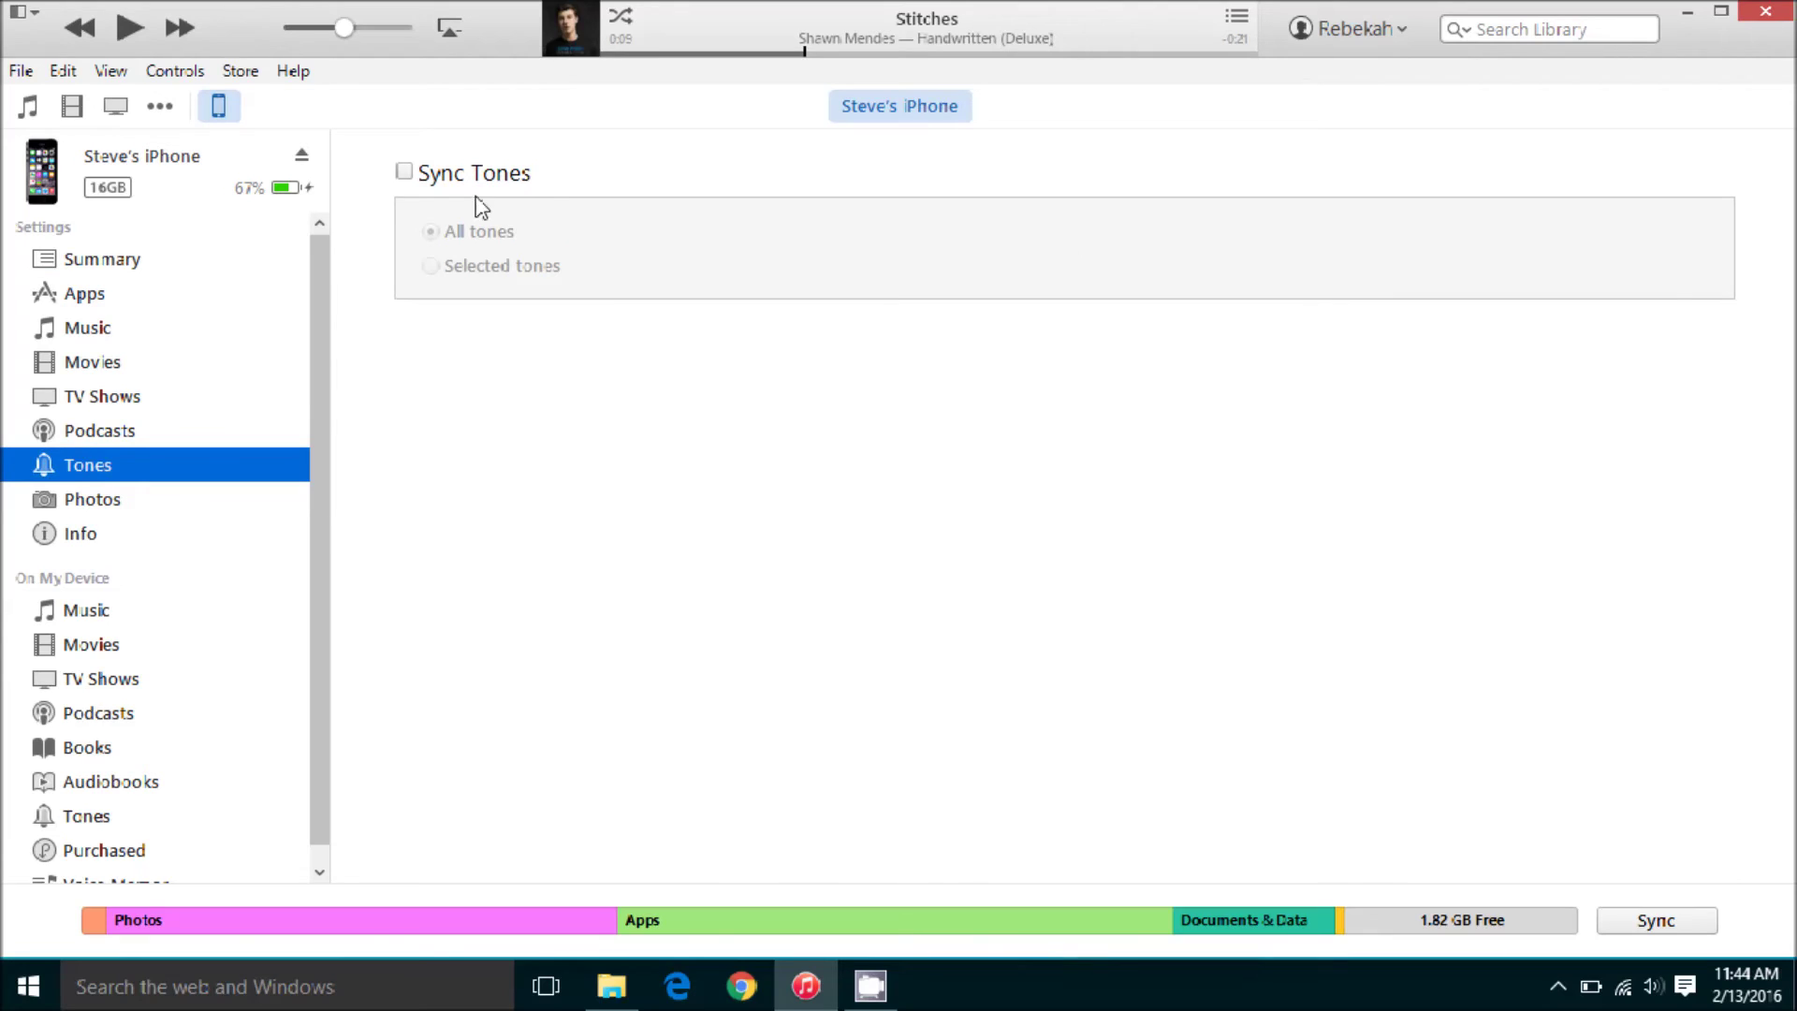
click(404, 173)
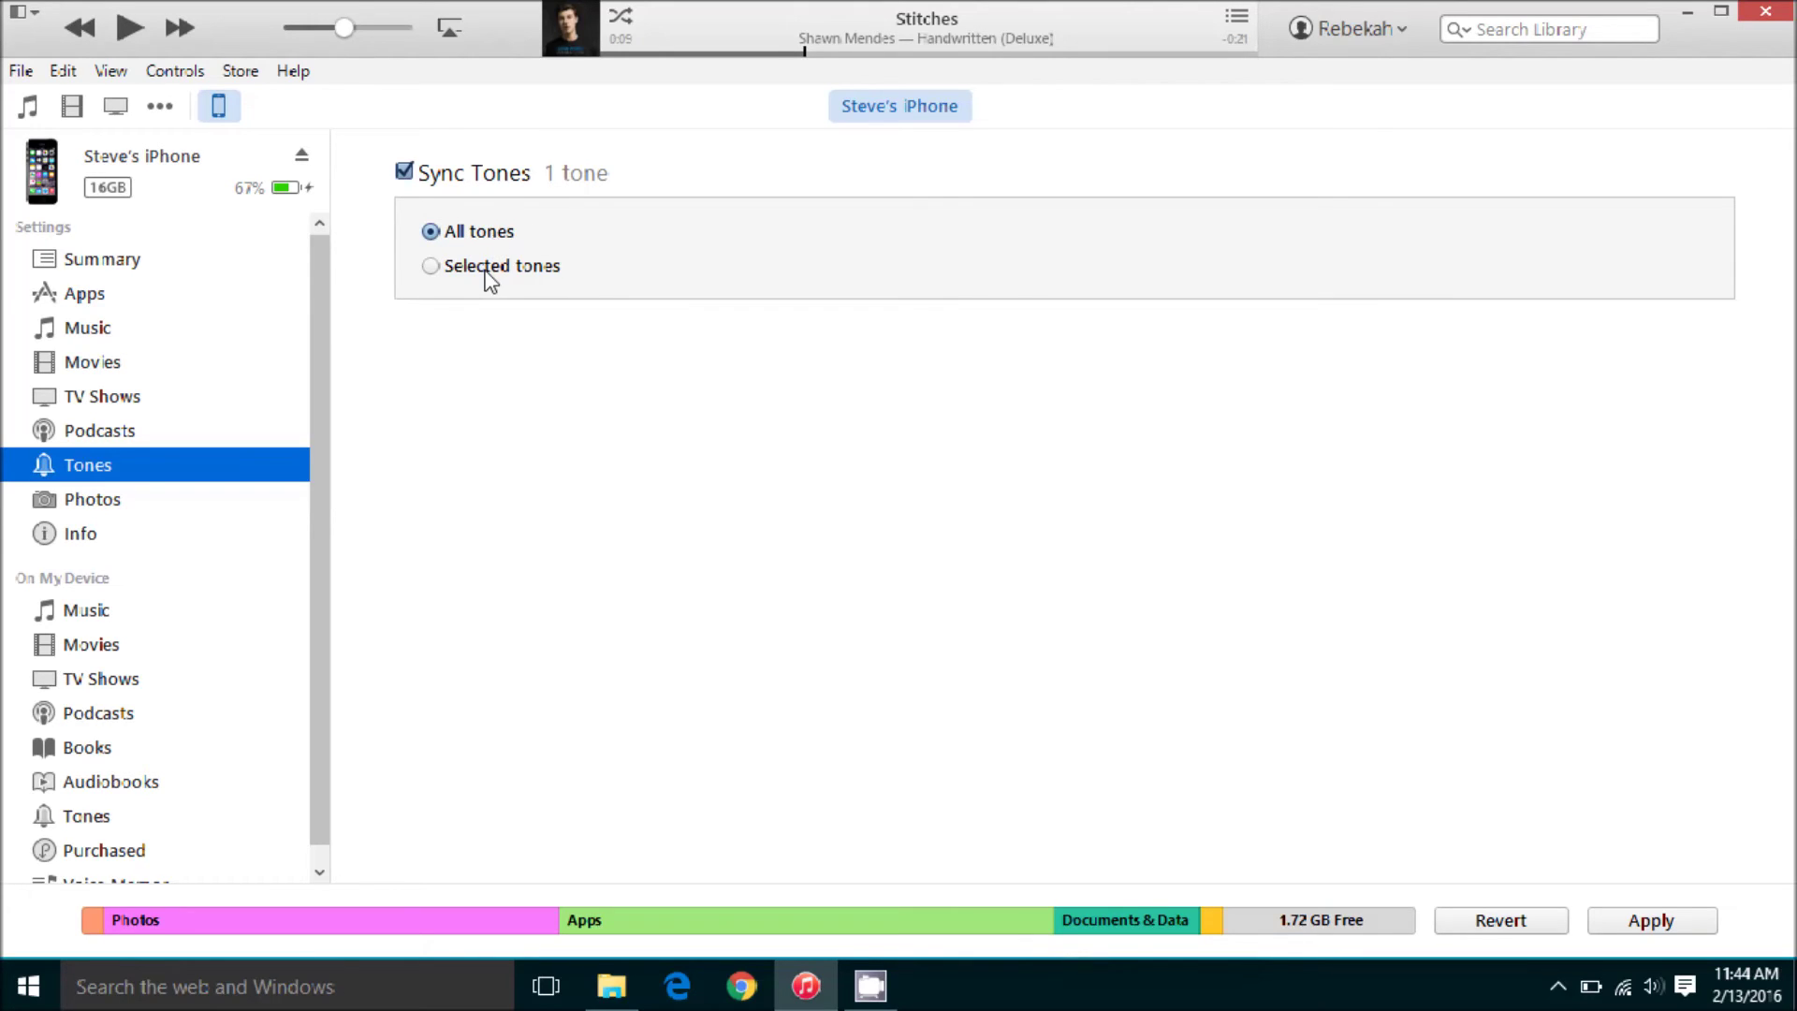
click(432, 266)
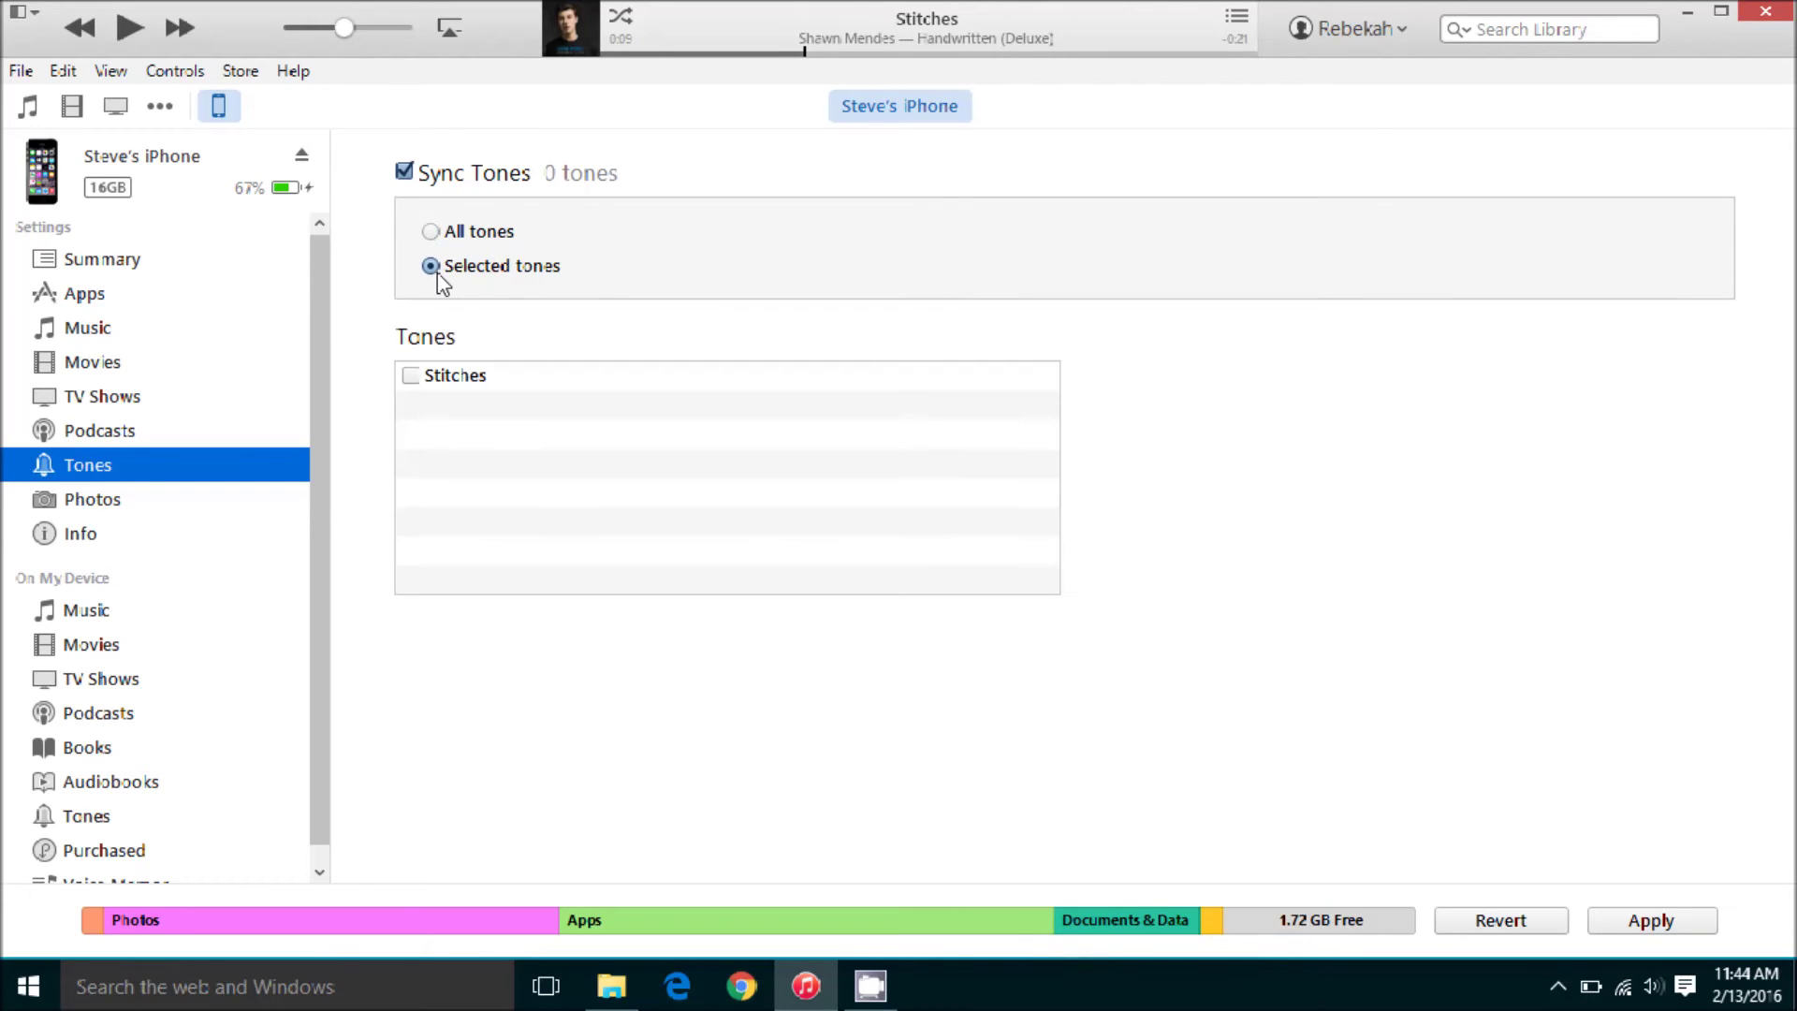
click(410, 375)
click(1662, 926)
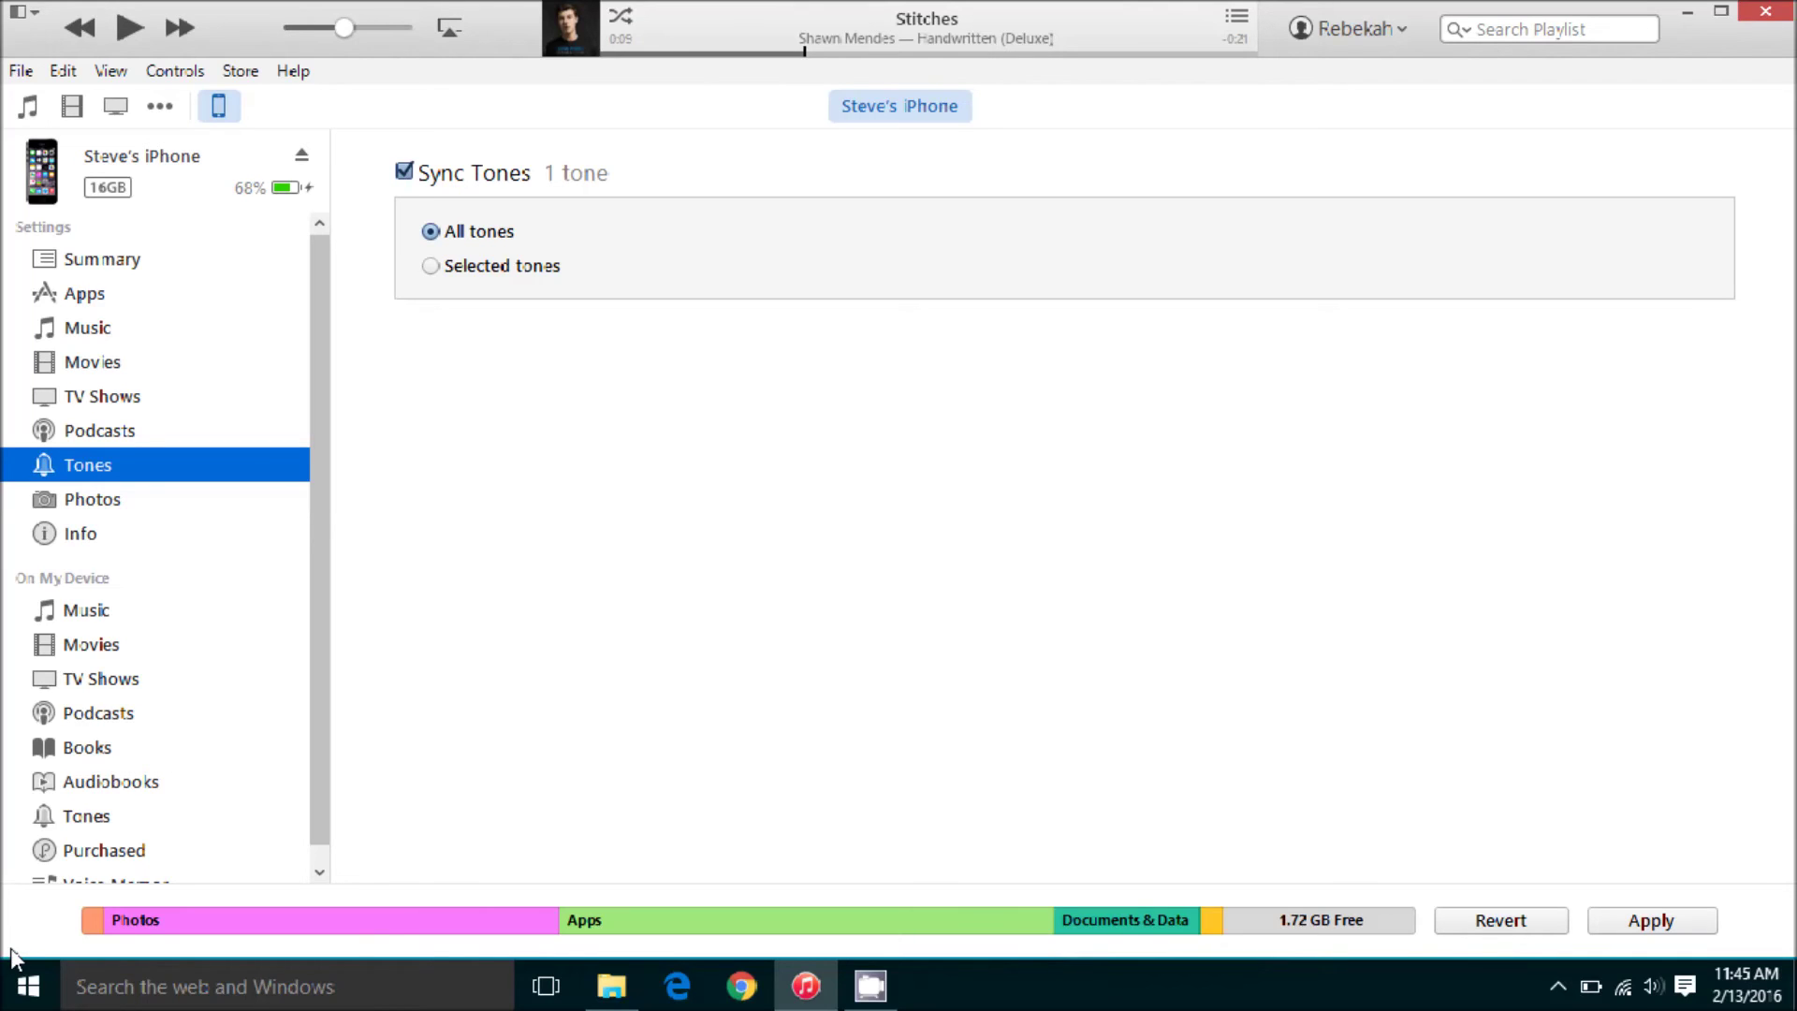
click(29, 105)
Skip pending device changes, delete the 0:30 Stitches copy from Handwritten (Deluxe), and select the 2:26 track
click(1069, 401)
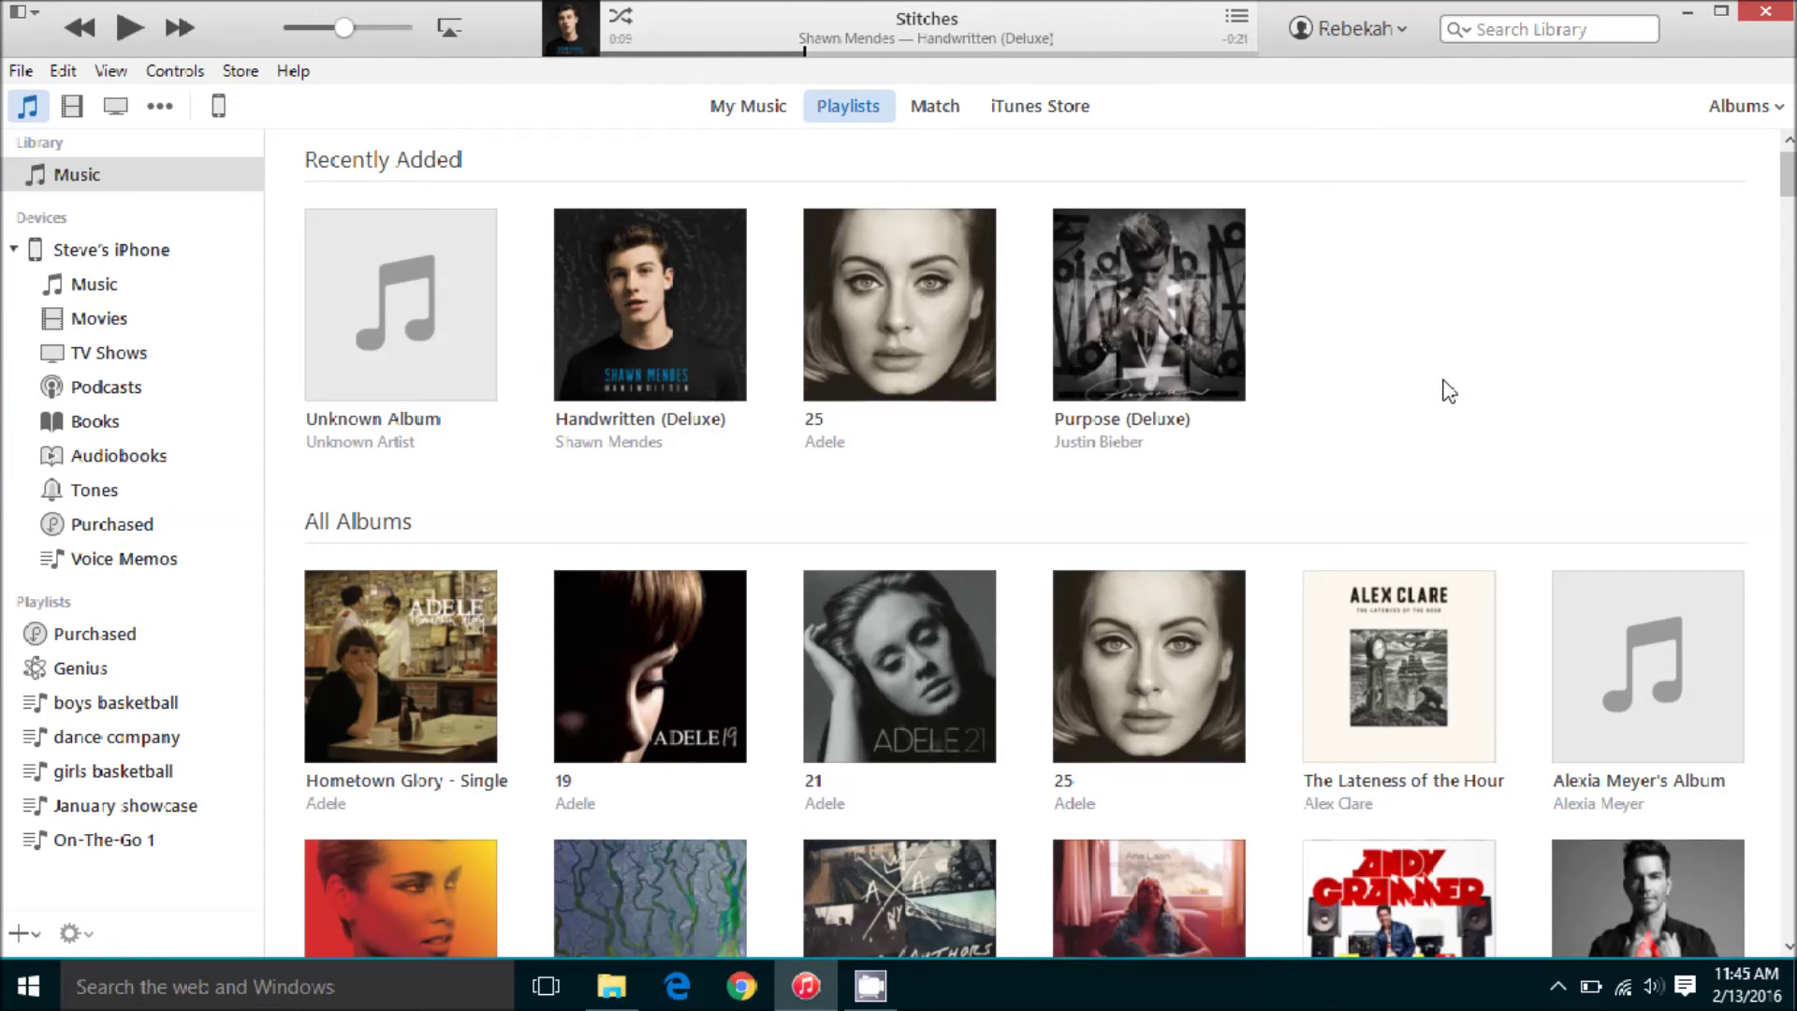
click(683, 348)
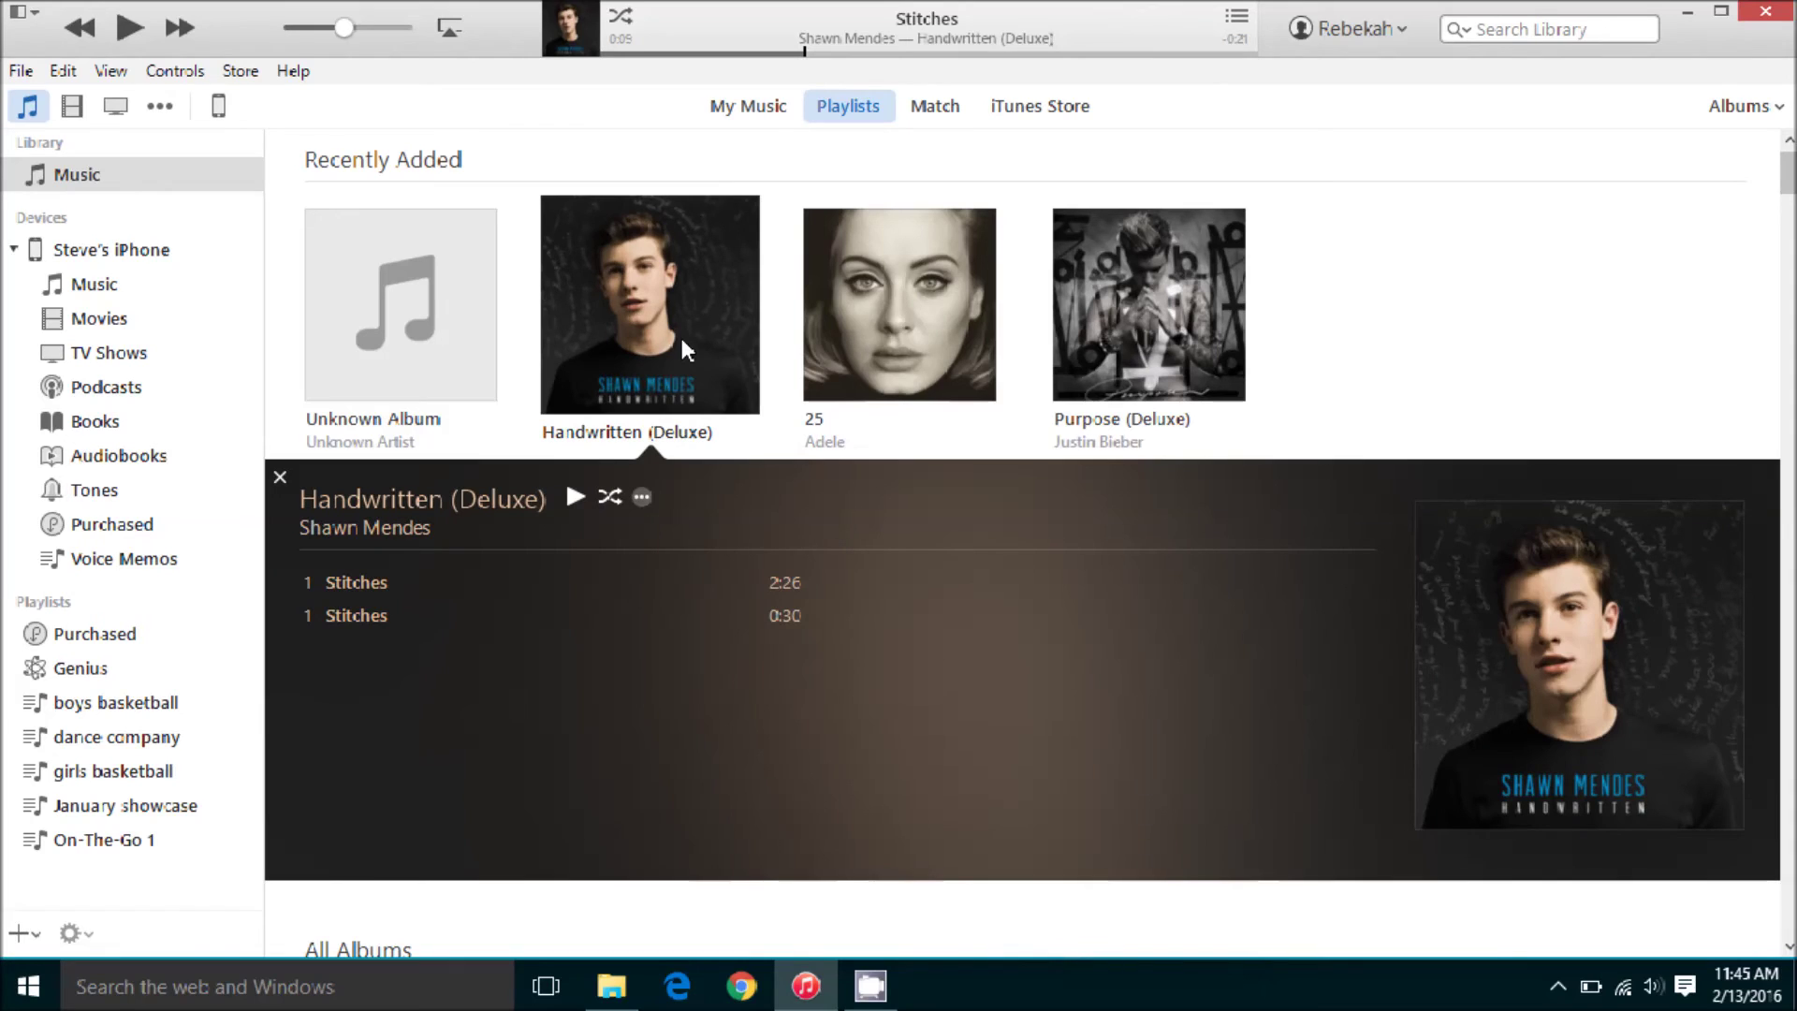
right_click(356, 612)
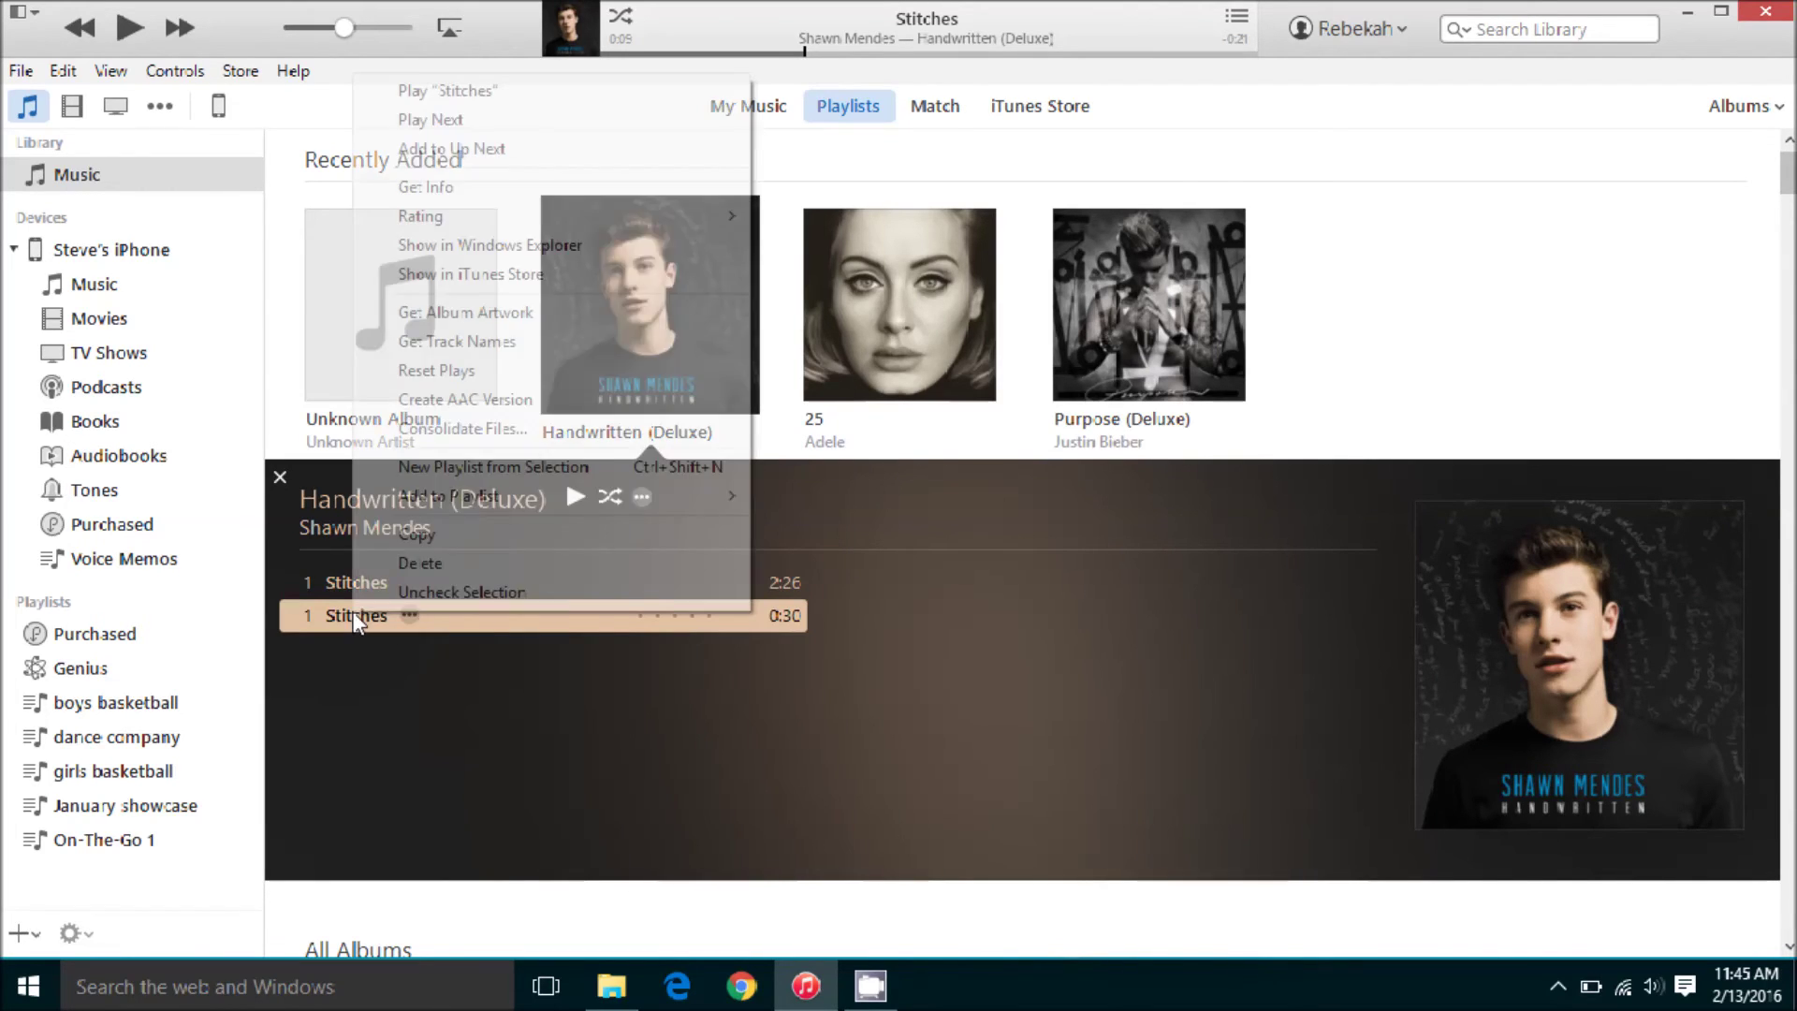
click(426, 562)
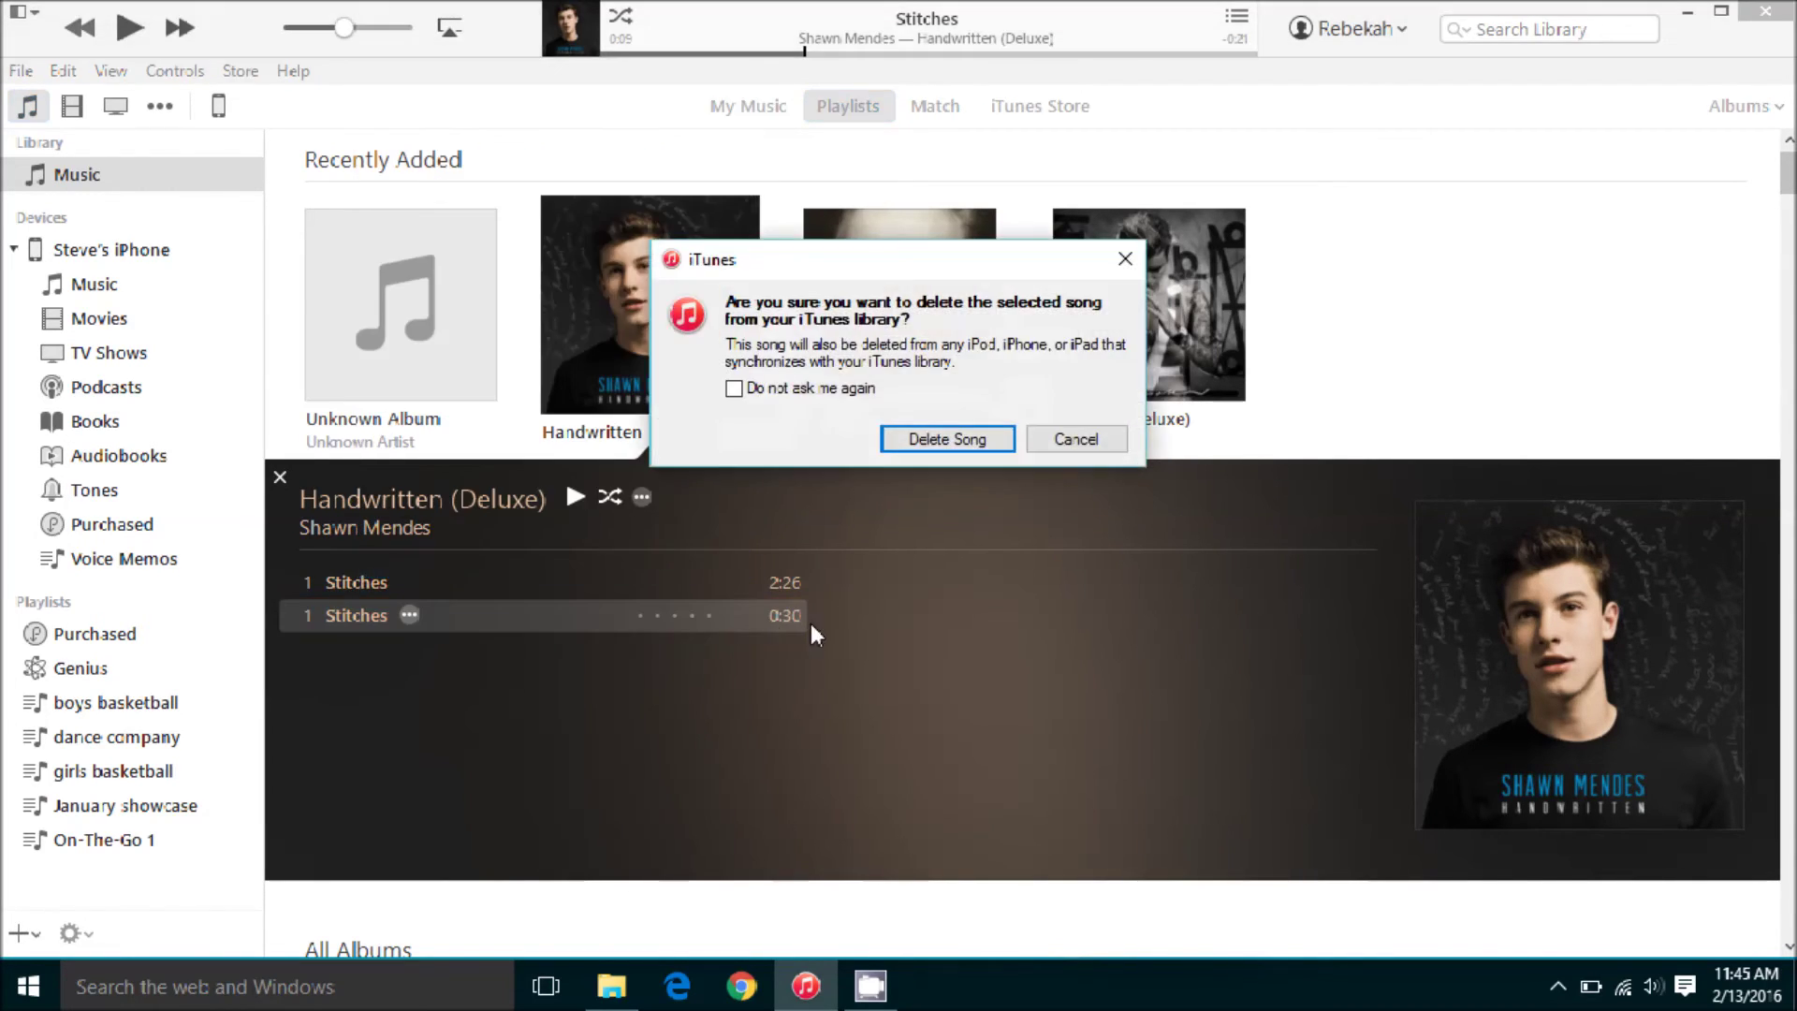
click(949, 434)
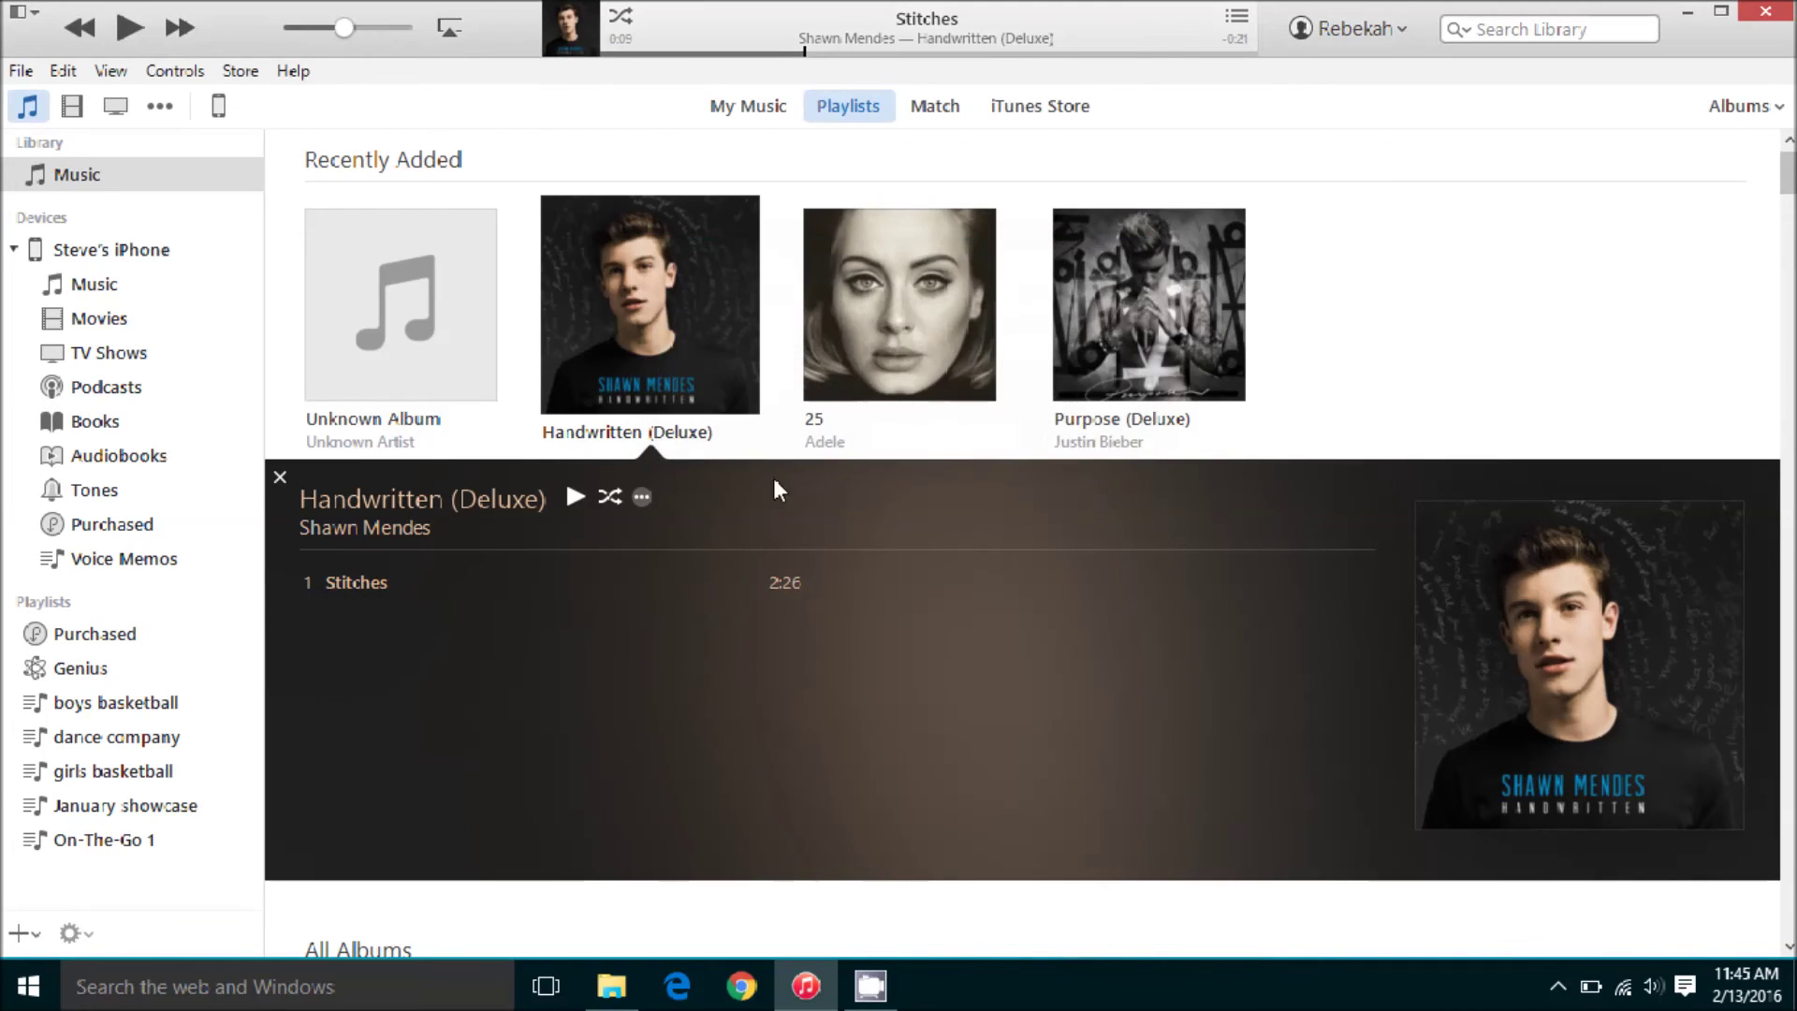
click(356, 580)
right_click(356, 586)
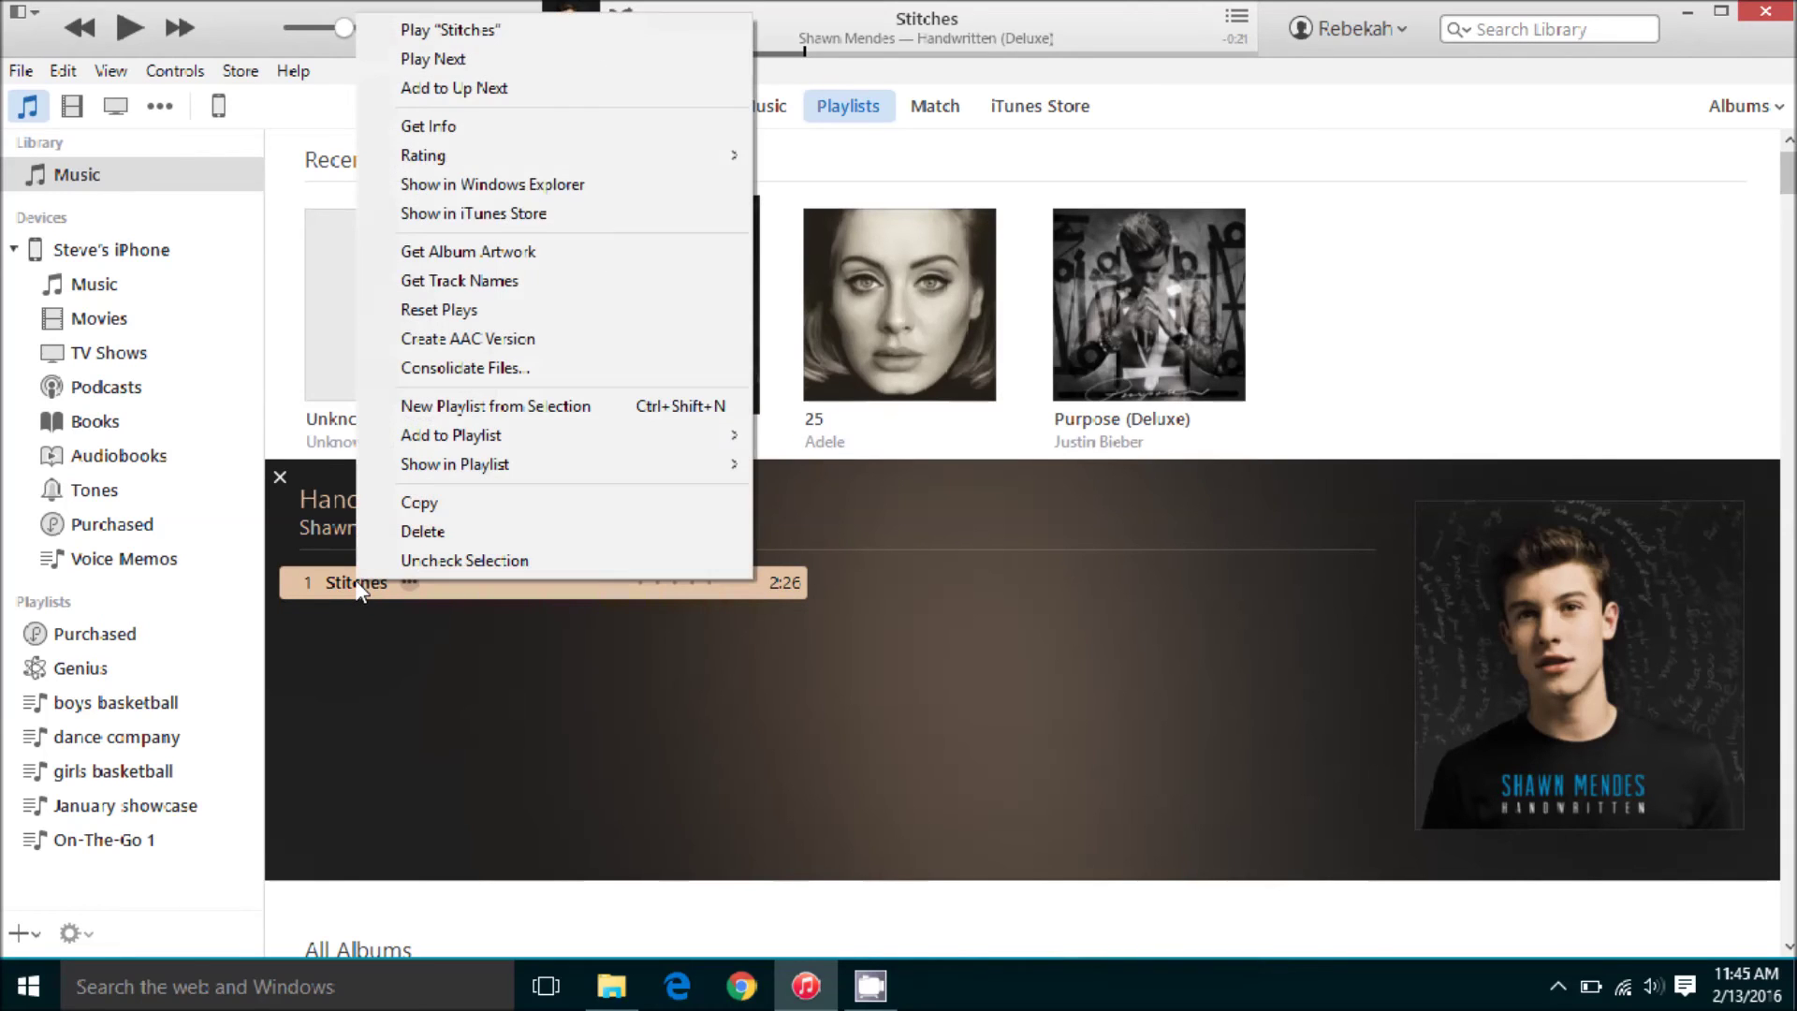
Clear the 0:30 stop time in Stitches' info options so the song plays its full 2:26
click(440, 127)
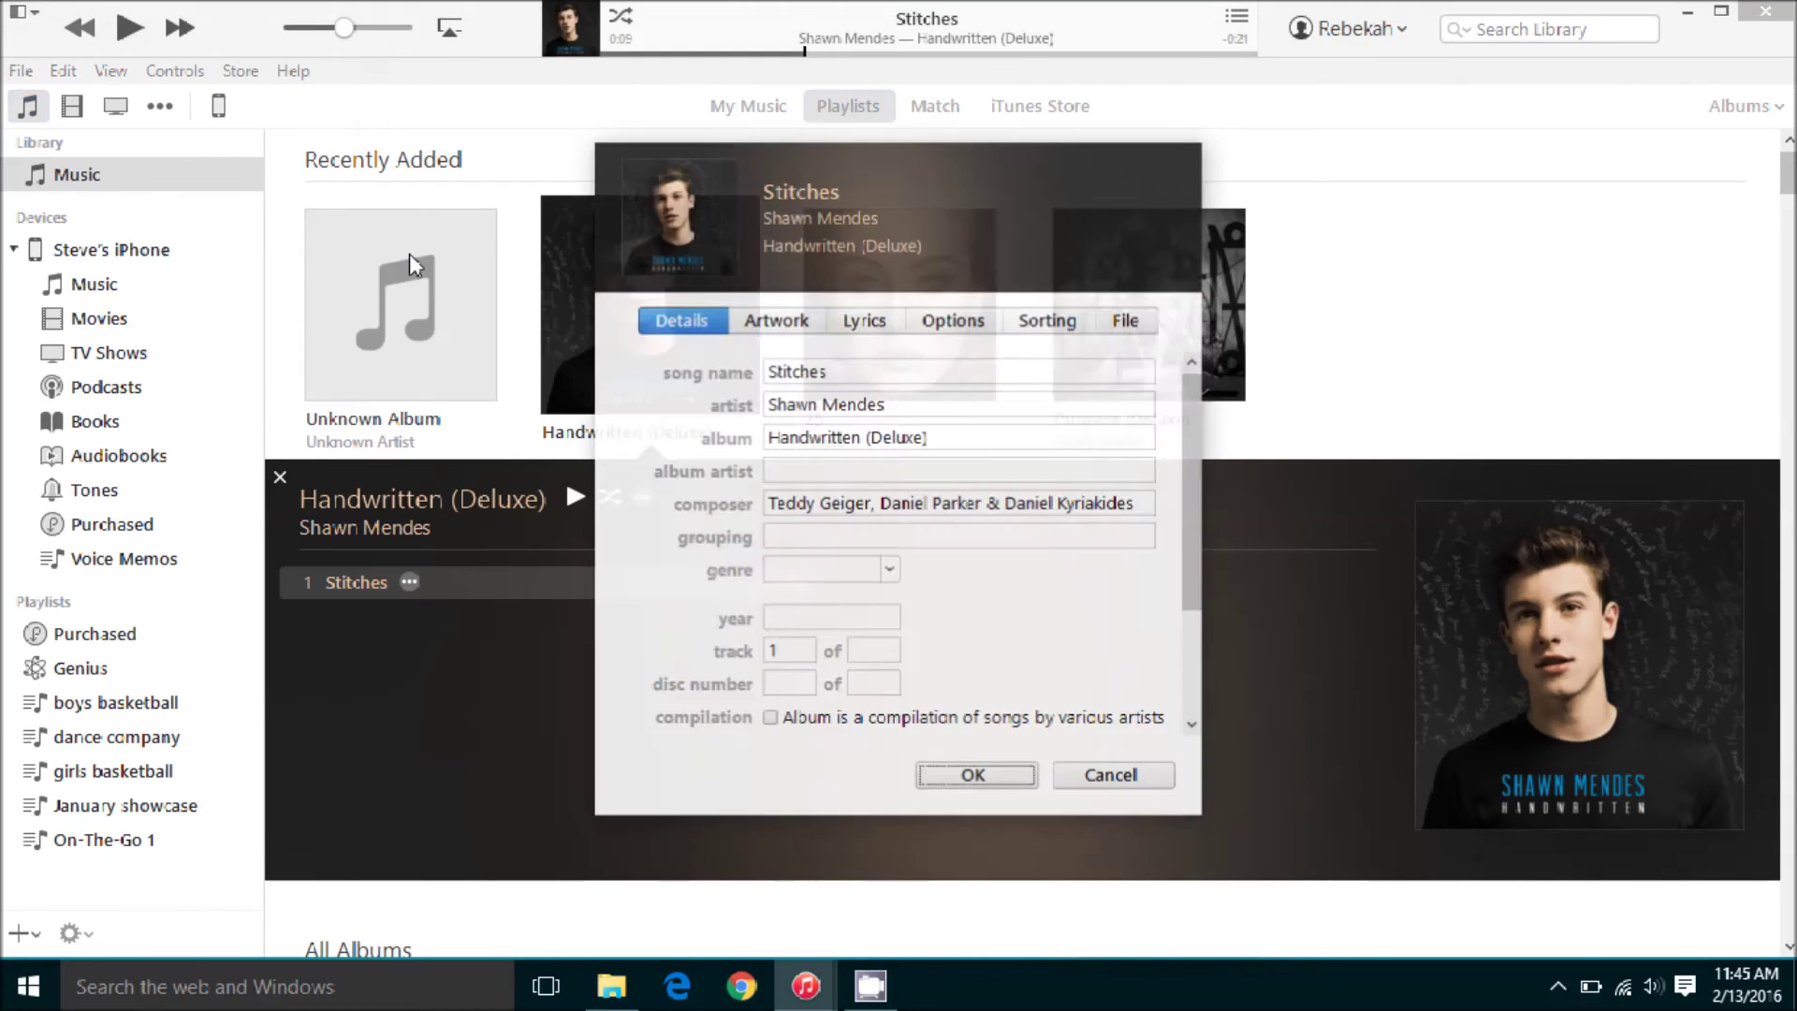
click(954, 323)
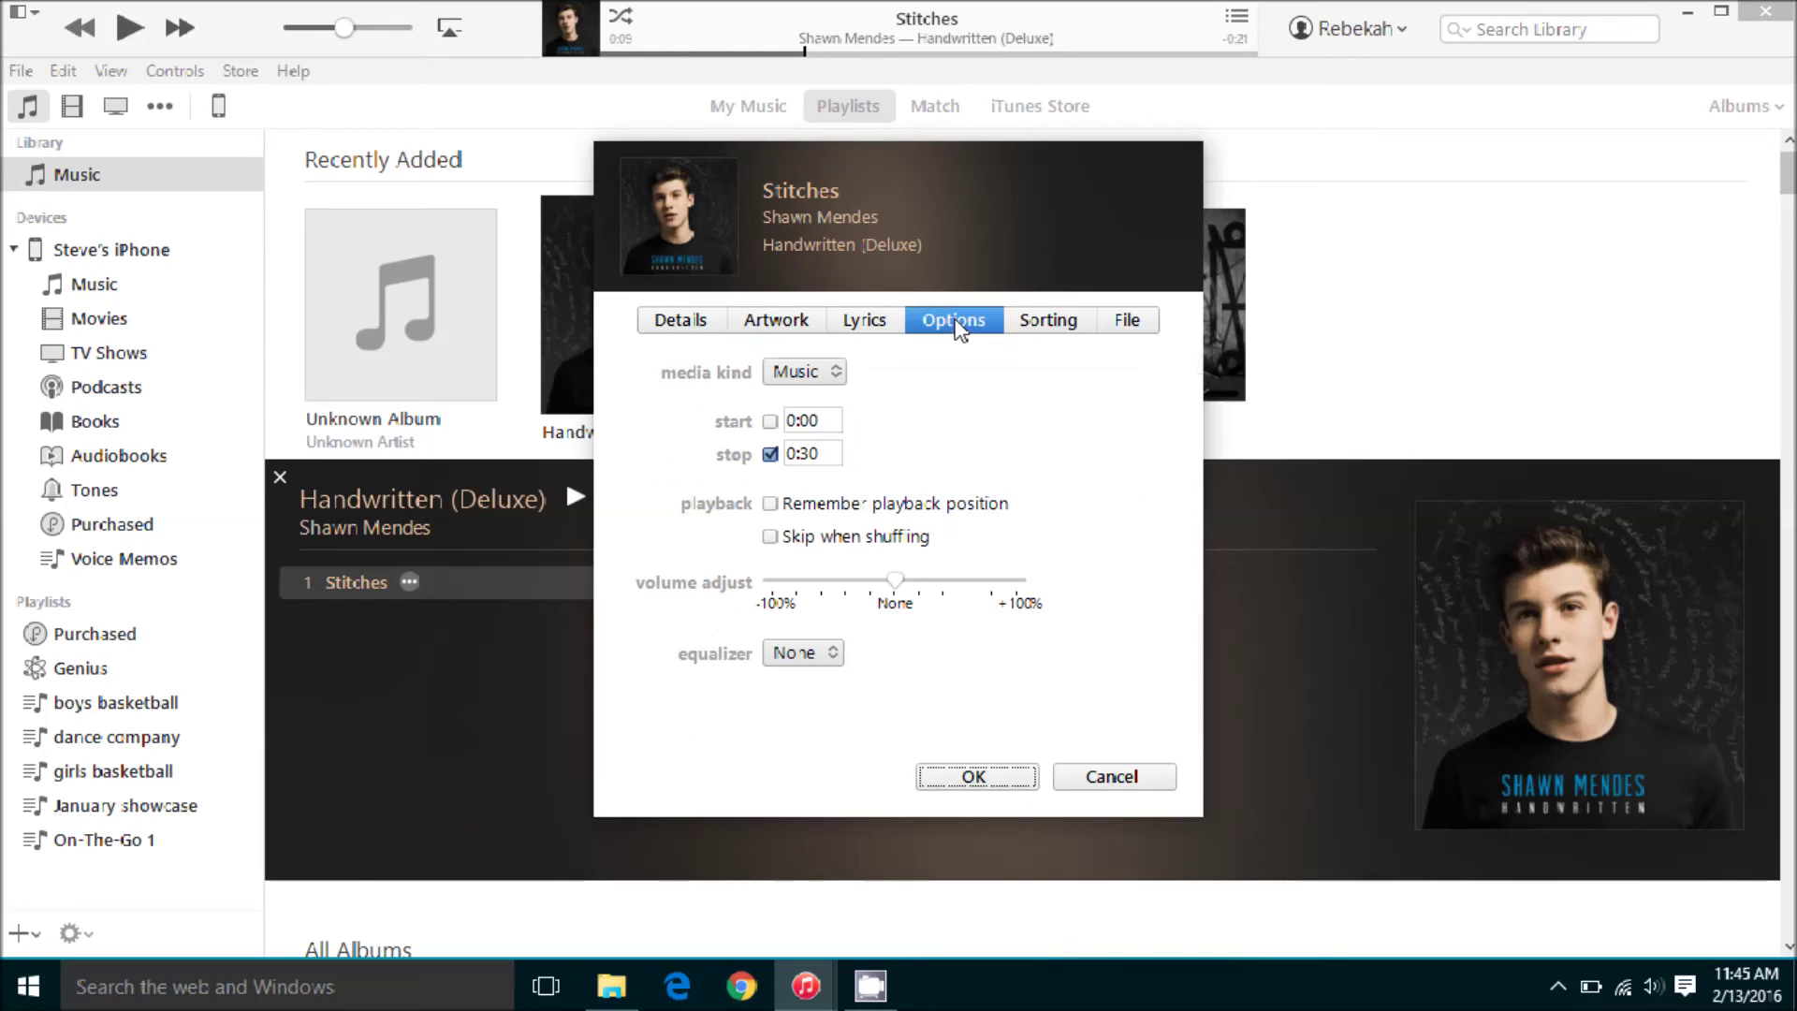
click(770, 455)
click(974, 777)
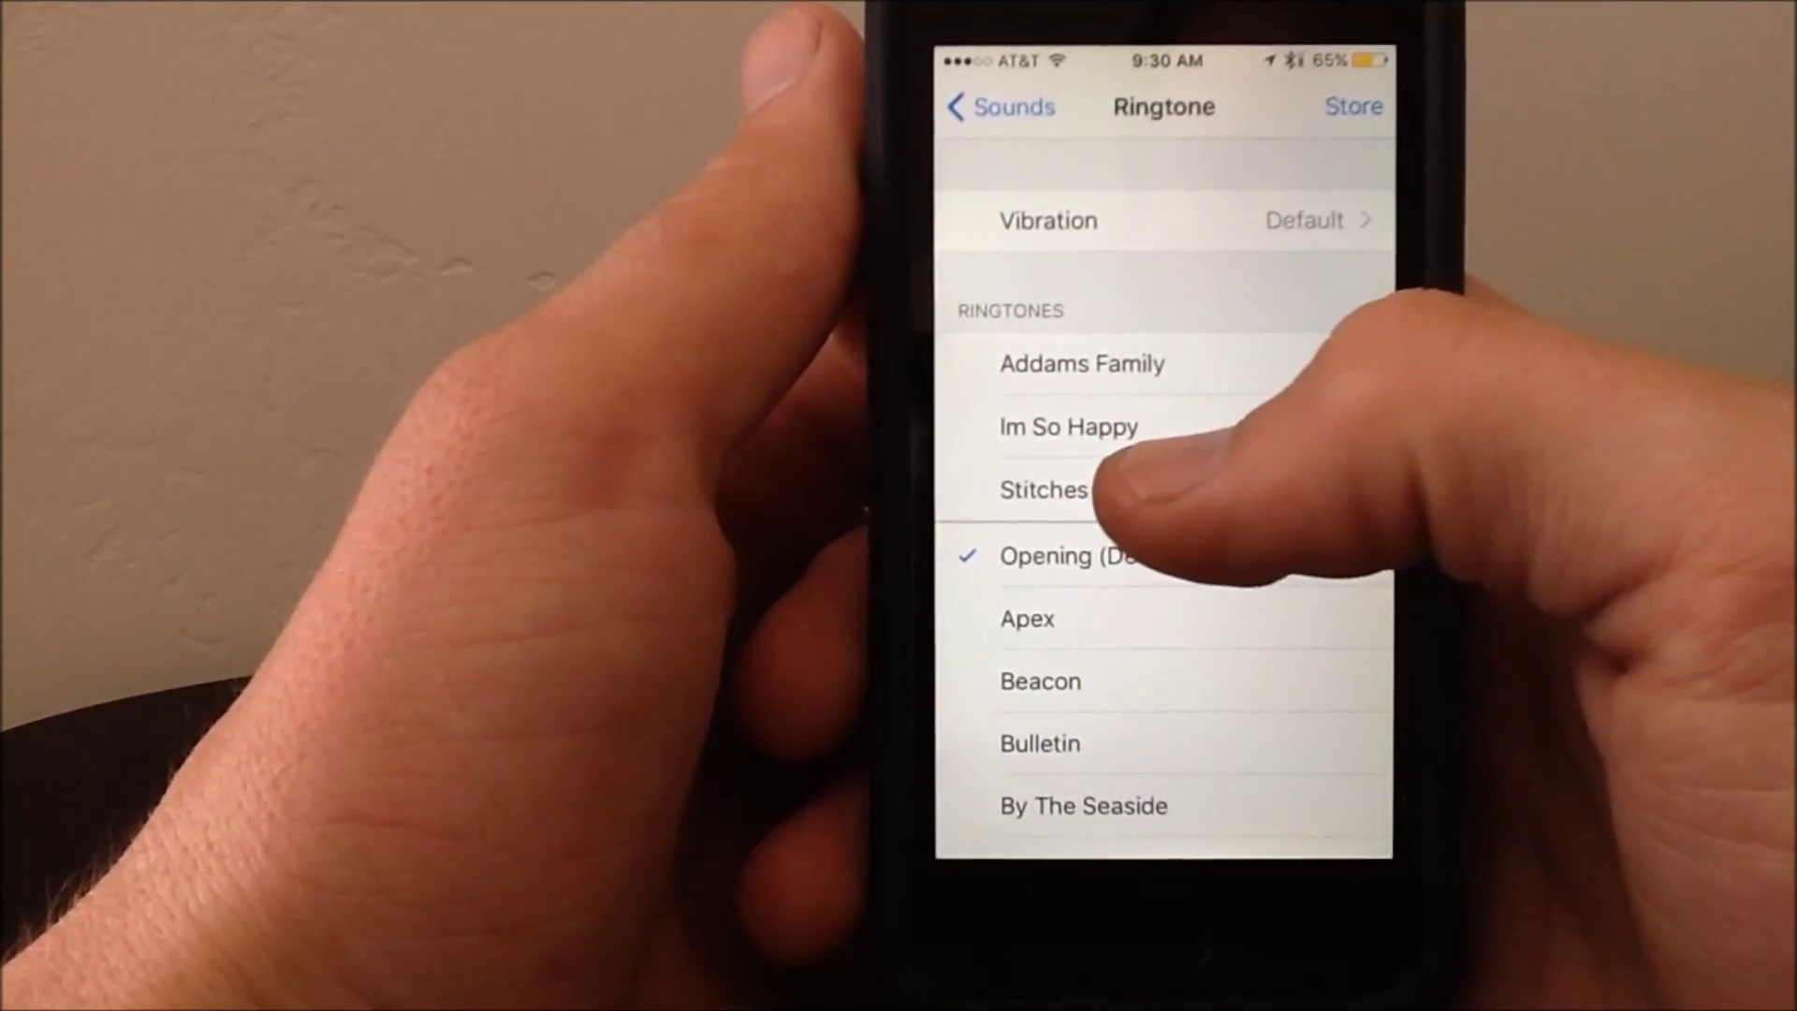
Choose Stitches as the iPhone ringtone in place of Opening (Default)
click(1038, 489)
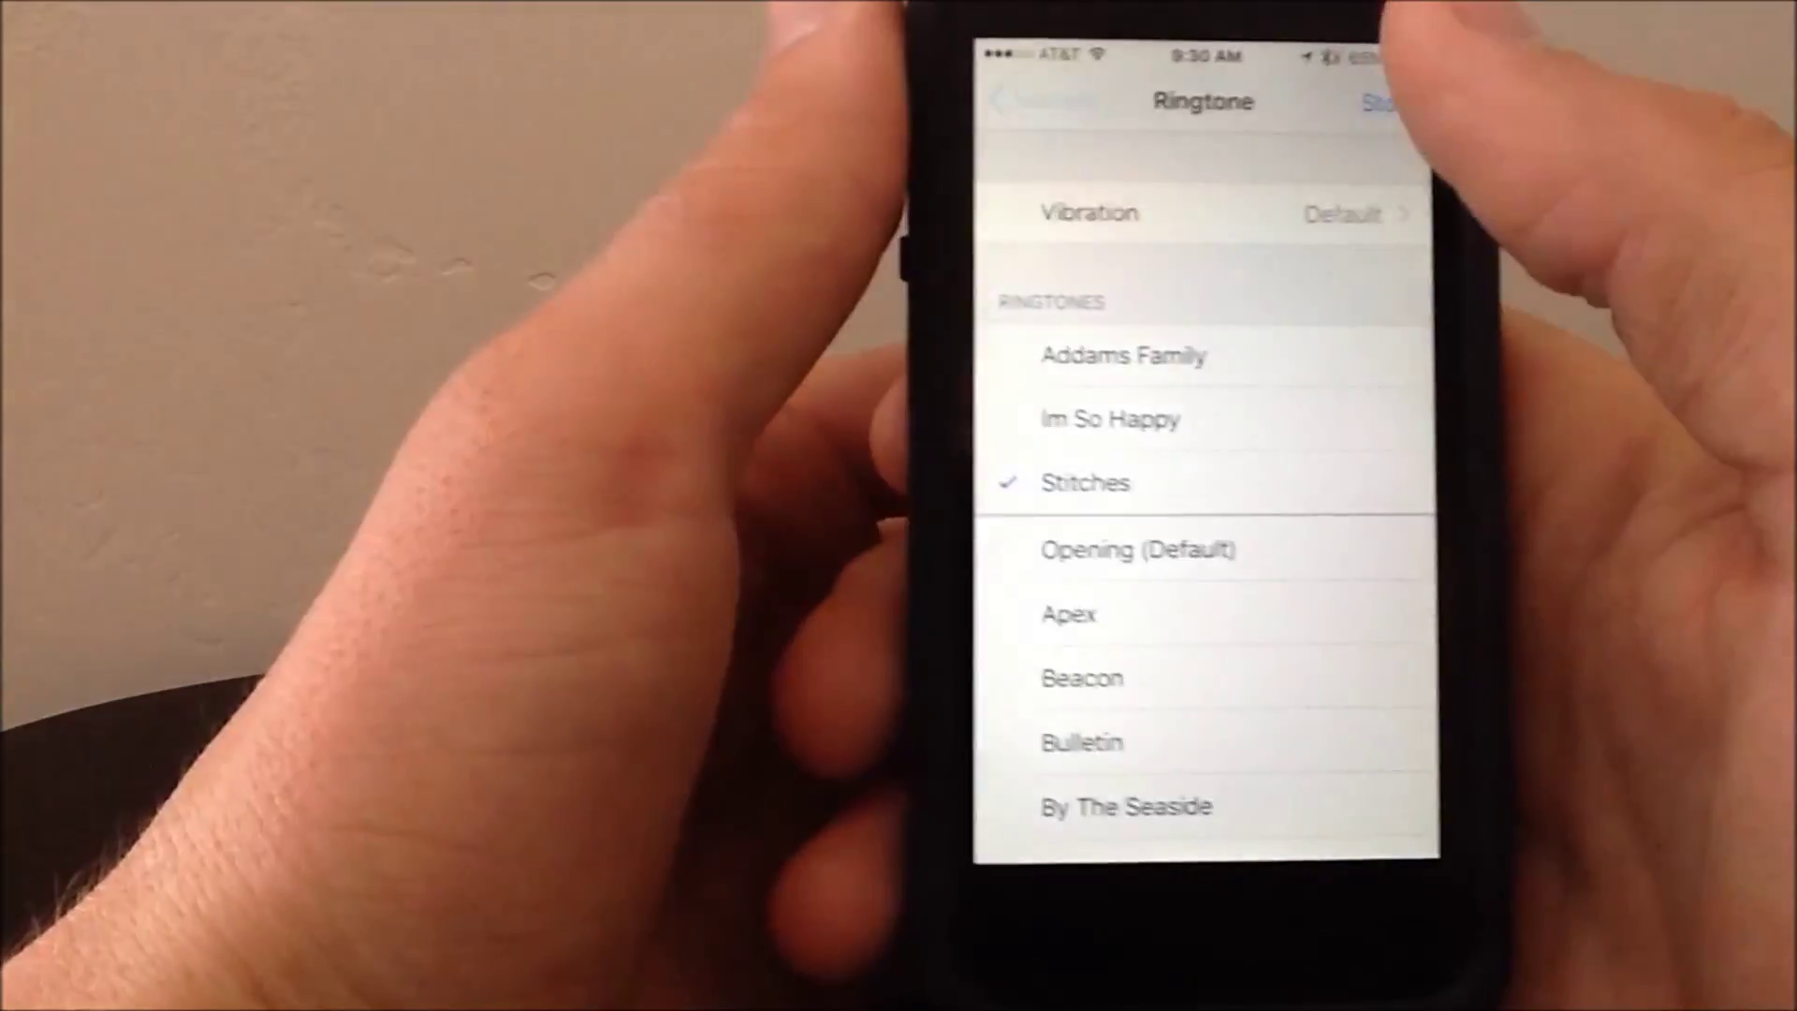
Navigate back through the Sounds page, with Stitches listed as ringtone, to the main Settings list
click(1029, 117)
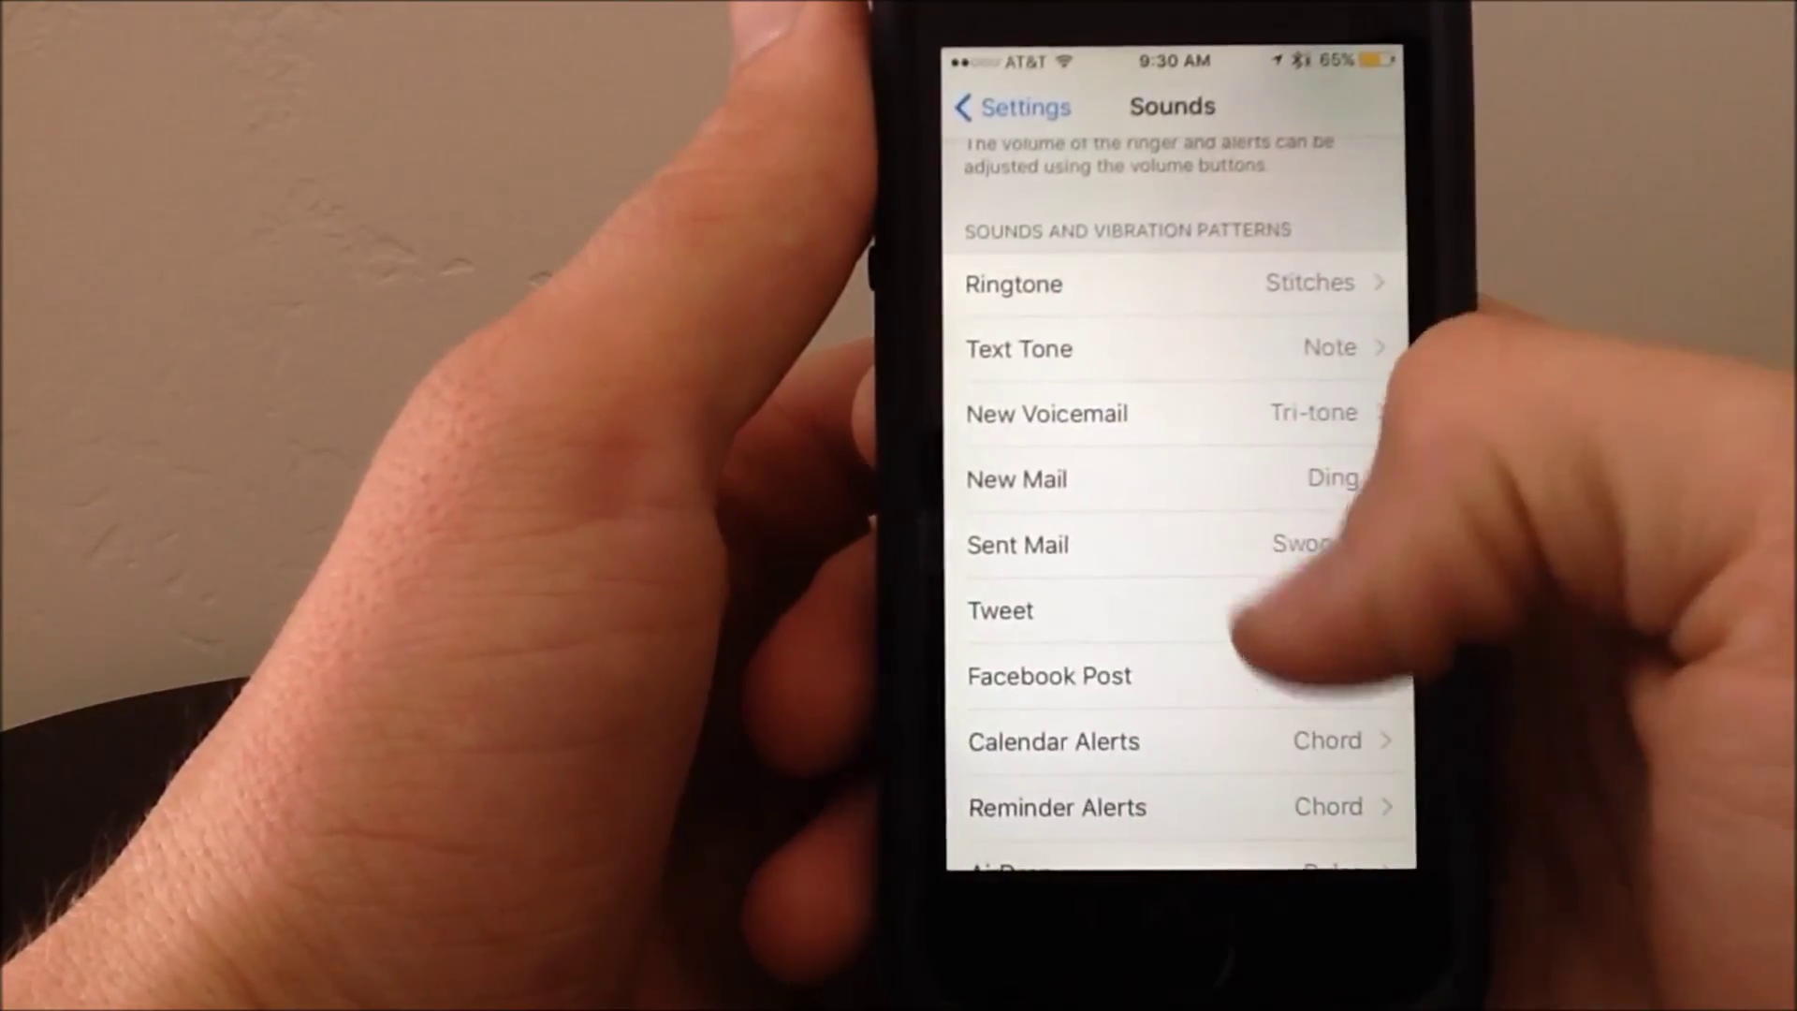
scroll(1236, 411, down, 3)
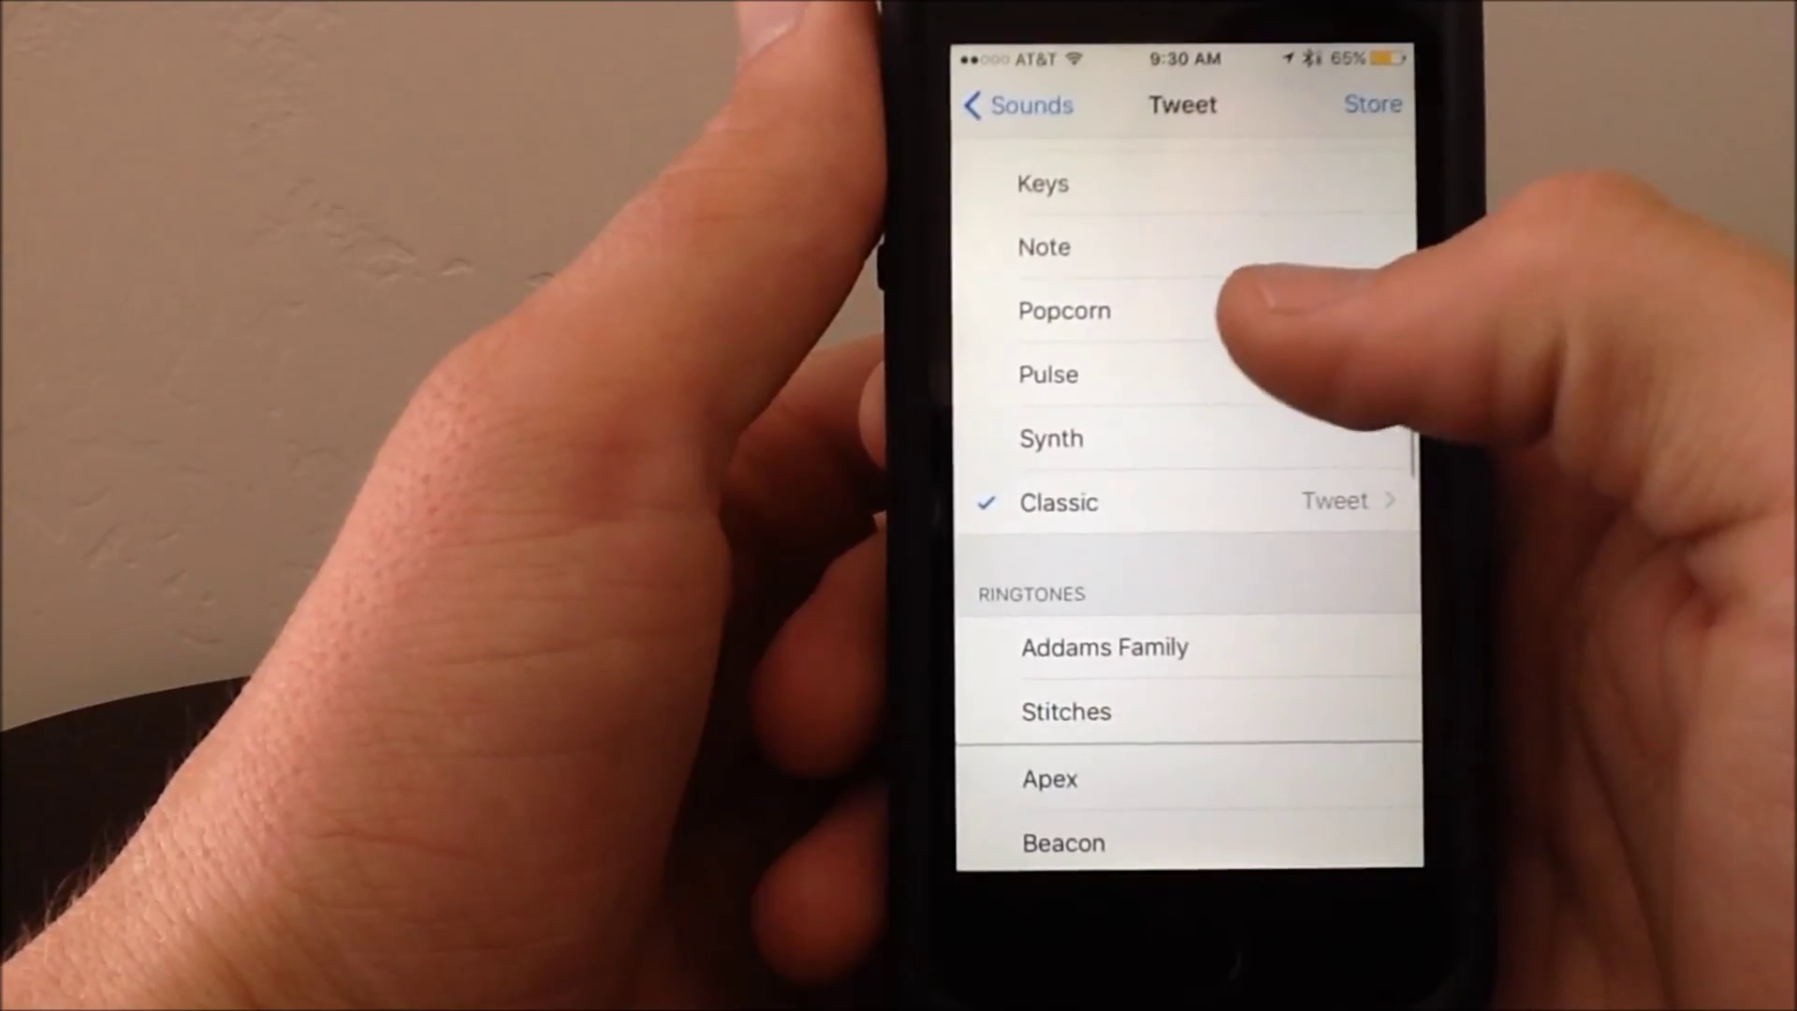
scroll(1188, 421, down, 1)
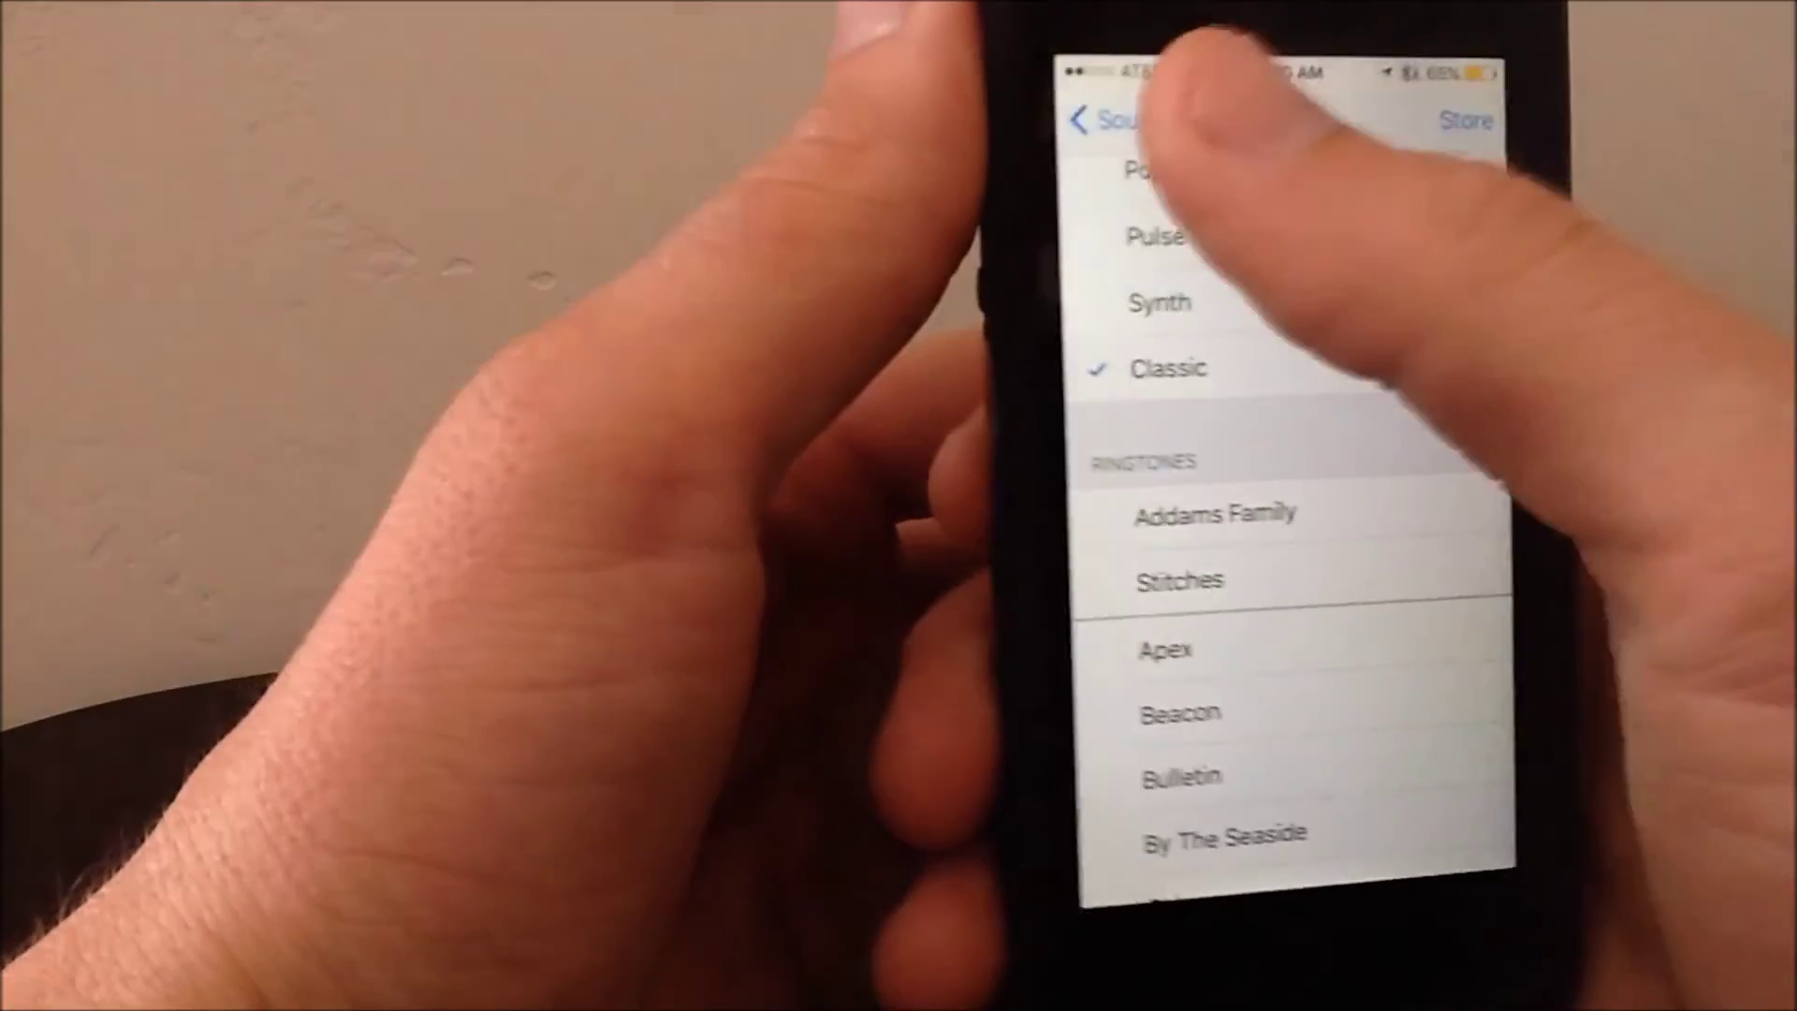
click(1020, 99)
scroll(1216, 421, up, 3)
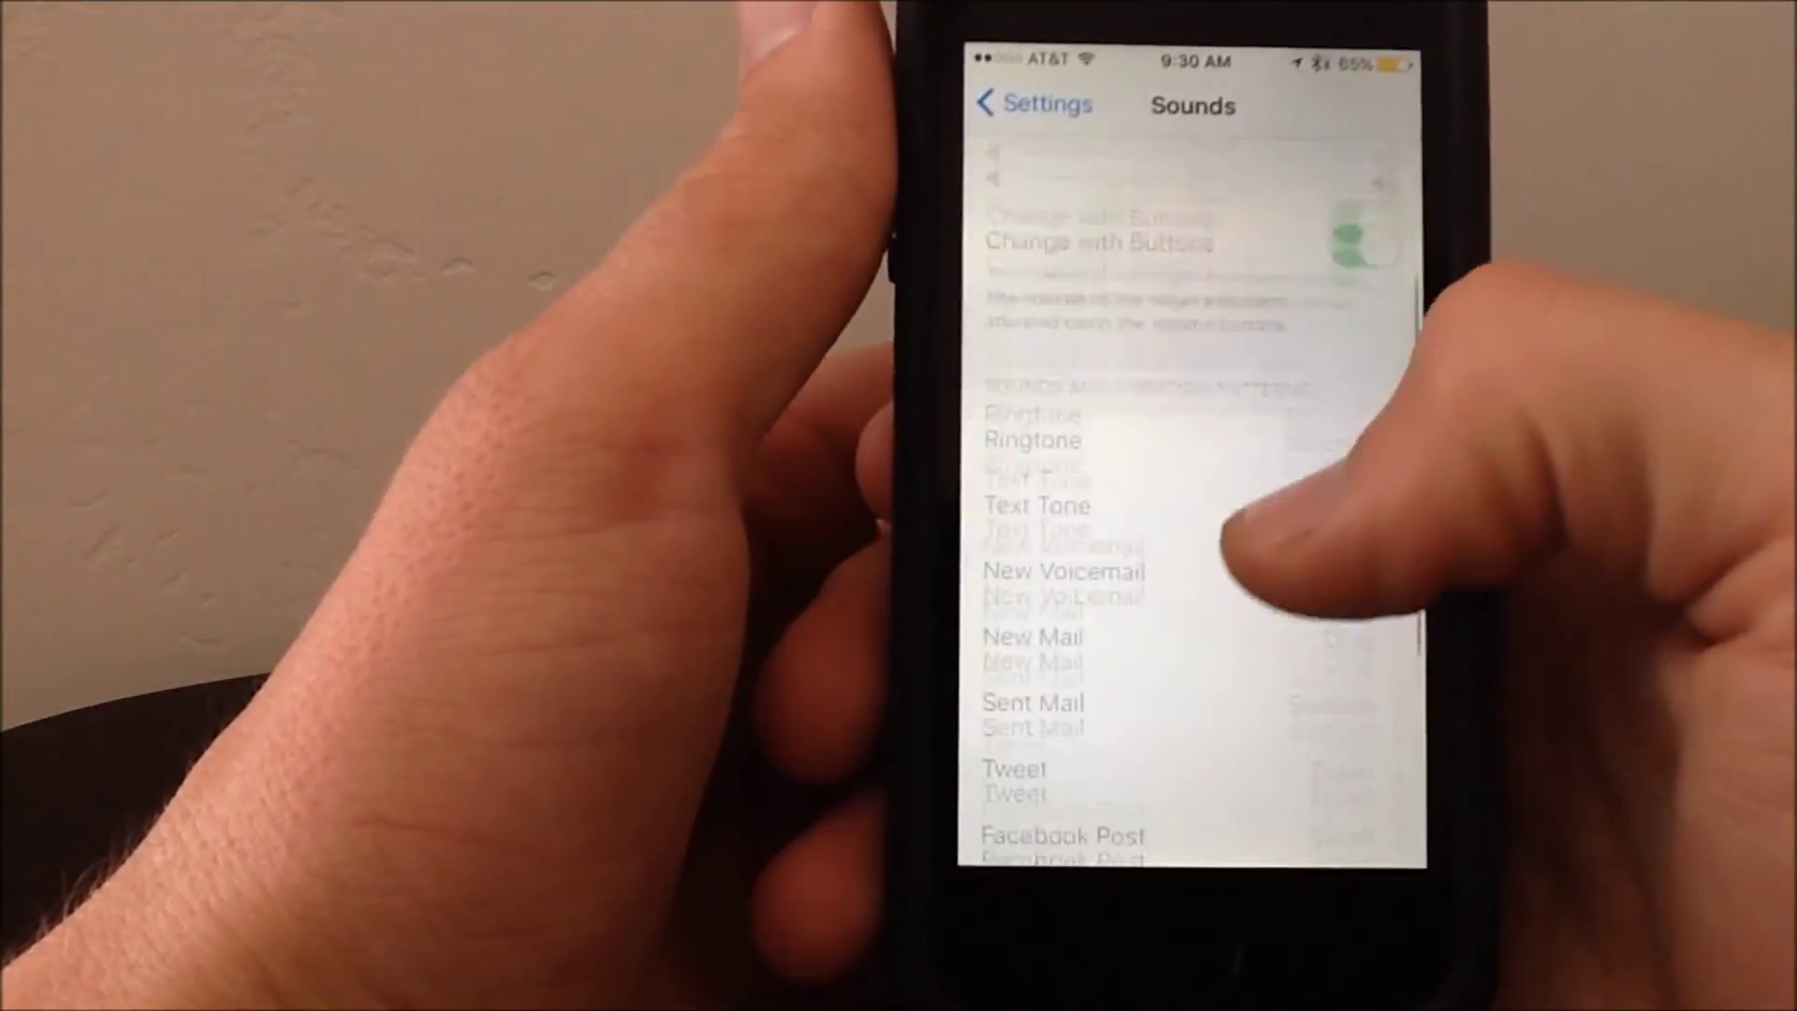
scroll(1188, 468, up, 3)
click(1039, 103)
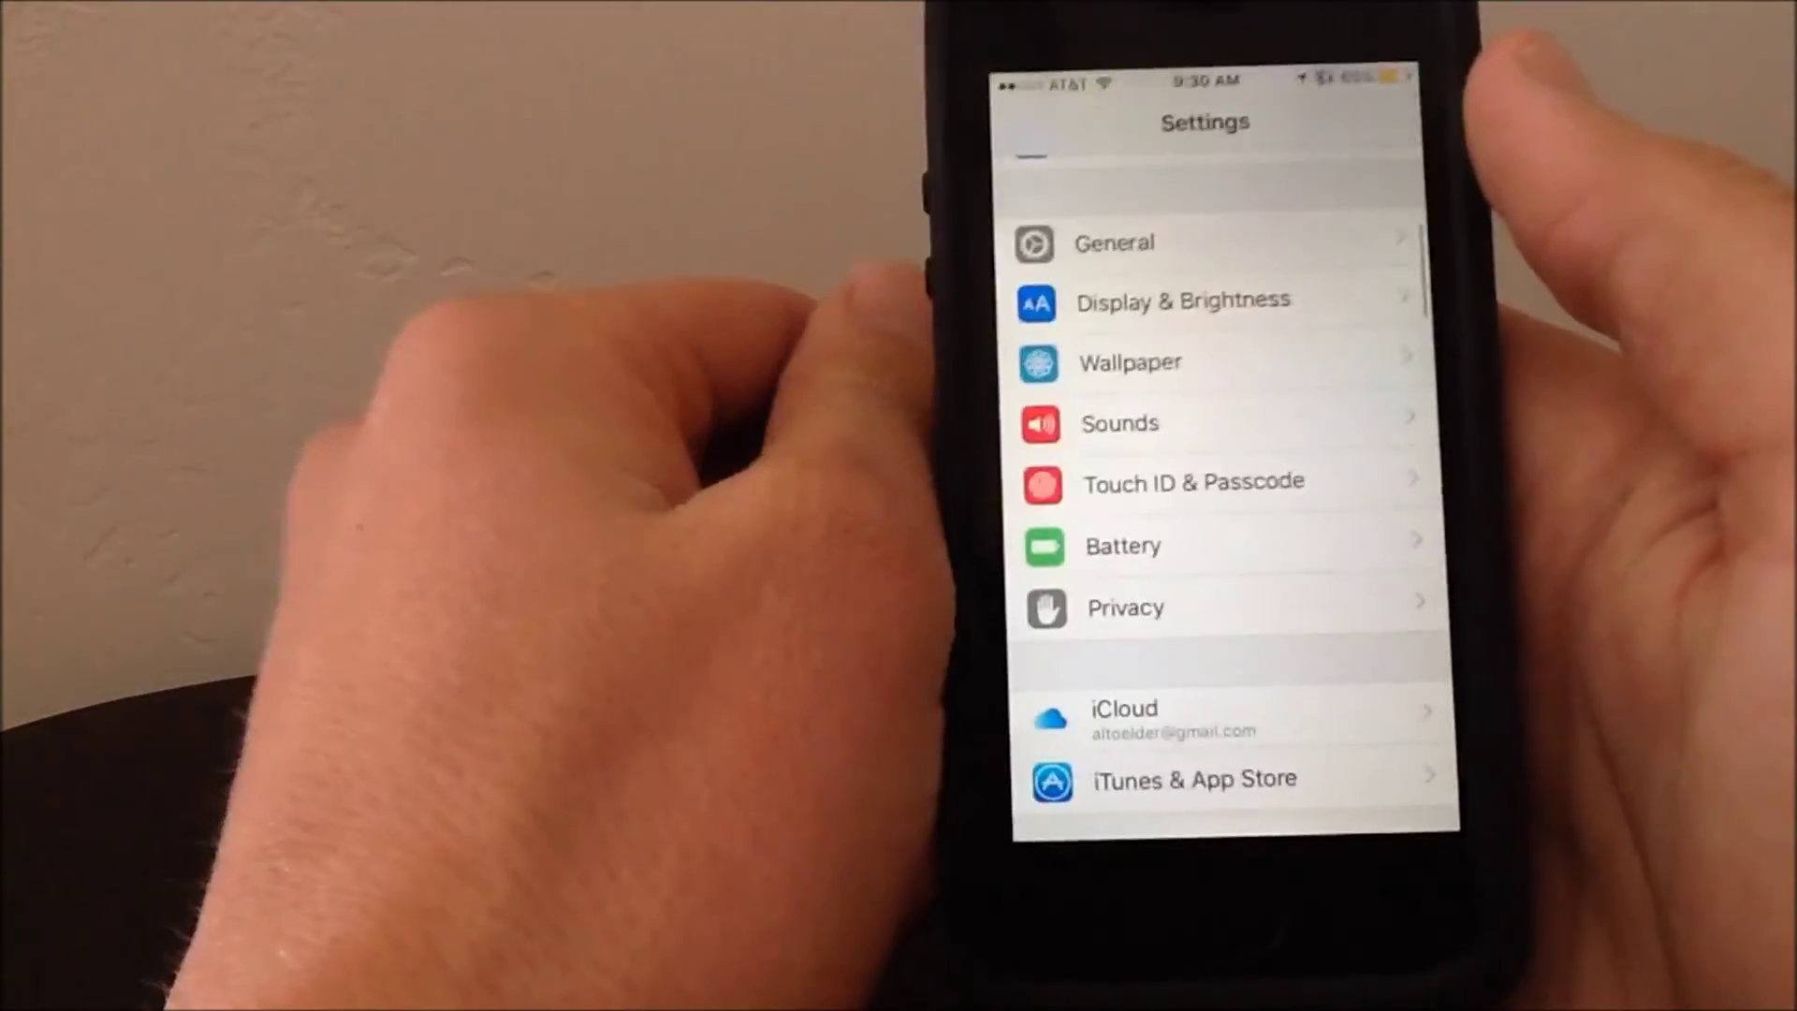